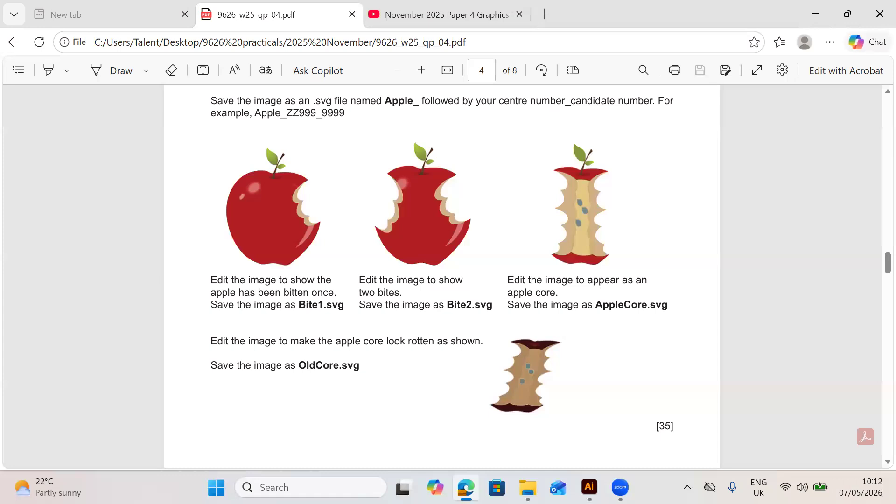
Switch to Illustrator and shift the bitten apple slightly to the left on the Bite2.svg artboard.
left_click(589, 487)
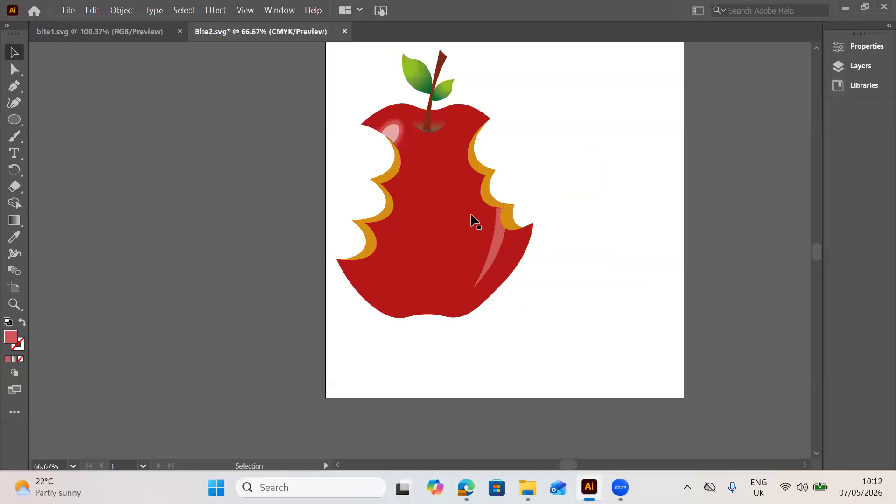
left_click(419, 245)
left_click_drag(418, 244, 581, 199)
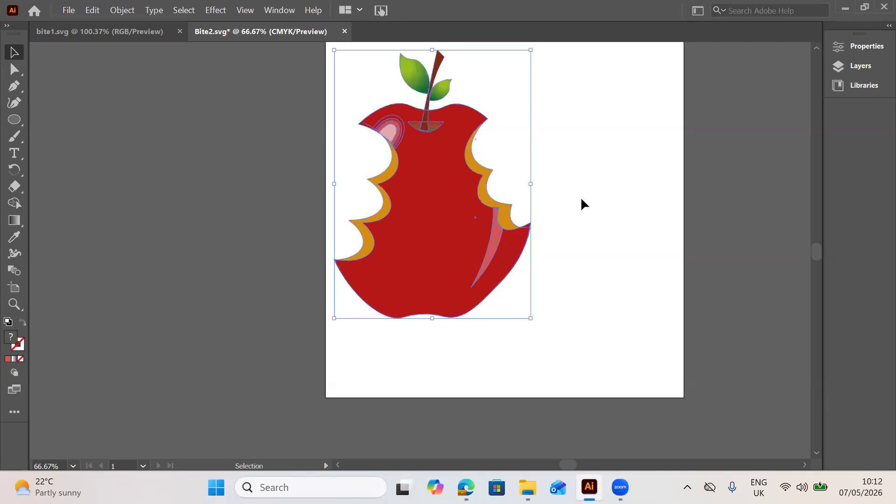
left_click(580, 197)
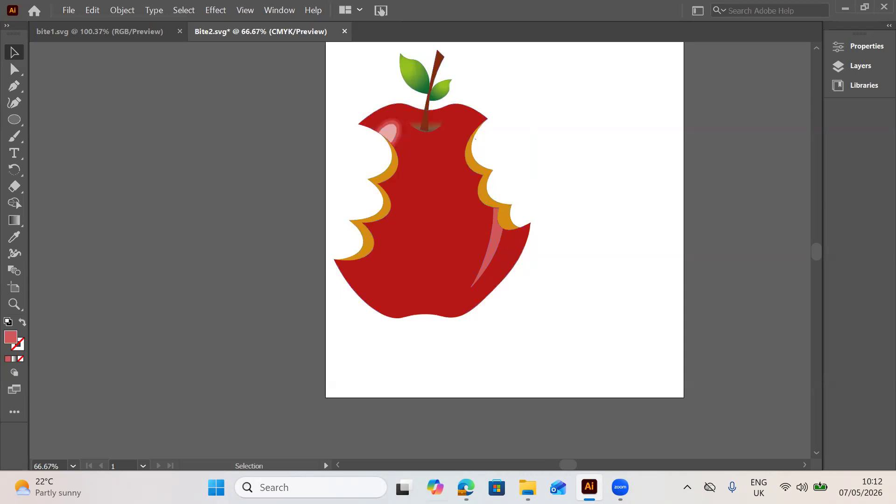
Check the apple core picture in the exam PDF and make the Rectangle tool the current shape tool in Illustrator.
key("alt+Tab")
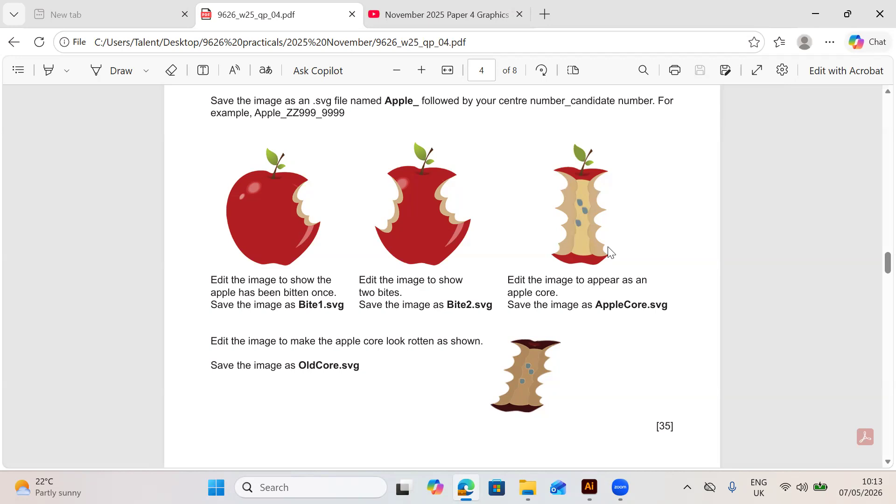
left_click(588, 486)
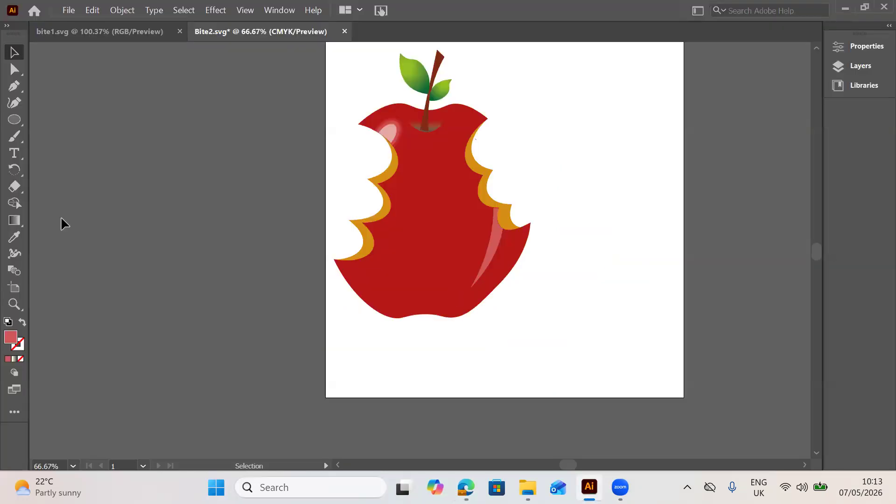
right_click(23, 123)
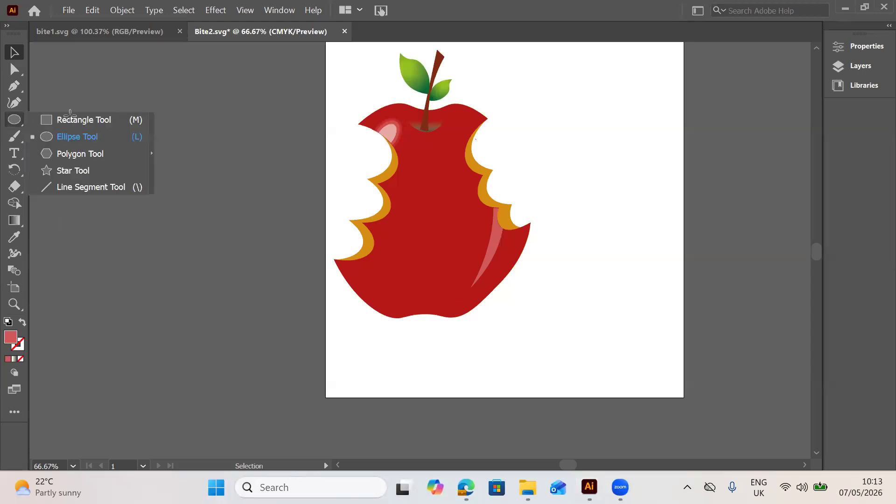
left_click(70, 116)
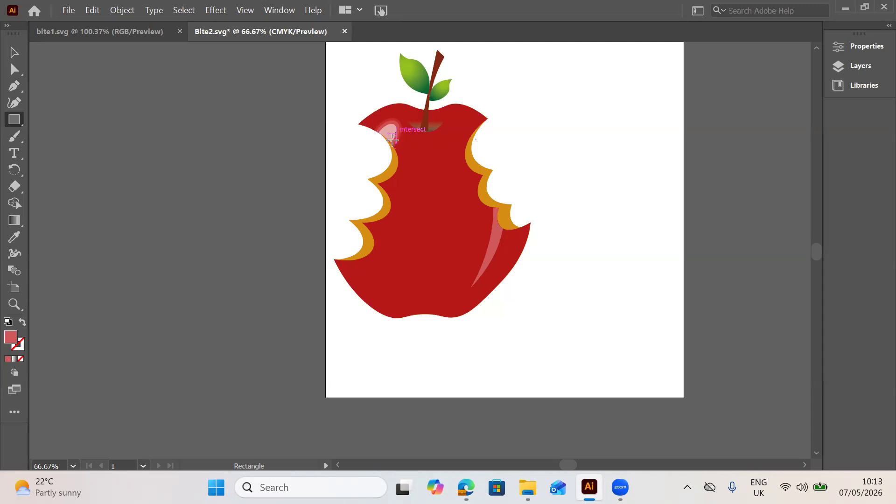
left_click(26, 53)
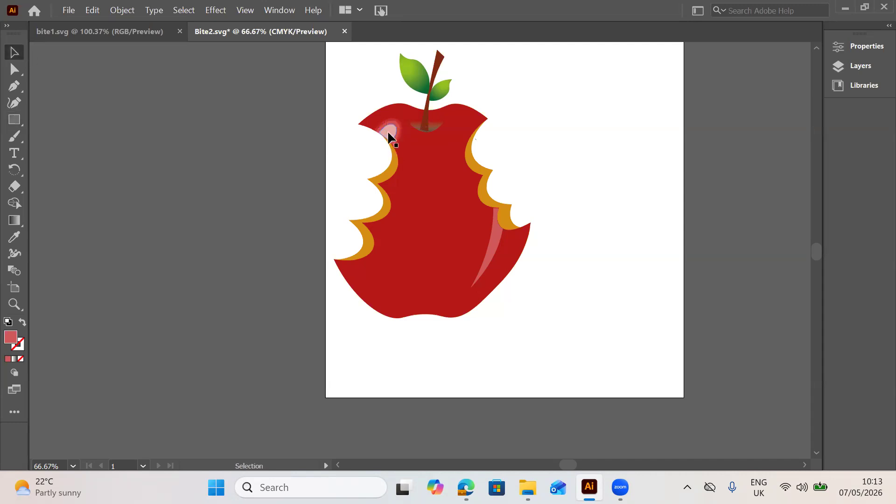
Ungroup the bitten apple artwork and clear the selection.
left_click(388, 132)
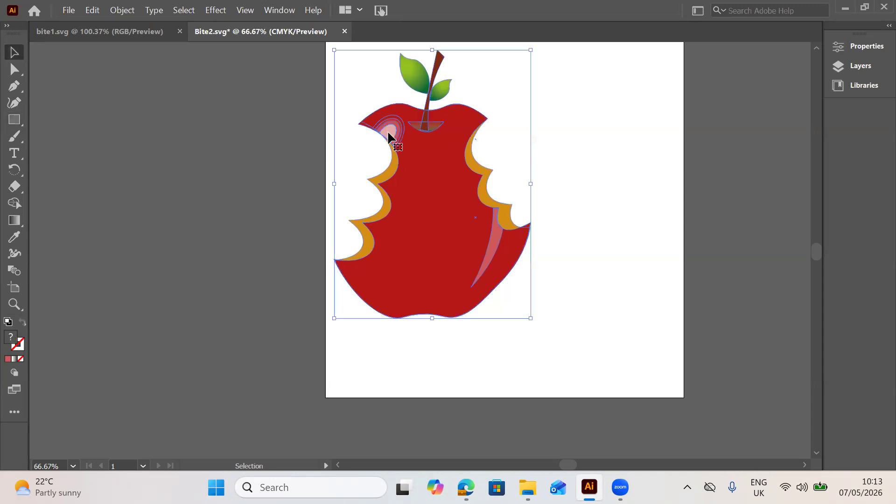
right_click(445, 135)
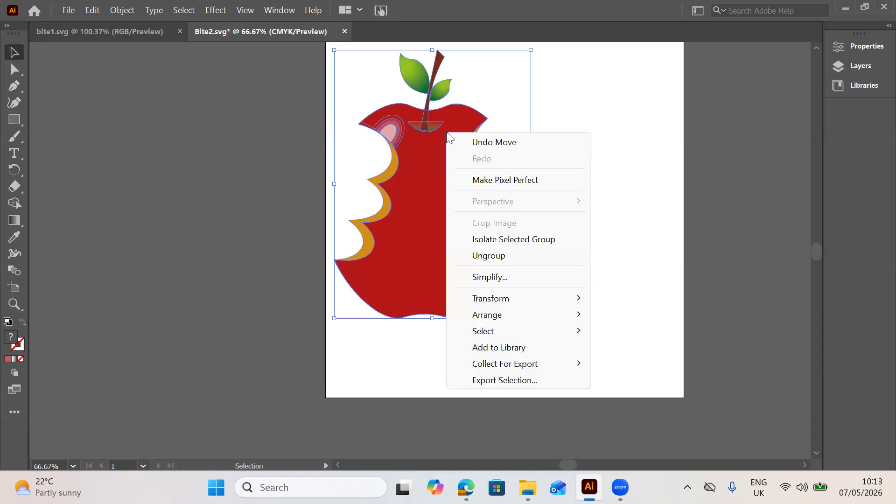
left_click(495, 258)
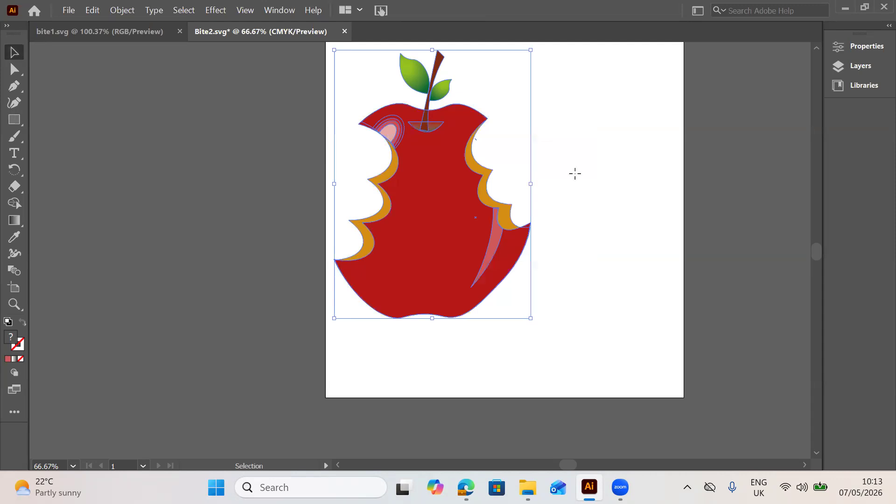
left_click(543, 123)
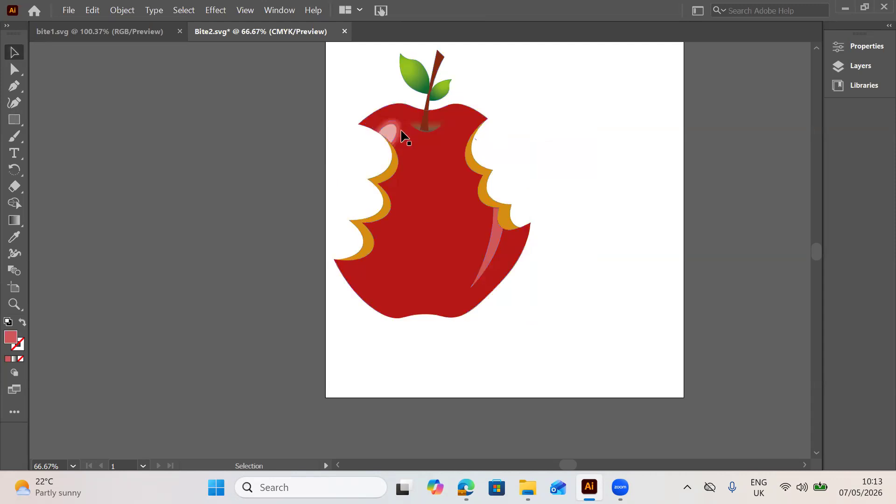
Delete the pink shine highlights from the apple's upper left and lower right, leaving isolation mode in between.
double_click(390, 130)
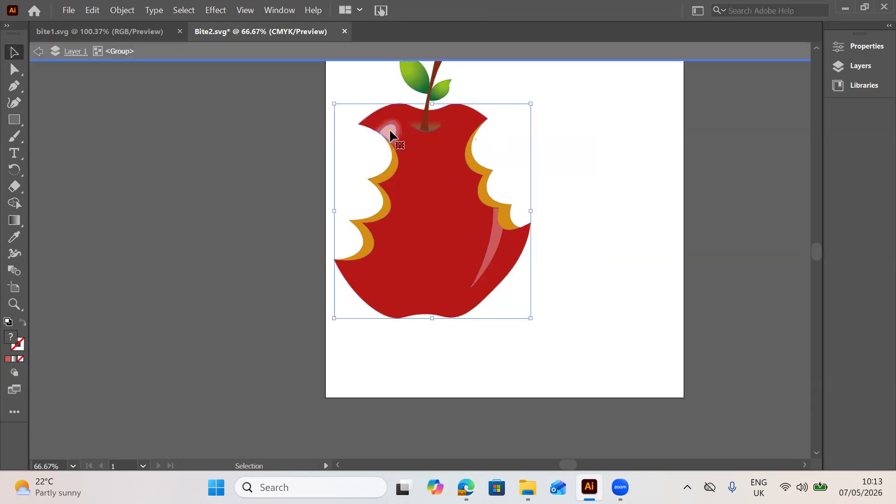
double_click(400, 130)
key("Delete")
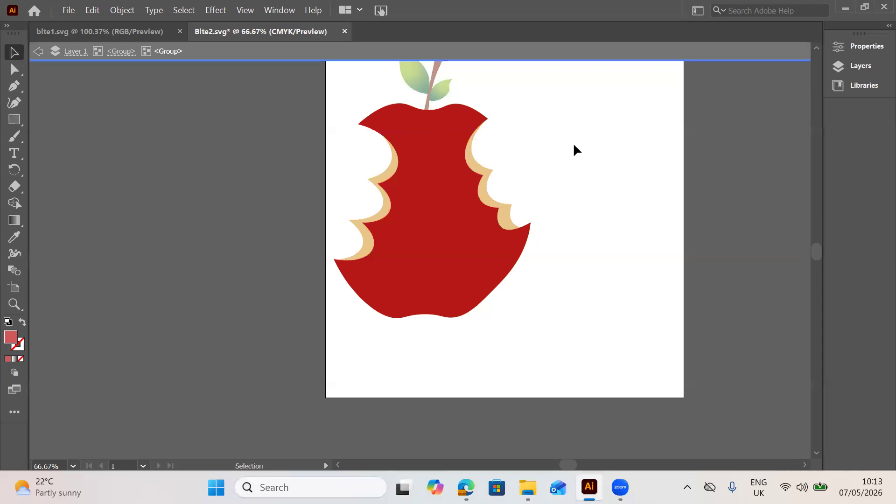
double_click(231, 144)
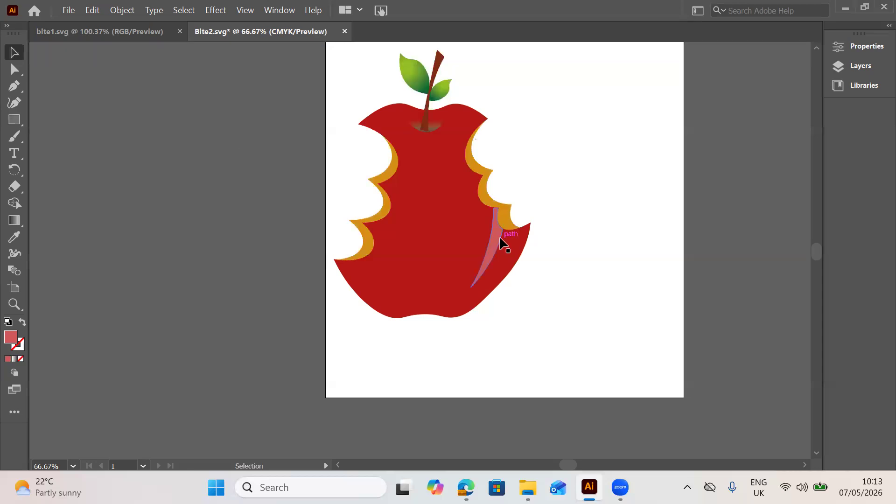
left_click(500, 243)
key("Delete")
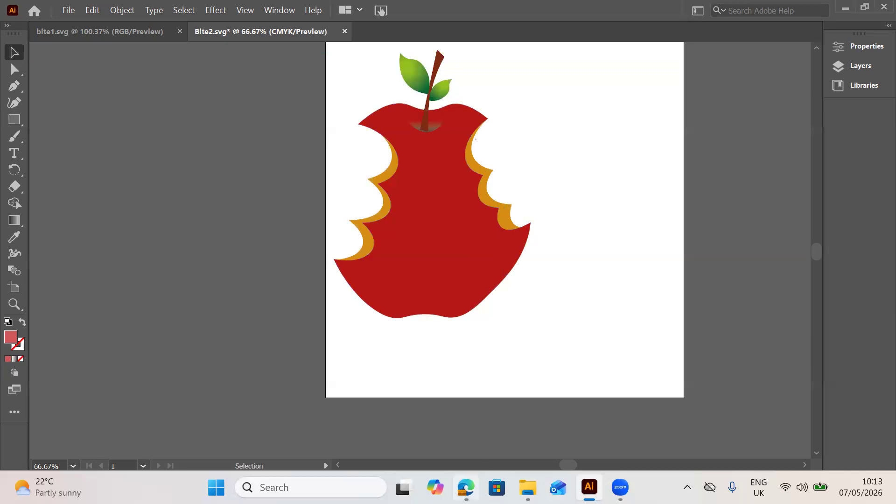
Following the apple core reference, draw a rectangle over the apple's middle from below the stem hollow, extending past both bitten sides.
mouse_move(465, 486)
left_click(542, 397)
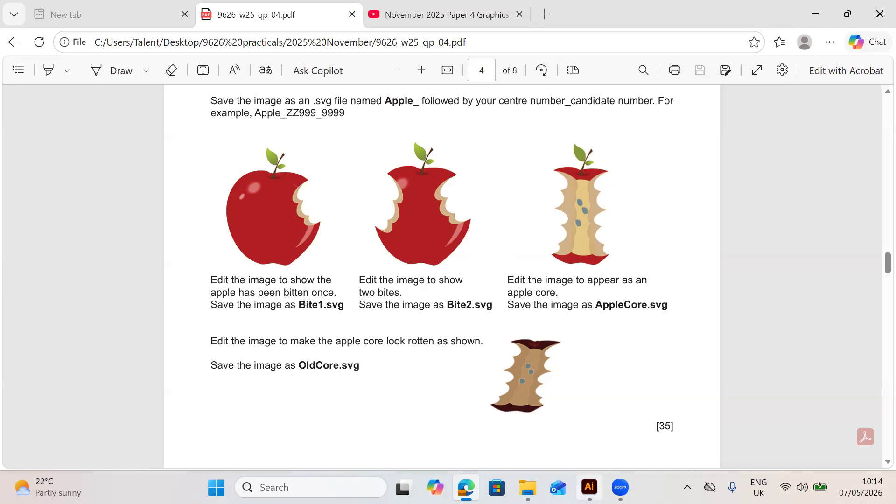
left_click(589, 487)
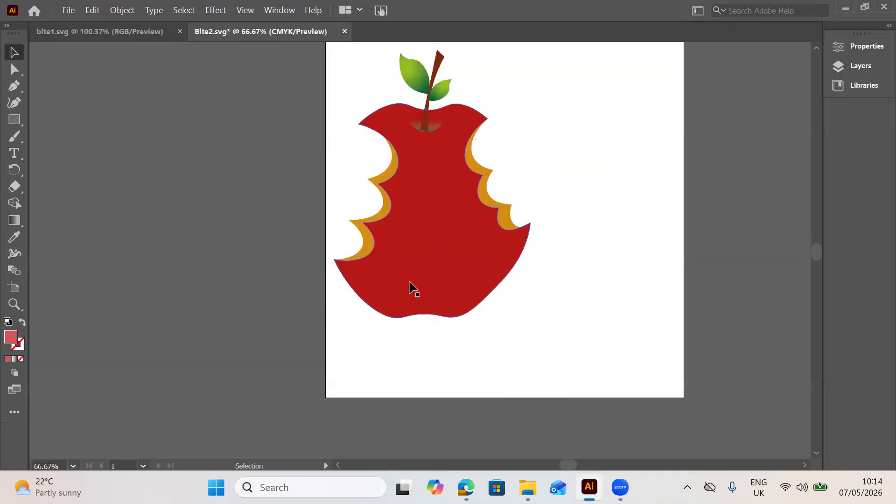
left_click(18, 118)
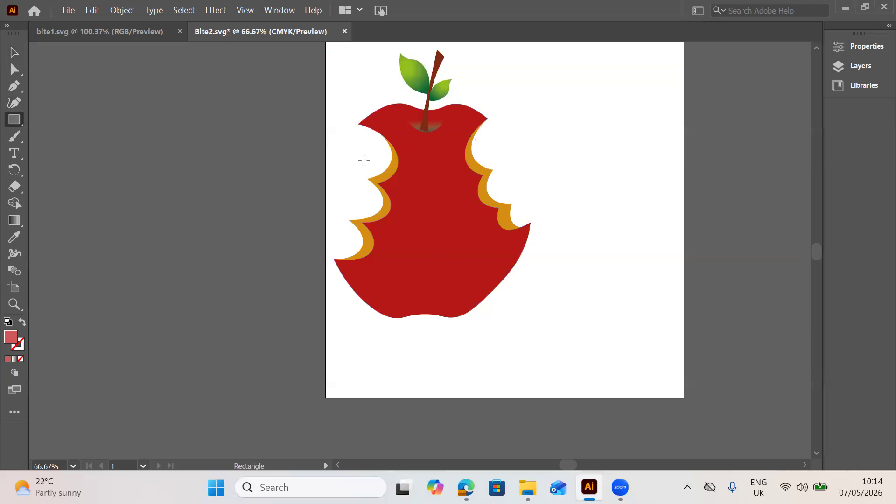
left_click_drag(349, 151, 556, 284)
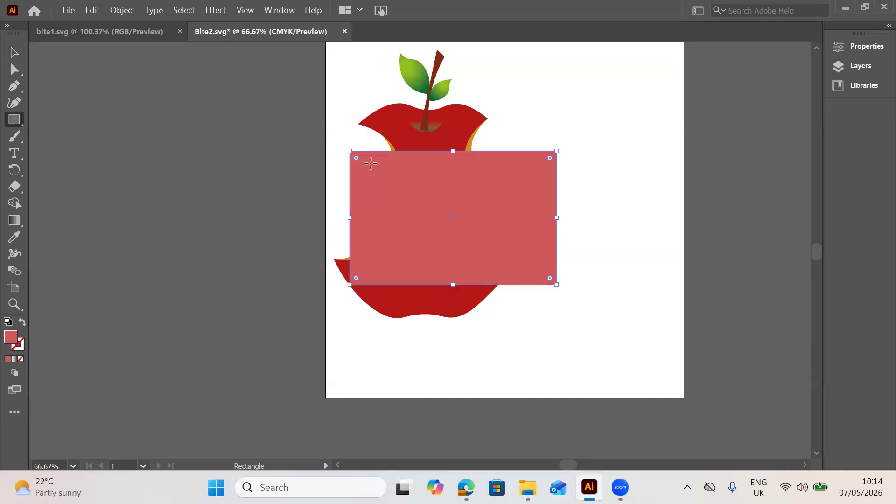
left_click_drag(349, 148, 320, 151)
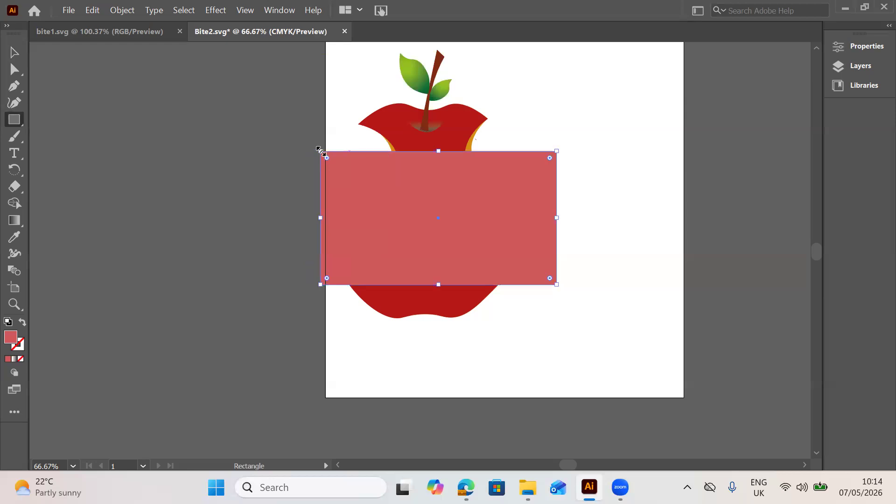
left_click_drag(440, 151, 441, 144)
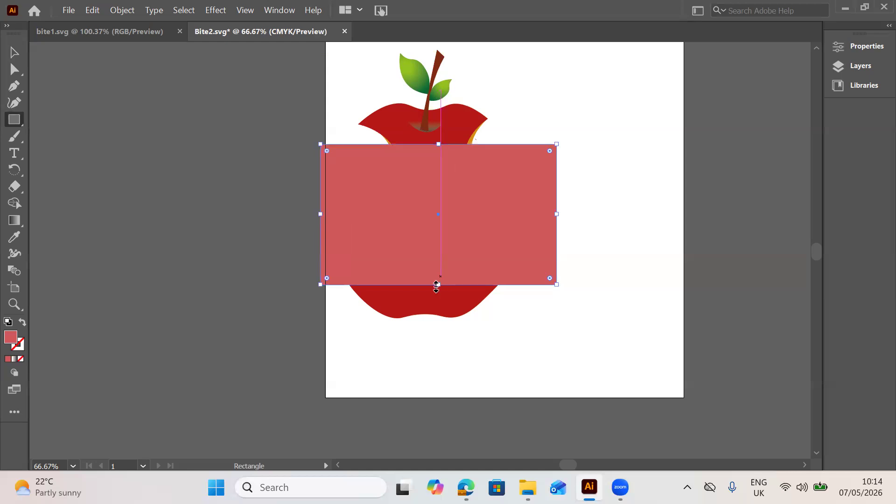
left_click_drag(437, 284, 438, 270)
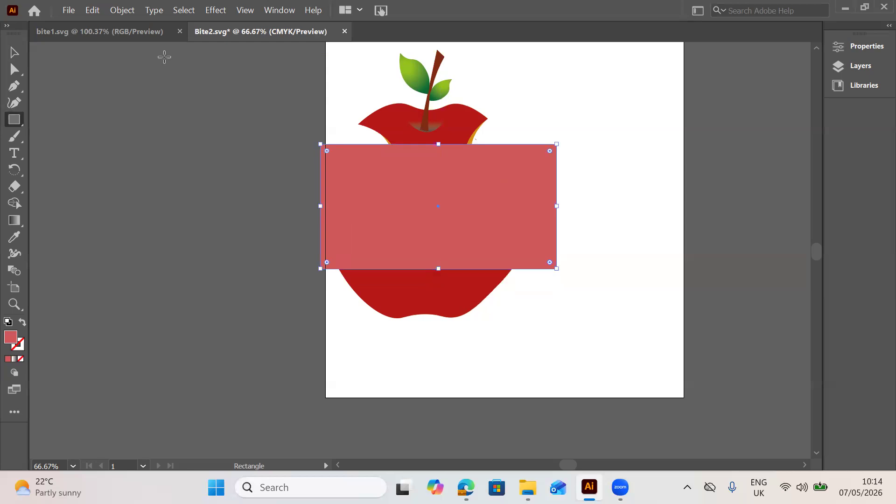
Select all the artwork and use Shape Builder to remove the apple's middle and the leftover rectangle pieces between its top and base.
left_click(14, 52)
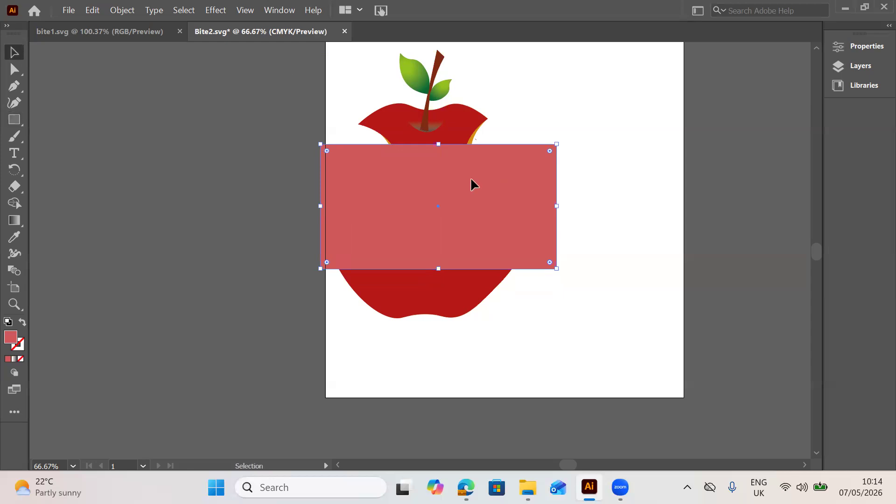
key("ctrl+a")
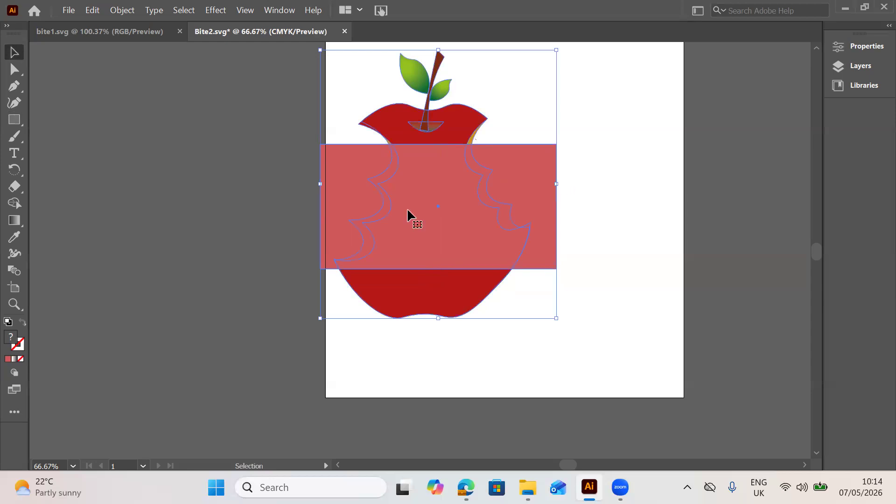
left_click(14, 203)
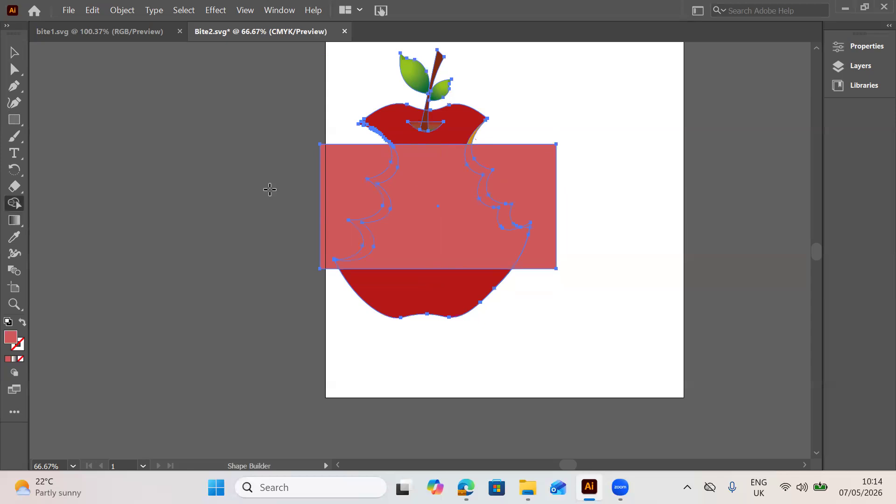
left_click(415, 195, "alt")
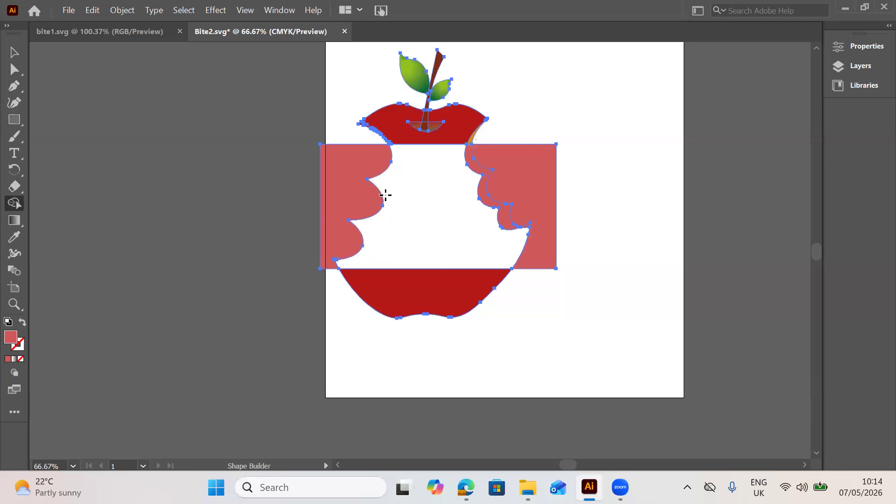
left_click(361, 192, "alt")
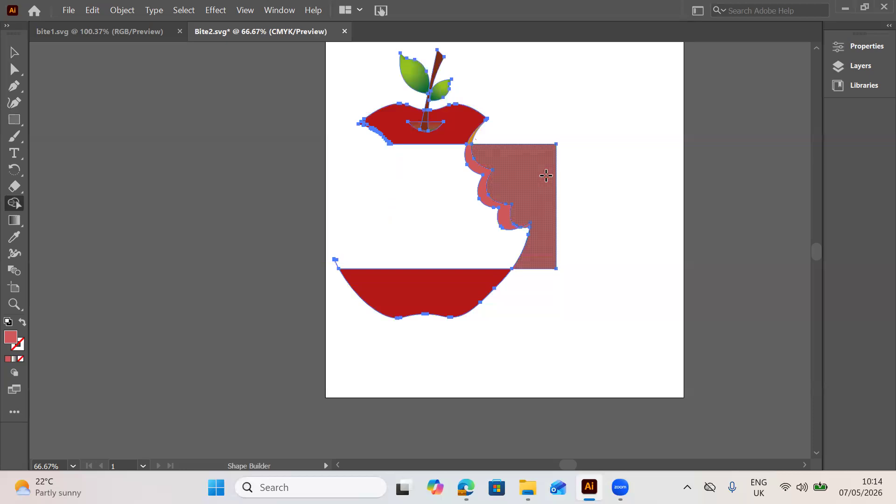
left_click(484, 186, "alt")
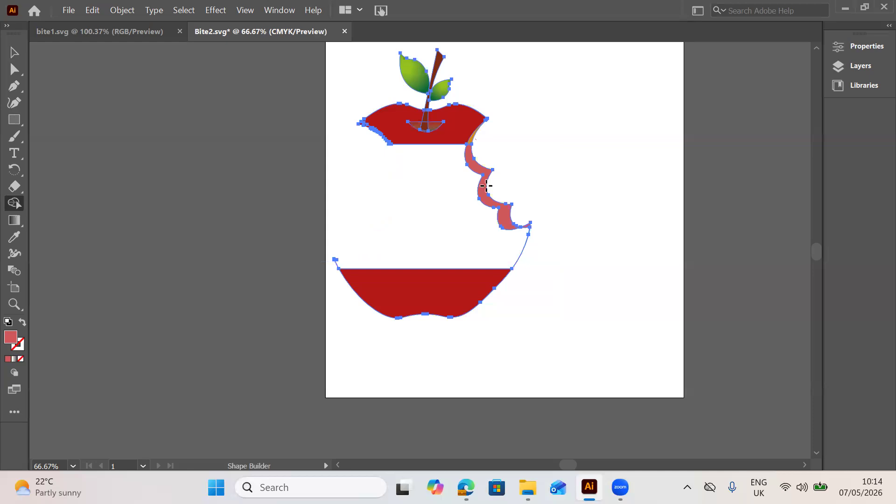
left_click(485, 186)
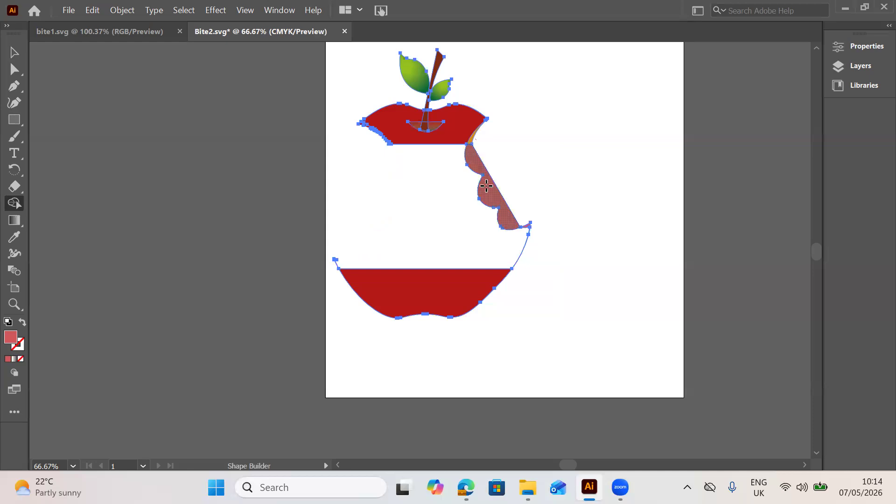
left_click(486, 186, "alt")
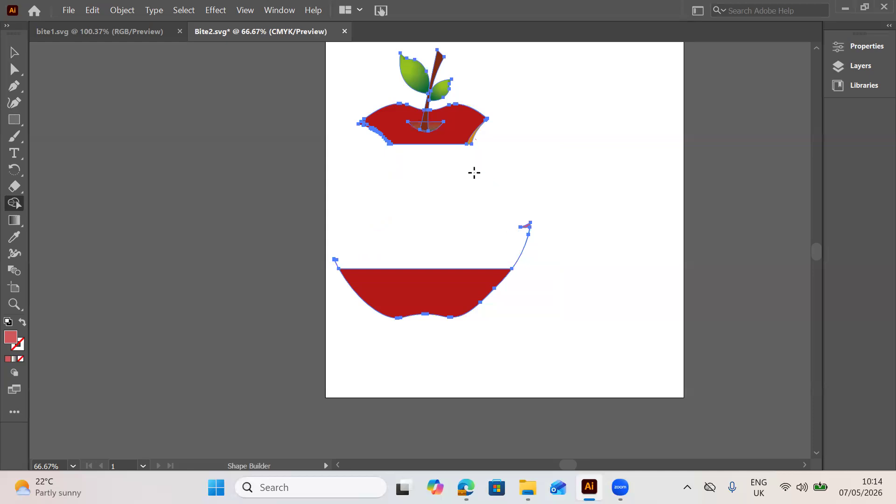
left_click(528, 236, "alt")
Review the AppleCore.svg reference picture in the exam PDF and return to the Illustrator drawing.
mouse_move(466, 488)
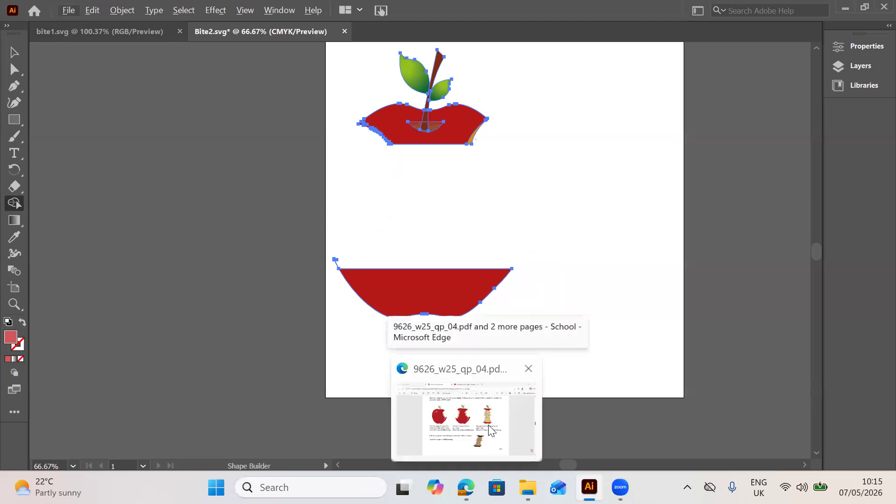
left_click(490, 430)
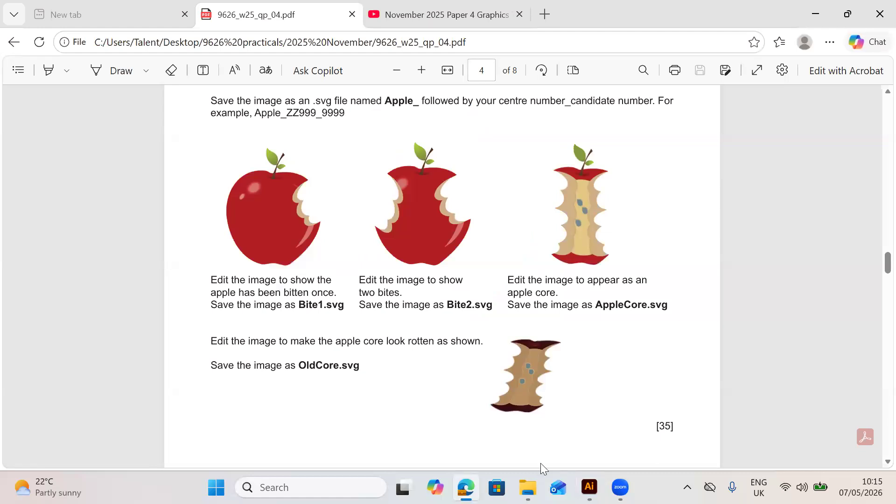
mouse_move(589, 487)
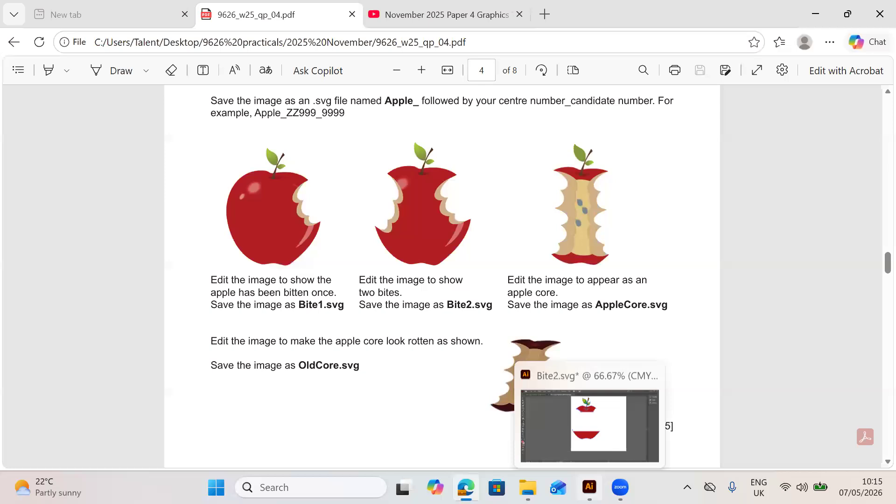
left_click(589, 425)
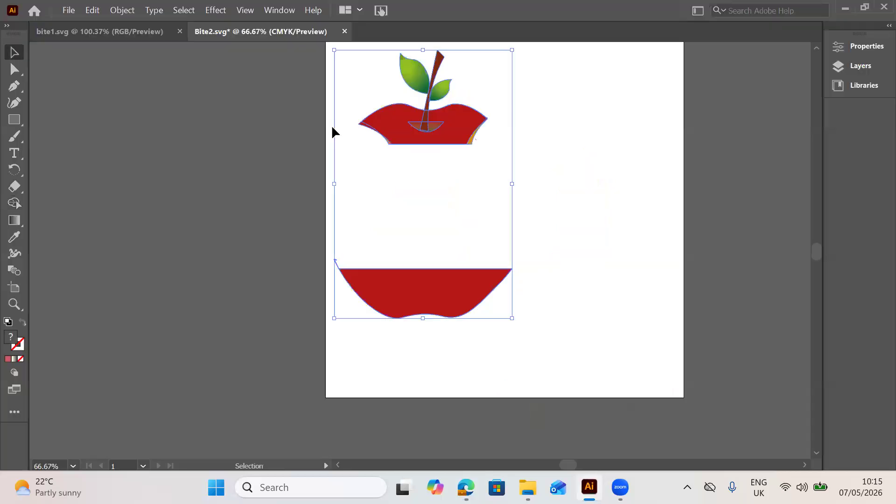
Move the apple's red top and base pieces to the right, clear of the stem and leaves.
left_click(454, 124)
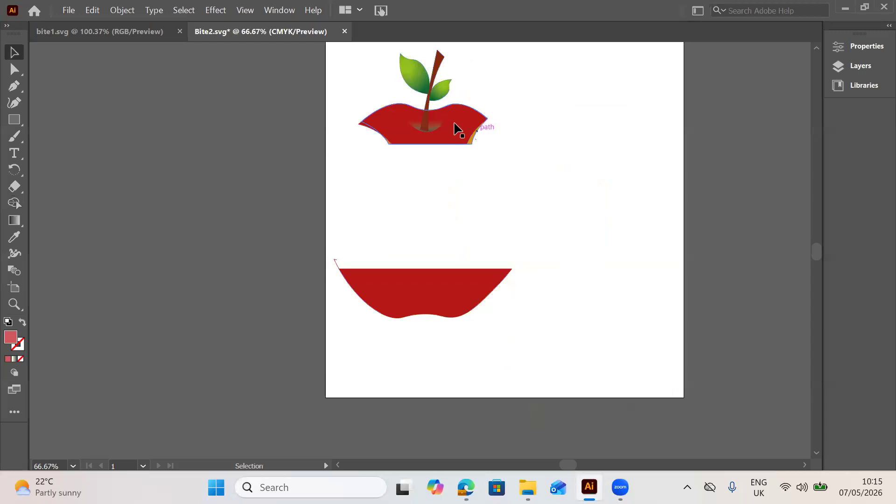
left_click_drag(455, 123, 535, 138)
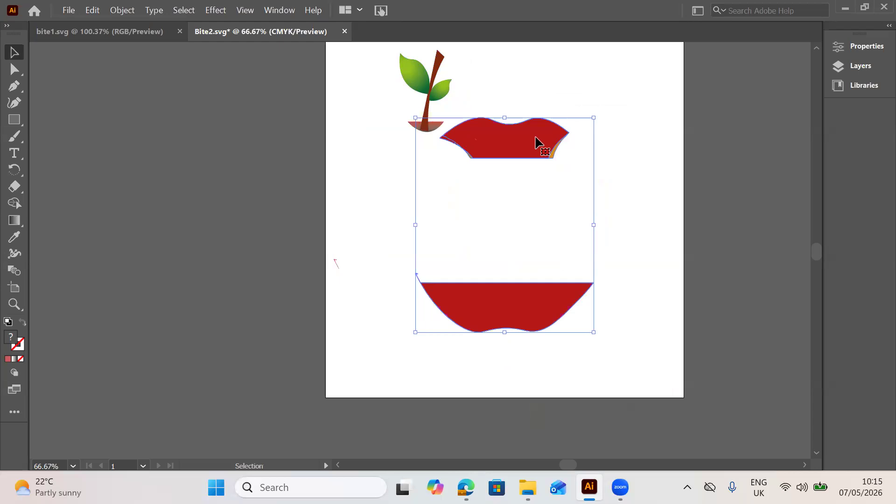
left_click_drag(540, 149, 587, 129)
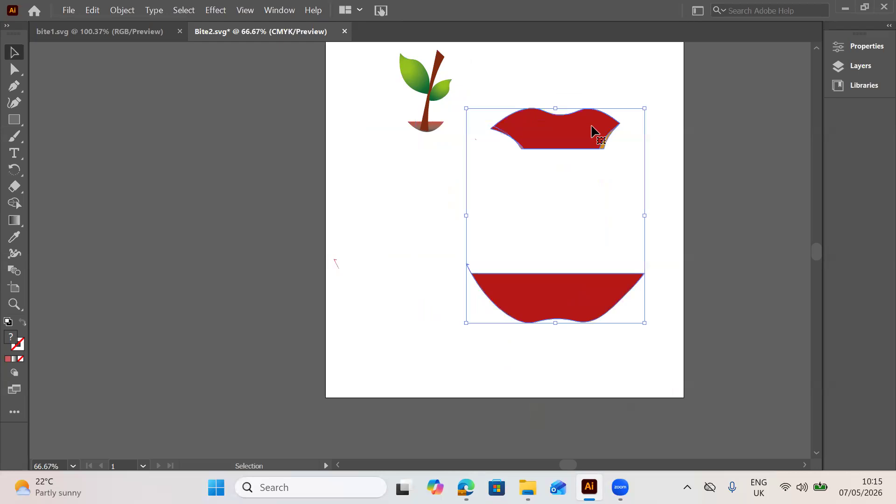
Delete the stray line fragment left behind near the artboard's left edge.
left_click(432, 269)
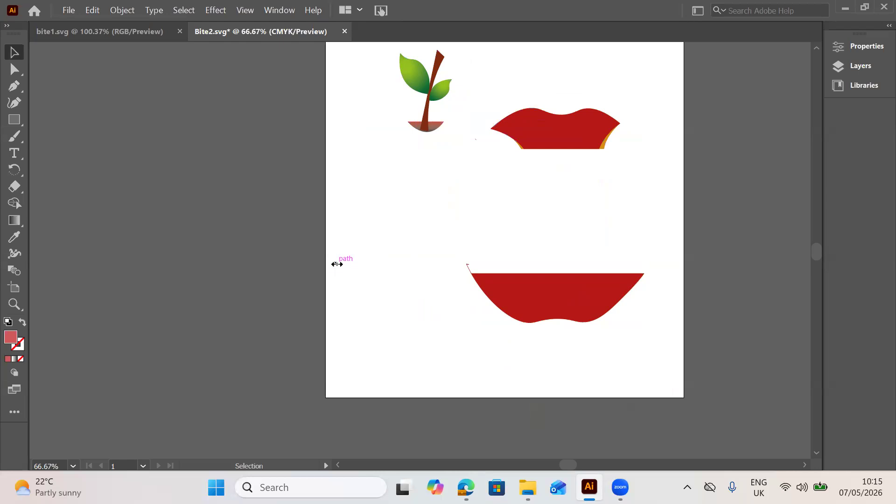
left_click(468, 267)
left_click(387, 242)
Ungroup the apple's top and base pieces.
right_click(563, 138)
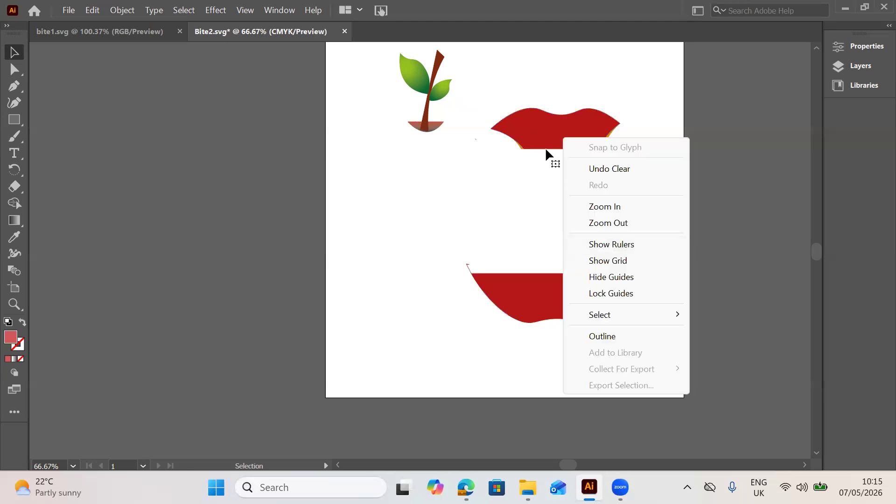
left_click(546, 149)
right_click(547, 150)
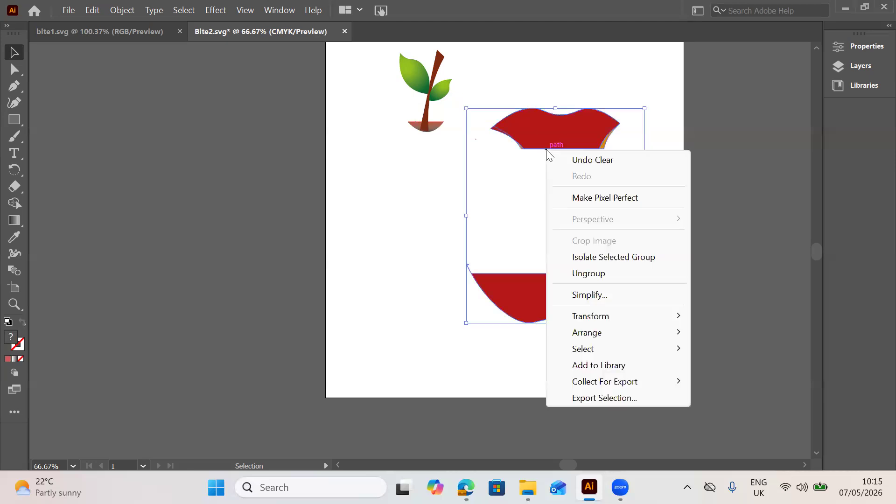
left_click(580, 273)
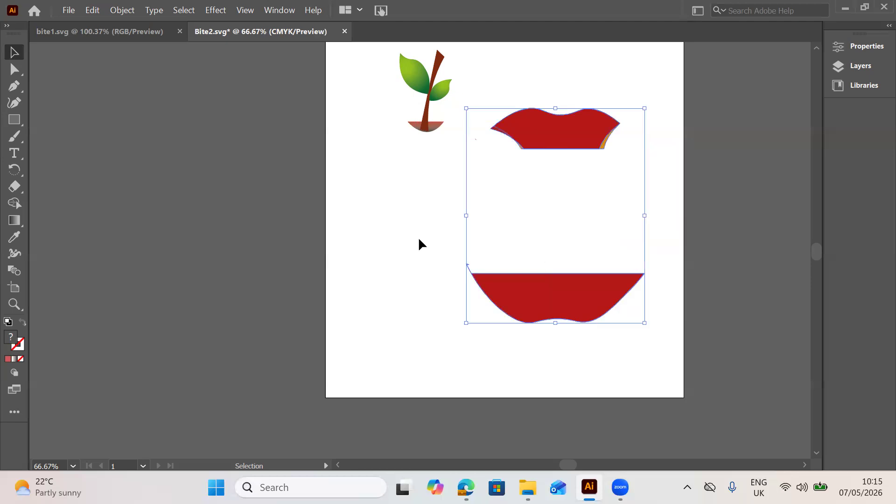
Separate the red apple pieces from the orange copy behind them, delete the orange copy and move the red pieces back right.
left_click_drag(542, 127, 459, 154)
left_click(589, 121)
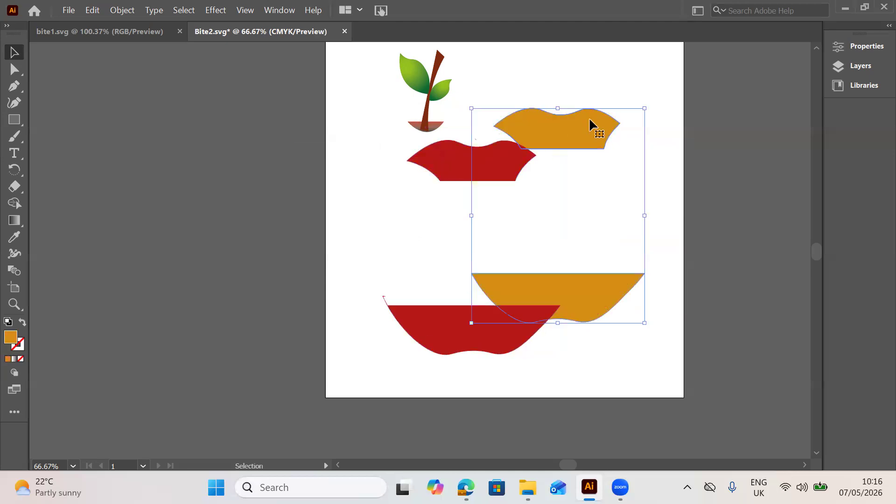
left_click(788, 411)
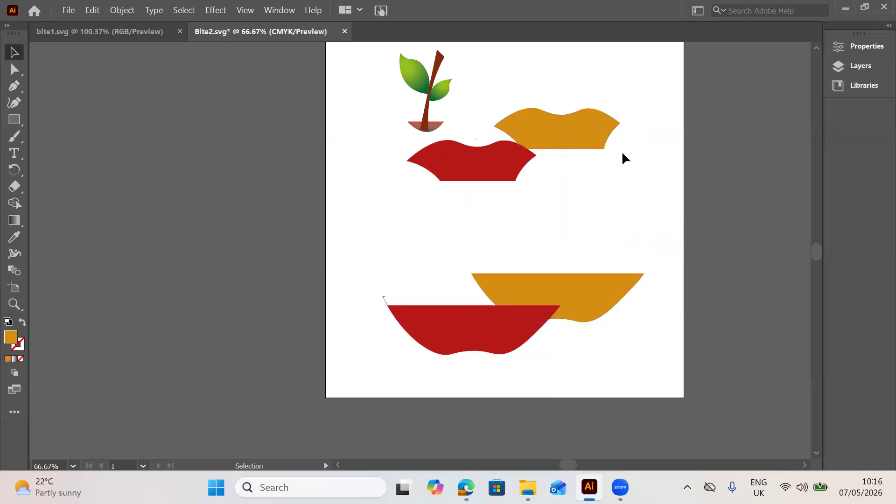
left_click(601, 143)
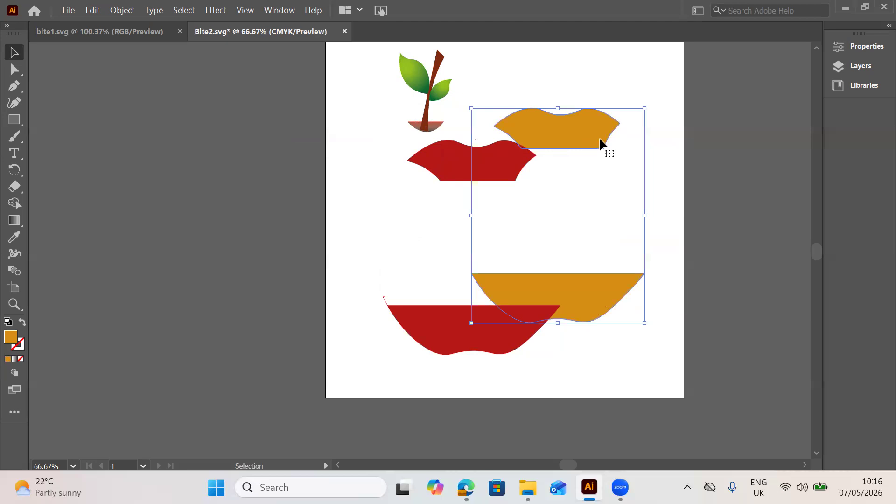
key("Delete")
left_click_drag(491, 148, 578, 113)
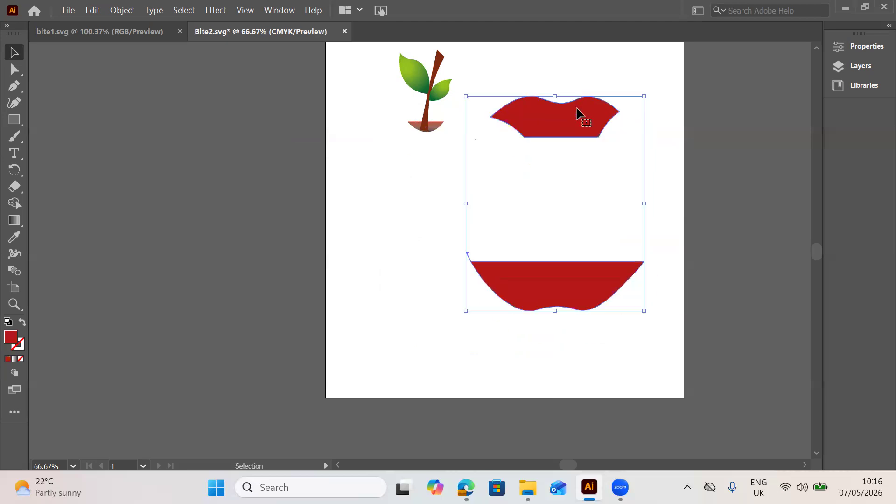
Draw an ellipse over the lower left of the apple's top piece and fill it with off-white EFEAEA.
left_click(405, 269)
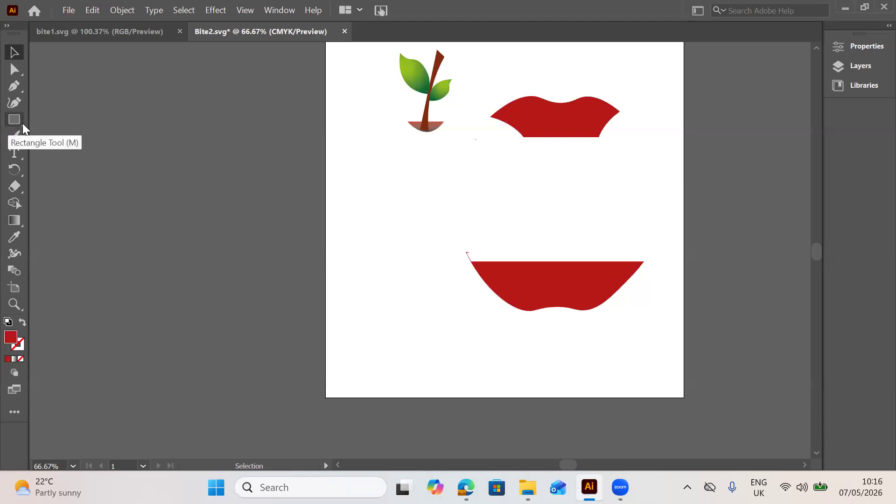
left_click_drag(14, 119, 66, 135)
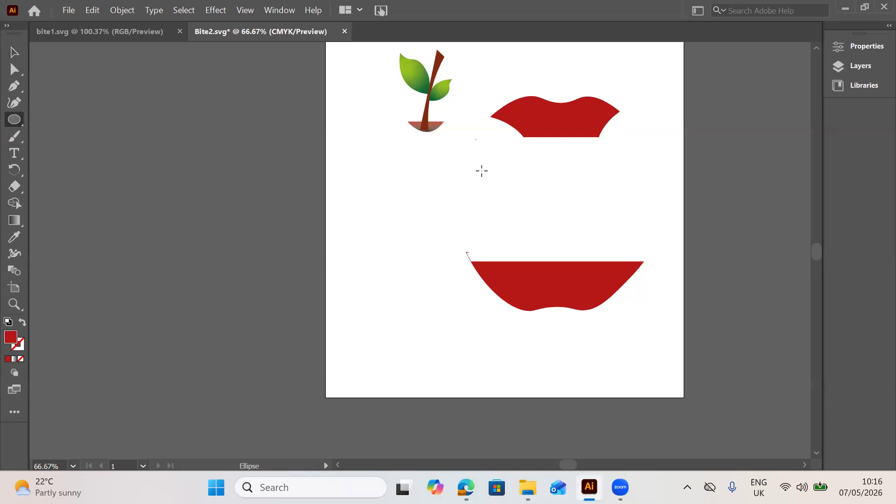
left_click_drag(484, 112, 572, 172)
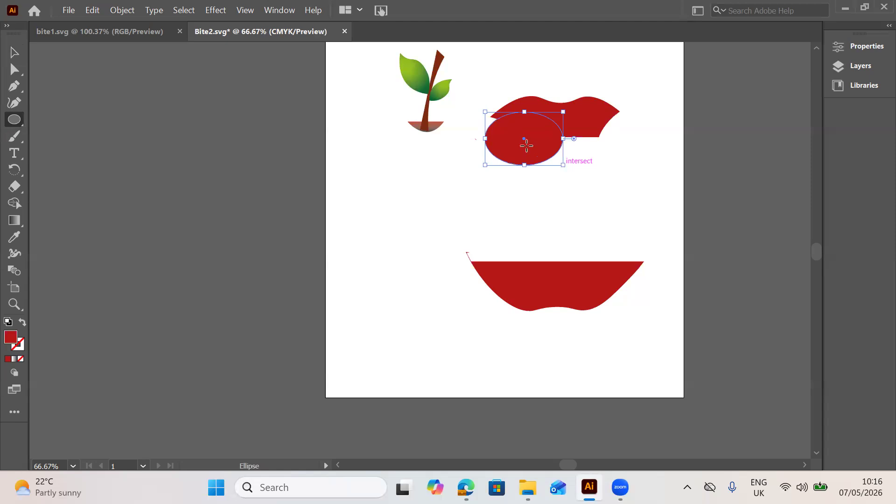
left_click(14, 52)
left_click_drag(497, 139, 494, 138)
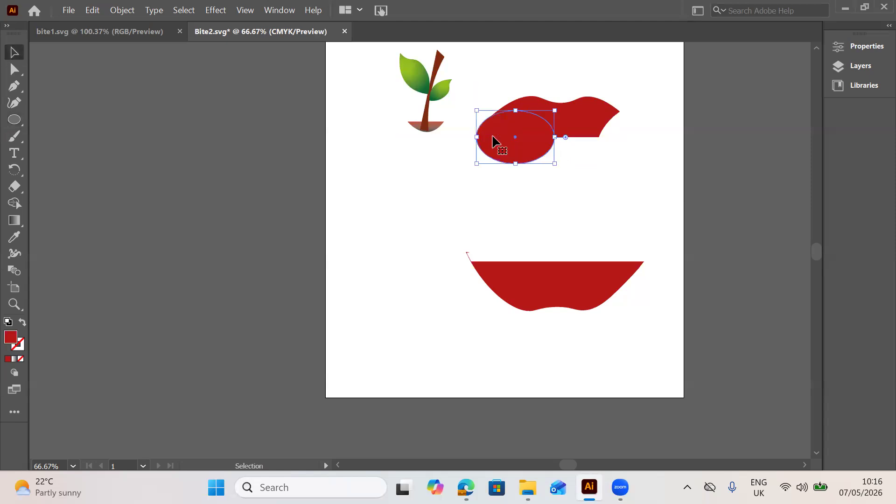
double_click(12, 334)
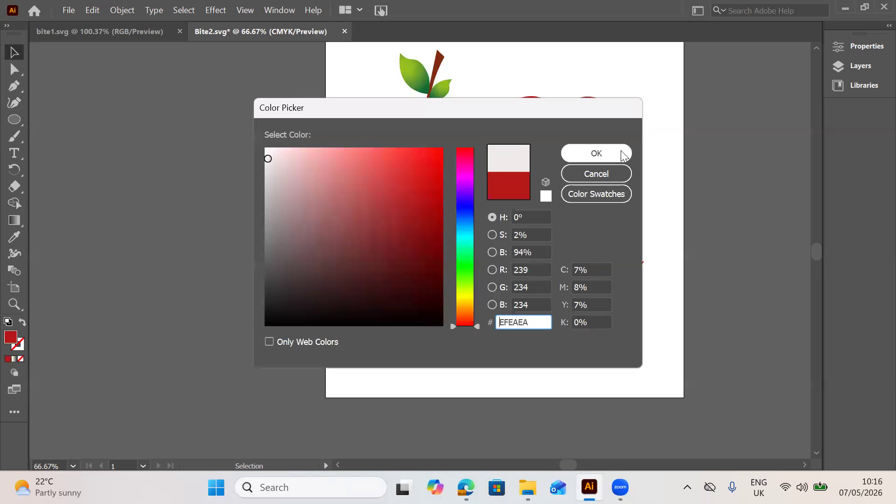
key("Return")
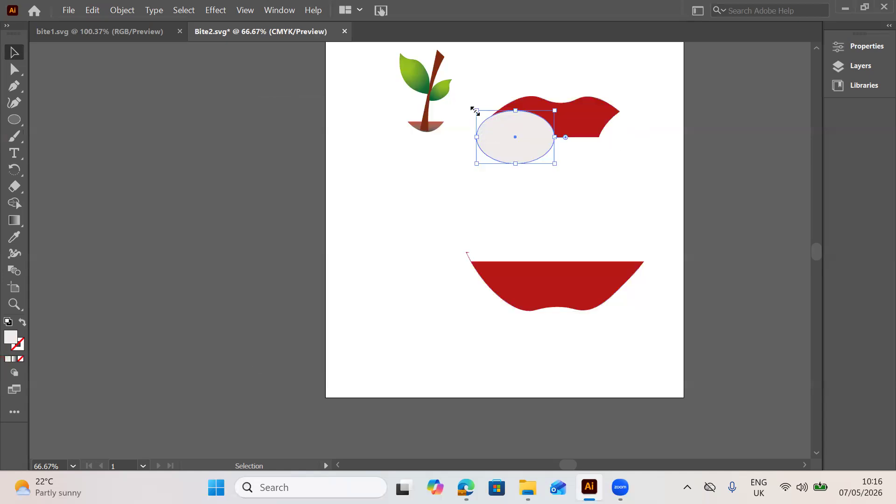
Enlarge the off-white ellipse slightly, tilt it clockwise and reposition it over the top piece's left end.
left_click_drag(476, 110, 475, 108)
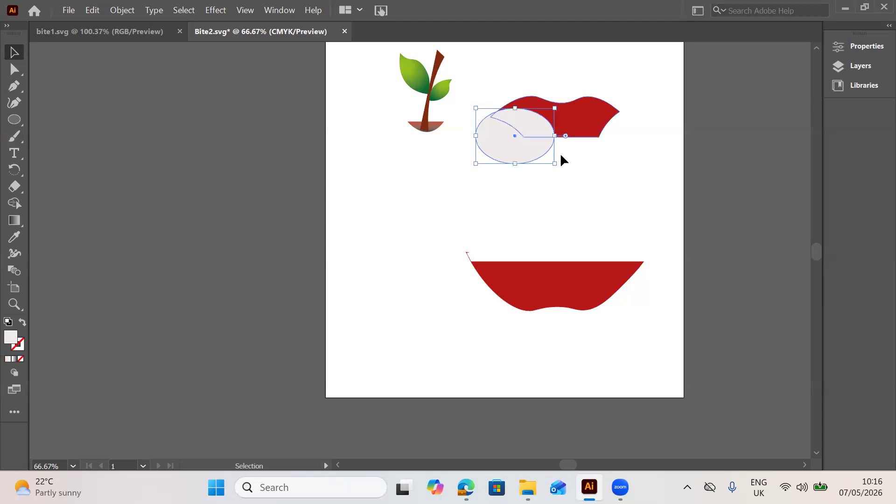
left_click_drag(560, 157, 554, 180)
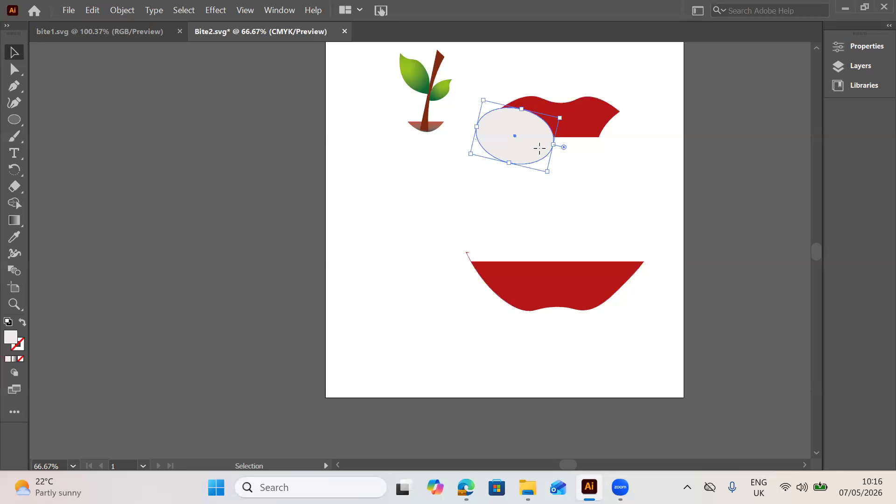
left_click_drag(535, 149, 531, 150)
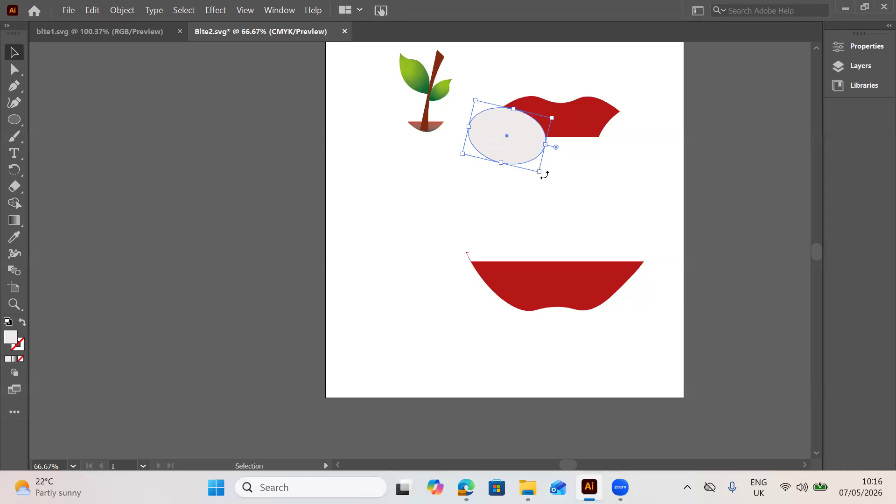
left_click_drag(538, 174, 531, 154)
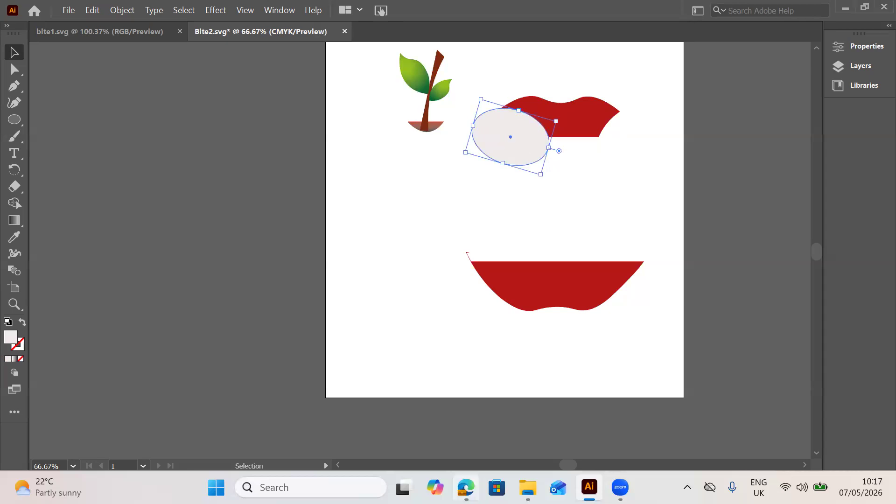
Following the apple core reference, duplicate the ellipse to the middle and right of the top piece, tilting the right copy the opposite way.
key("alt+Tab")
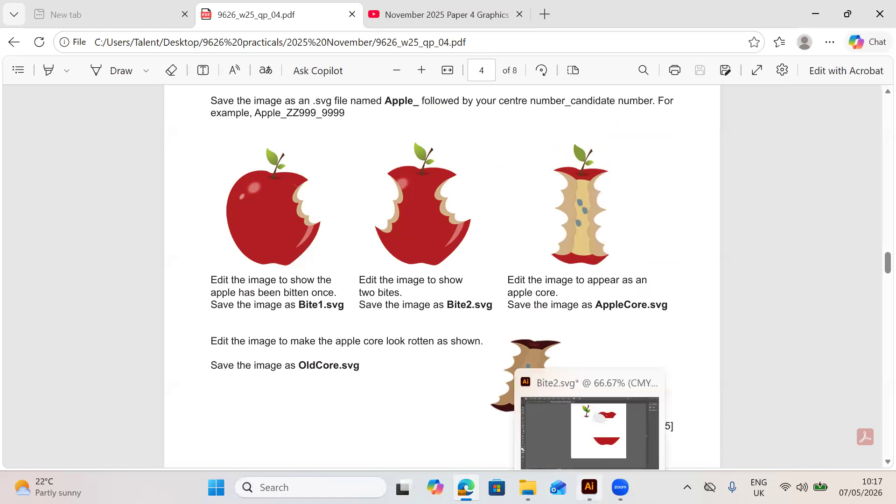
left_click(589, 488)
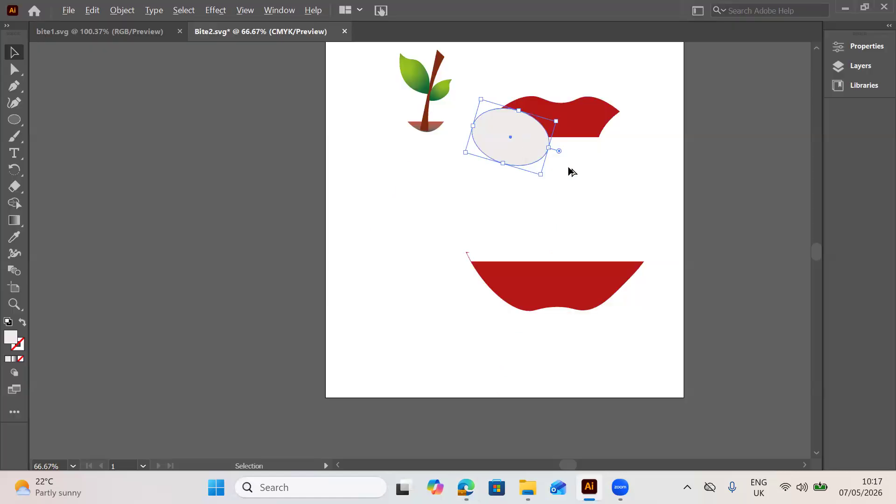
left_click_drag(528, 132, 638, 120)
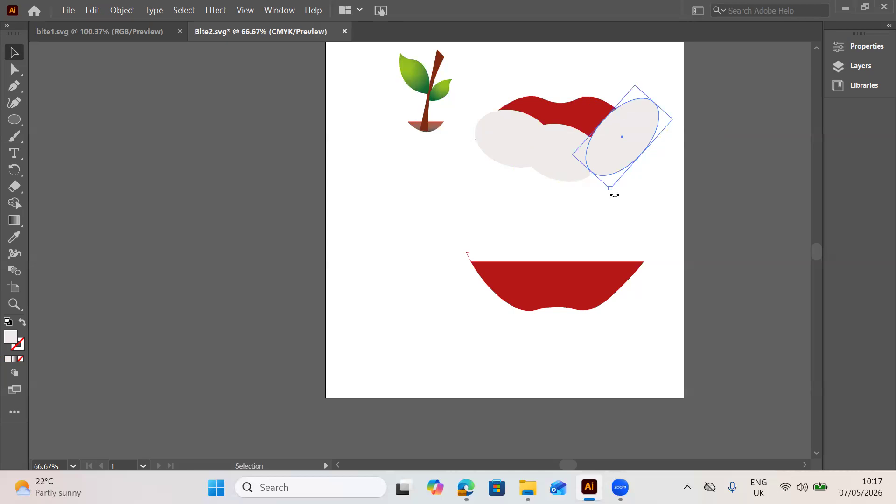
left_click_drag(597, 188, 619, 170)
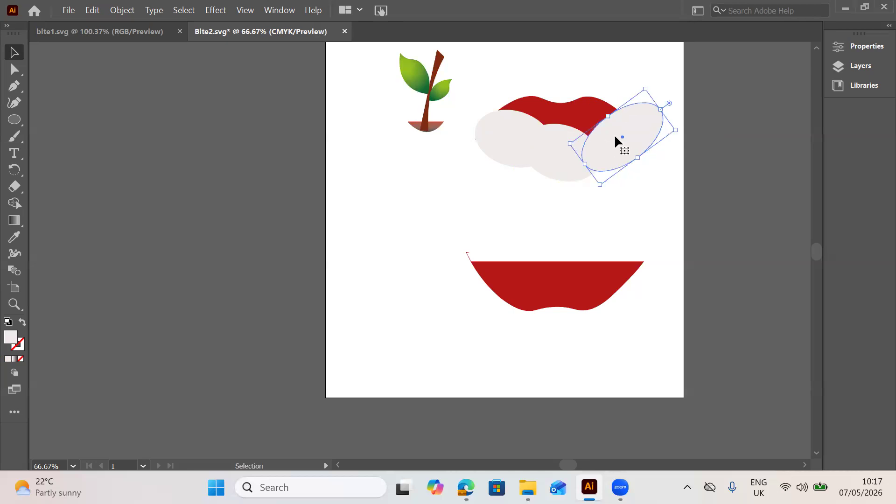
left_click_drag(614, 137, 614, 133)
Rotate the middle ellipse nearly level and move it over the top piece's lower edge, between the two outer ellipses.
left_click_drag(555, 164, 555, 178)
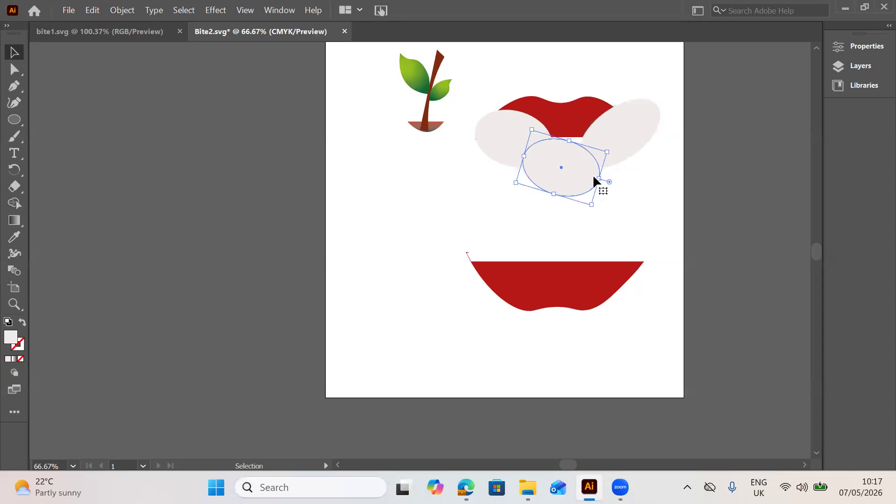
left_click_drag(597, 205, 567, 170)
left_click_drag(567, 170, 566, 159)
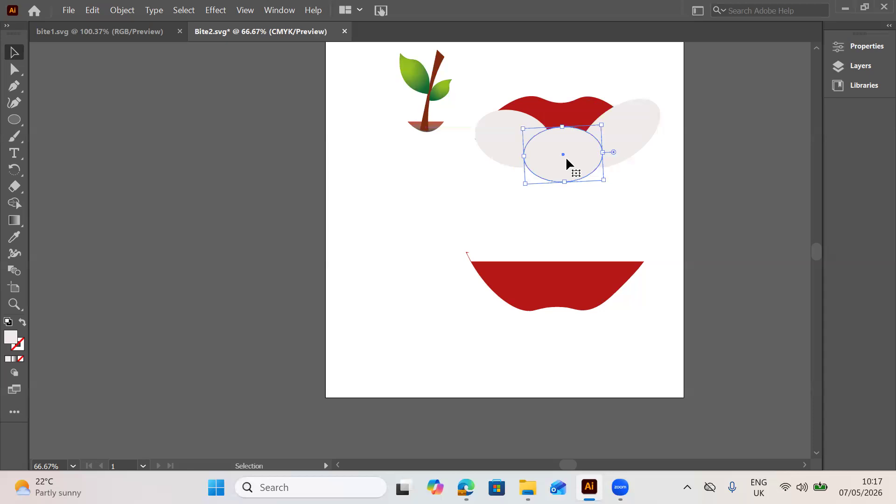
left_click(629, 175)
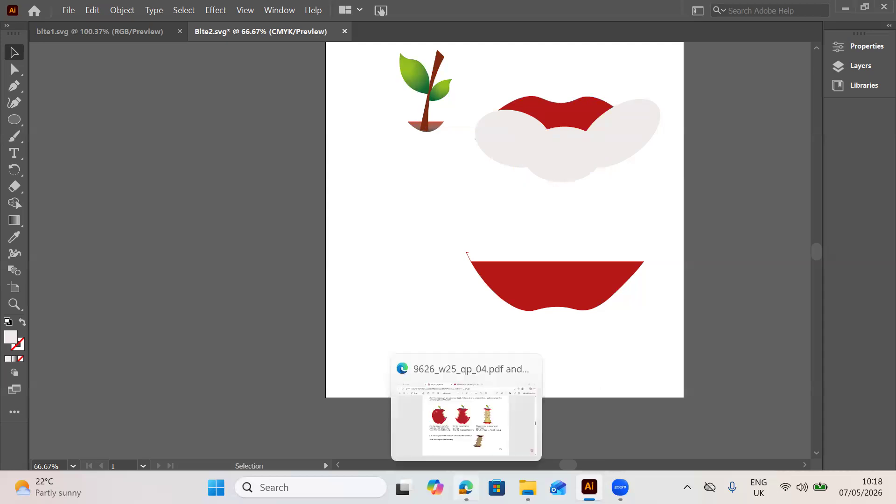
Check the AppleCore.svg reference, reposition the left ellipse over the top piece's left end and add the right ellipse to the selection.
left_click(465, 487)
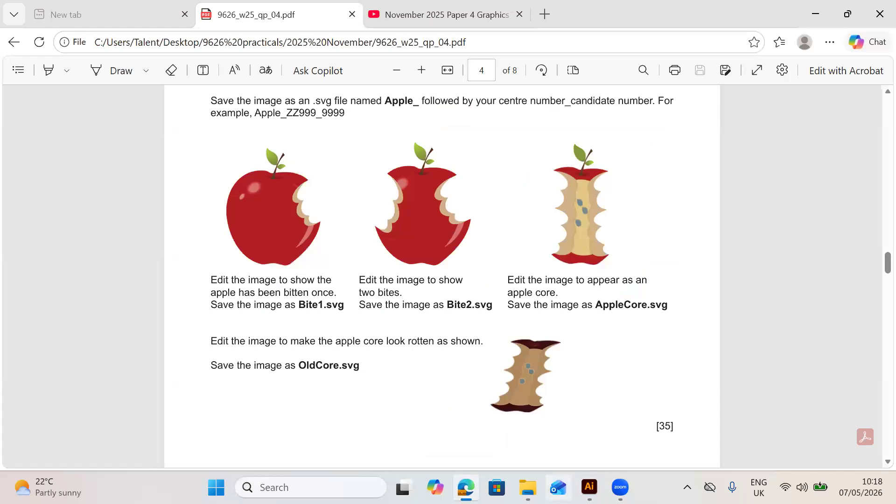
left_click(589, 487)
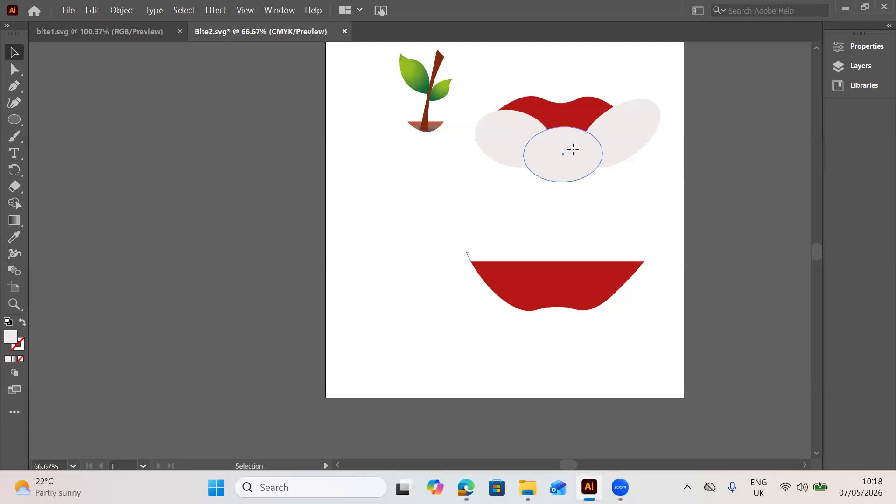
left_click_drag(534, 138, 480, 135)
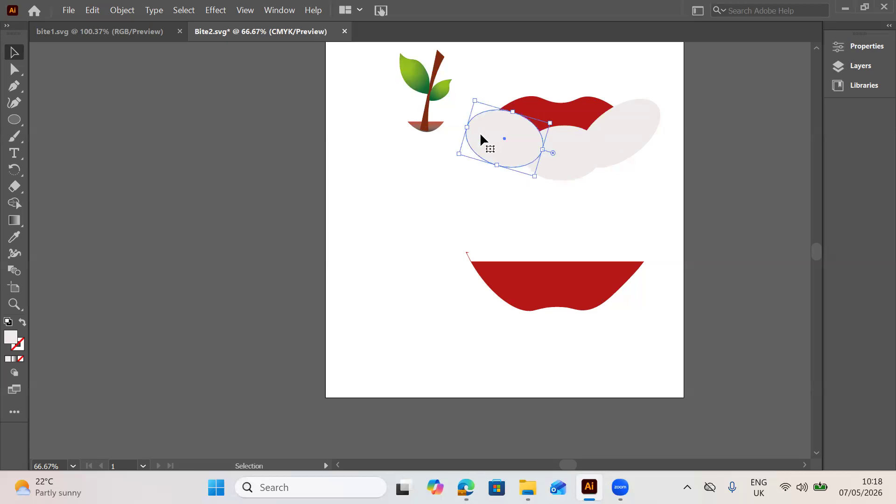
double_click(502, 134)
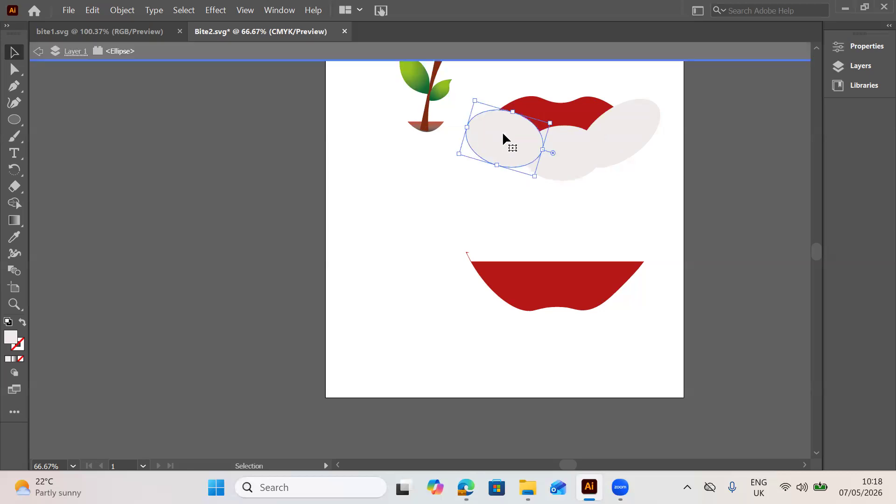
double_click(583, 195)
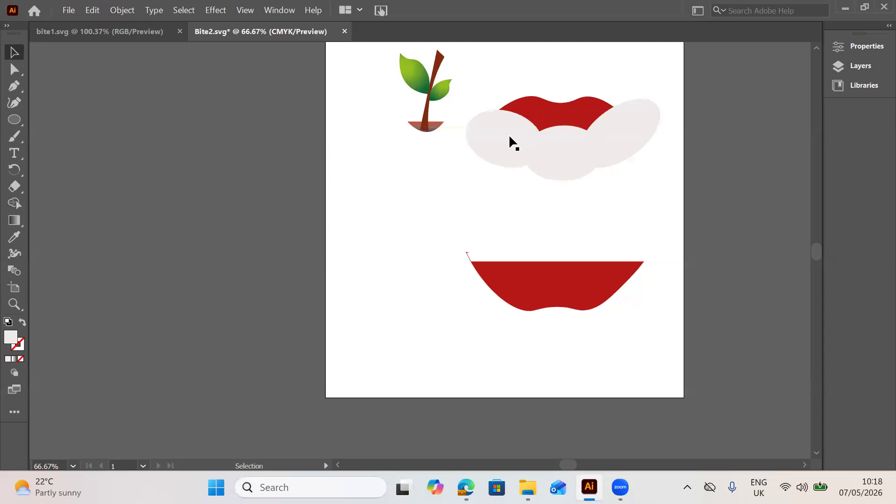
left_click_drag(525, 138, 525, 139)
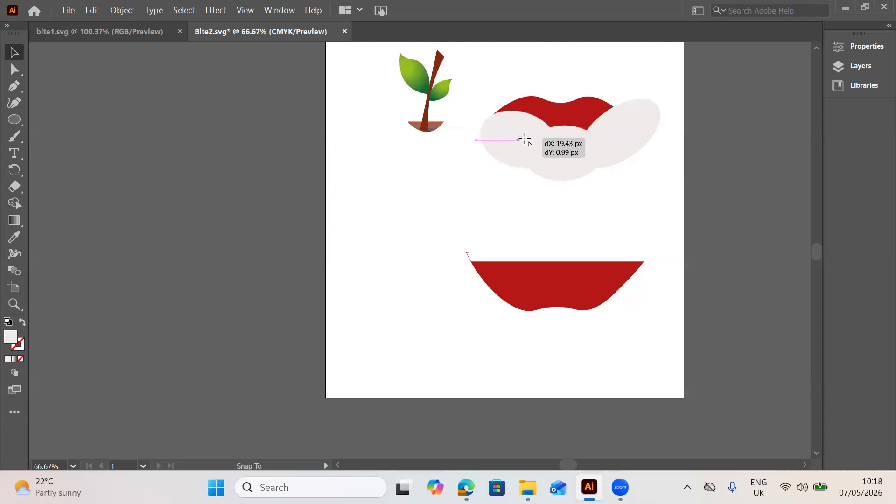
left_click(647, 114)
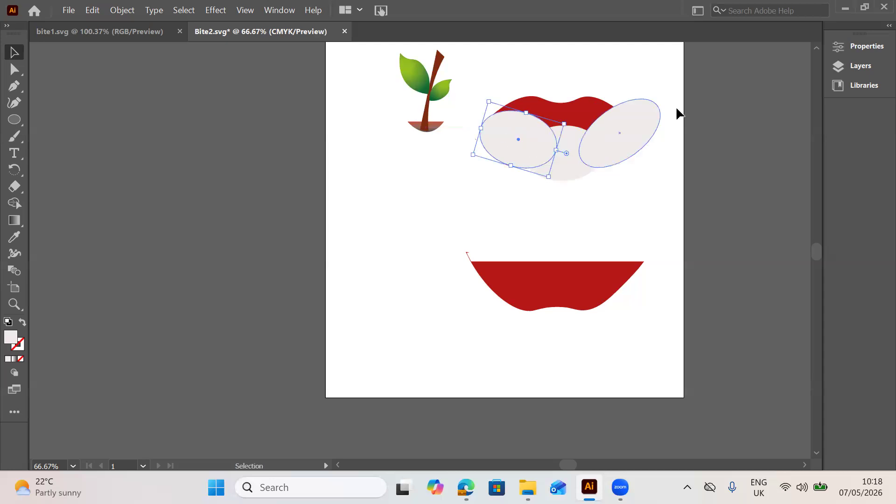
Shift the right ellipse slightly inward over the top piece's right end and clear the selection.
left_click_drag(678, 126, 642, 130)
left_click(627, 178)
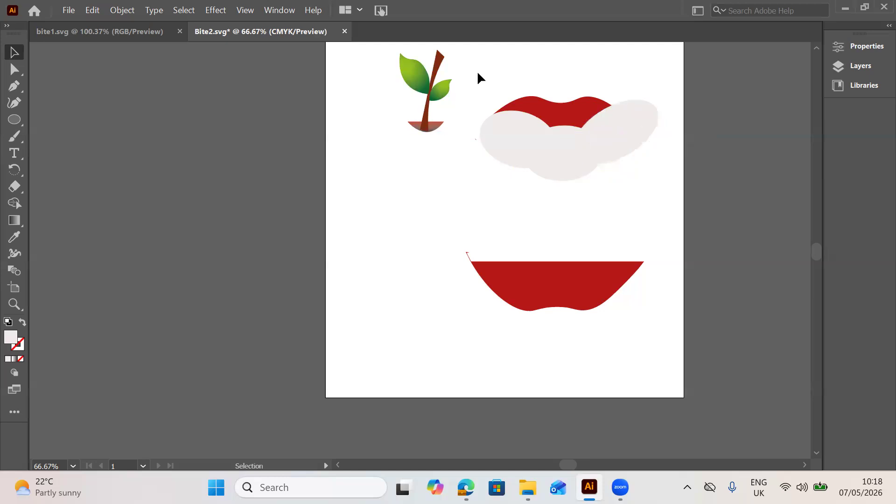
Try to subtract the three ellipses from the top piece with Minus Front, and undo the operation.
left_click_drag(477, 73, 638, 150)
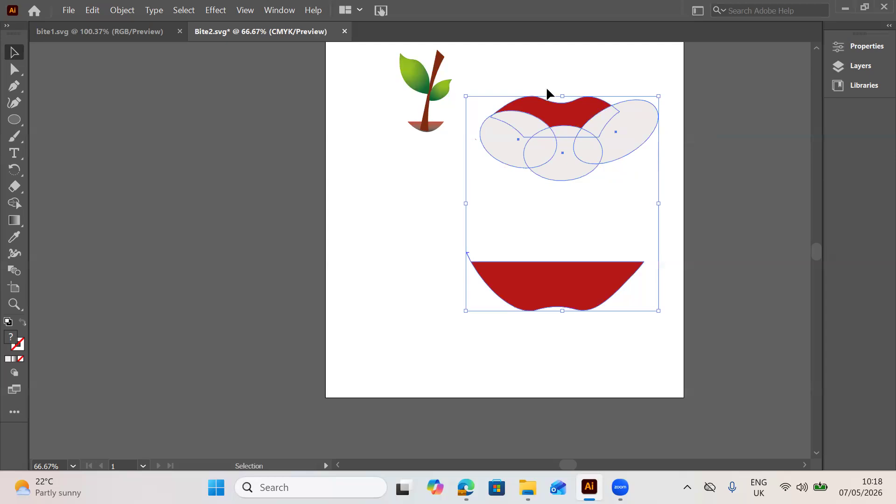
left_click(858, 46)
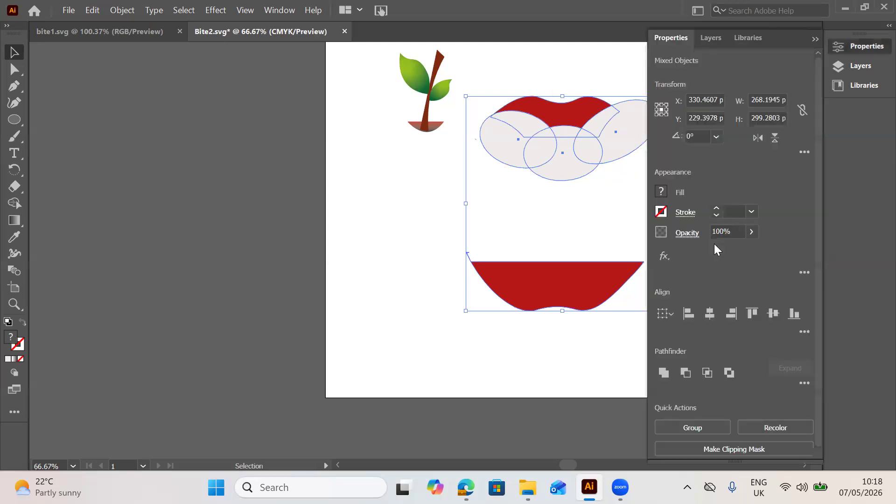
left_click(687, 375)
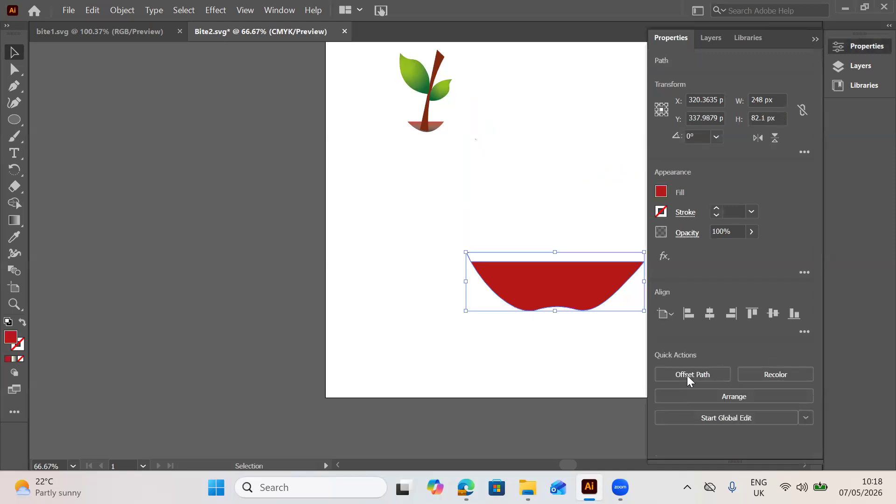
key("ctrl+z")
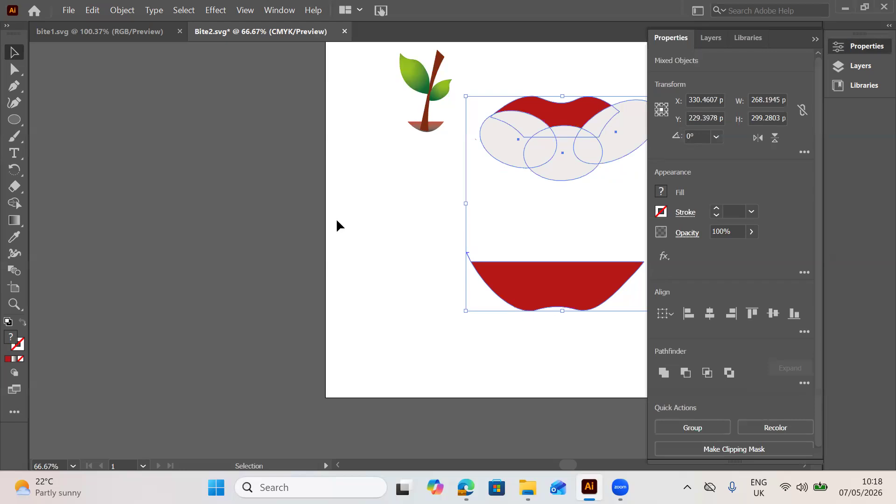
left_click(154, 157)
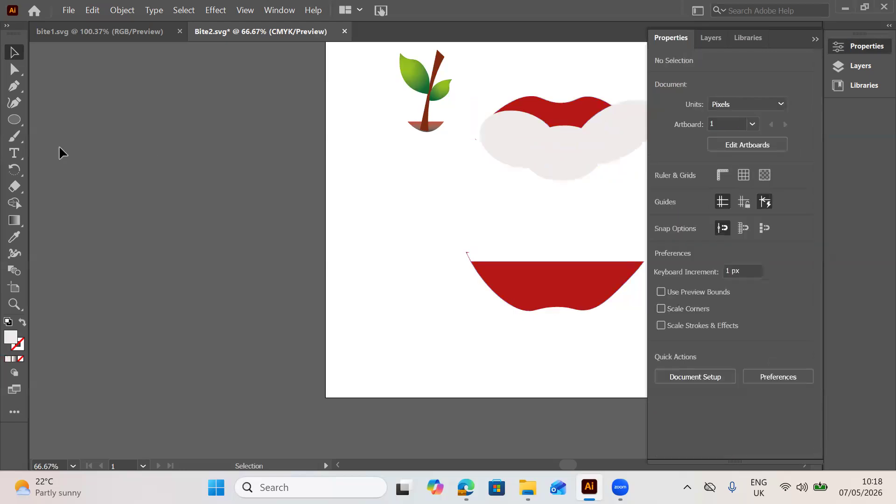
left_click(17, 200)
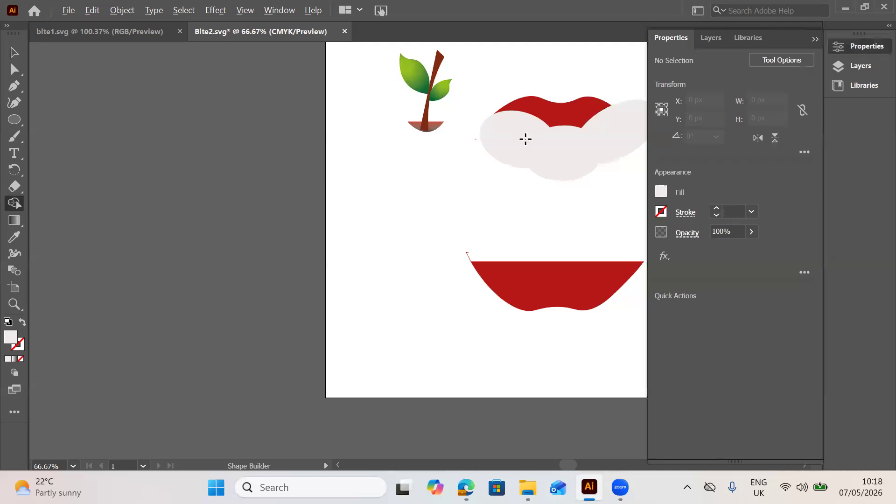
key("alt")
left_click(498, 103)
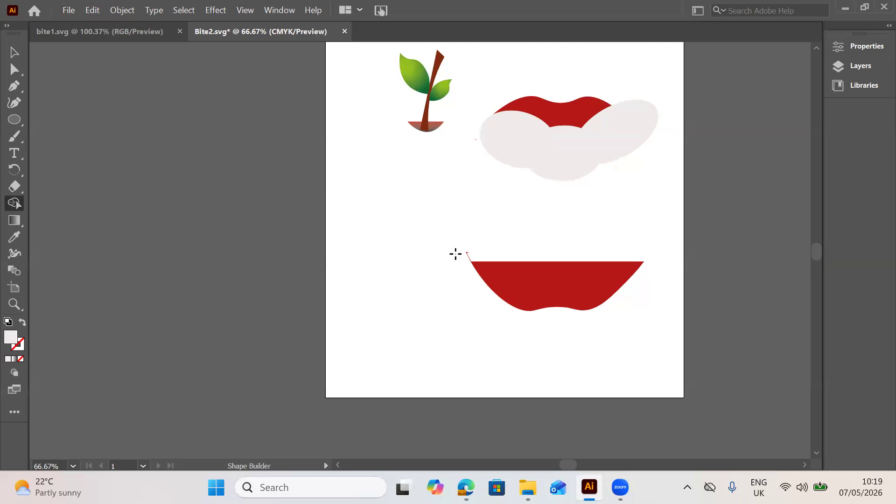
Select the top piece with its three ellipses and remove all the ellipse areas with Shape Builder, leaving a bitten lower edge.
left_click(13, 49)
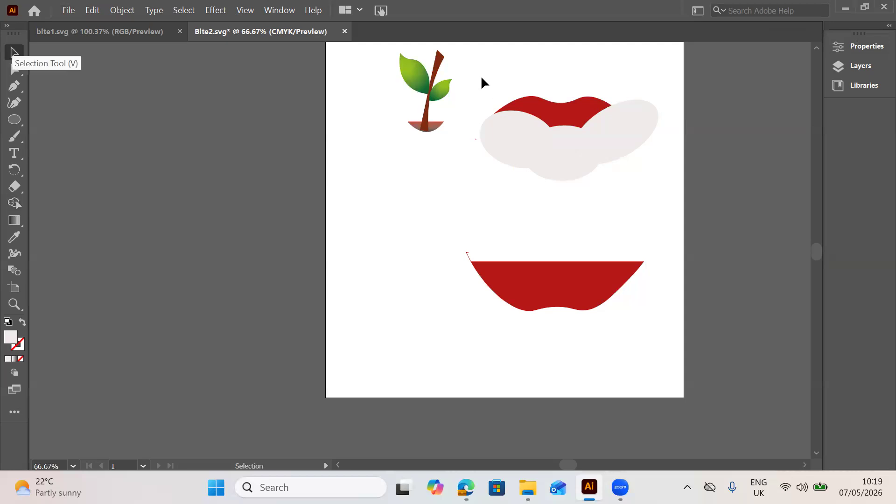
left_click_drag(477, 76, 575, 142)
left_click_drag(662, 162, 663, 162)
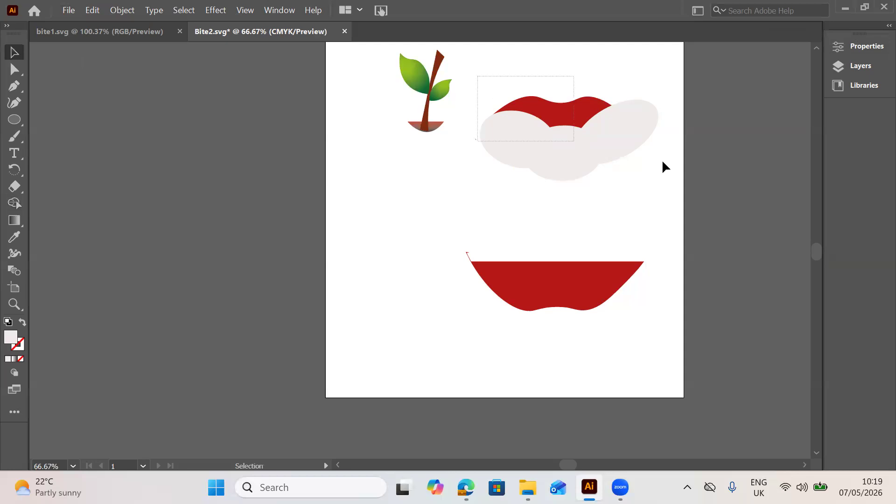
left_click(13, 204)
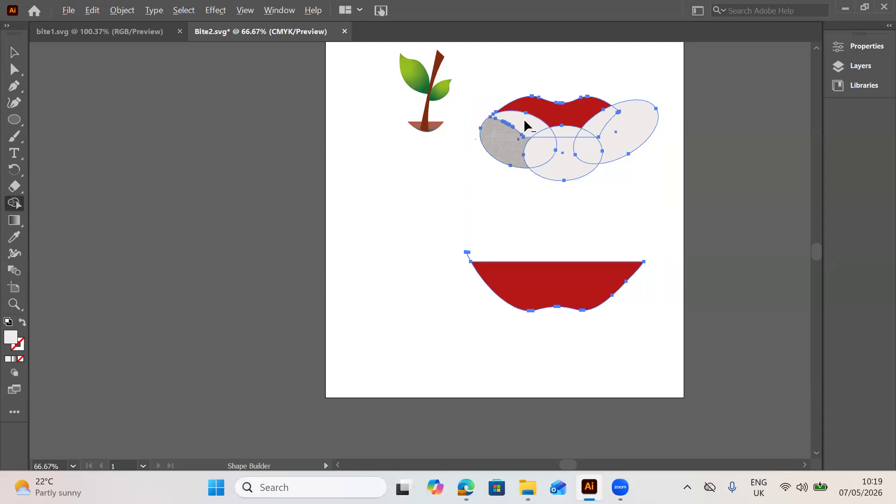
mouse_move(466, 147)
left_mouse_down()
mouse_move(550, 154)
mouse_move(572, 129)
mouse_move(602, 148)
mouse_move(612, 143)
mouse_move(596, 131)
left_mouse_up()
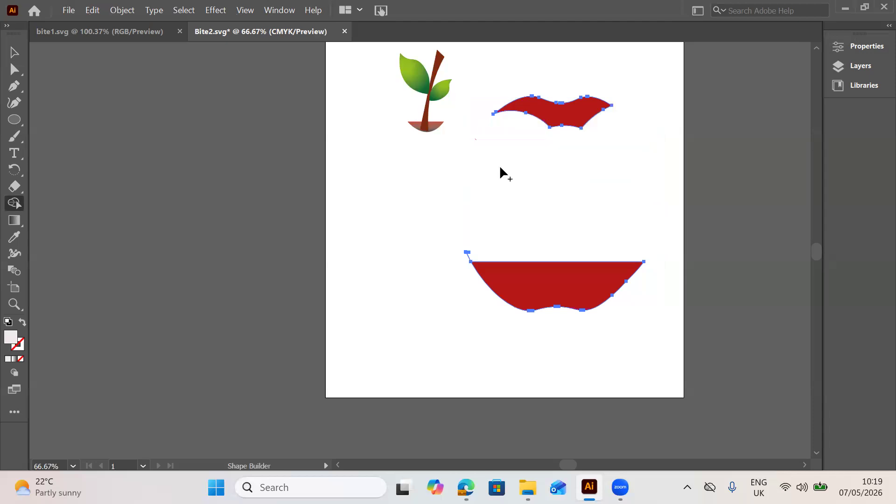
Nudge the two red apple pieces together slightly up and to the left.
left_click(14, 52)
left_click(575, 120)
left_click_drag(573, 115, 571, 118)
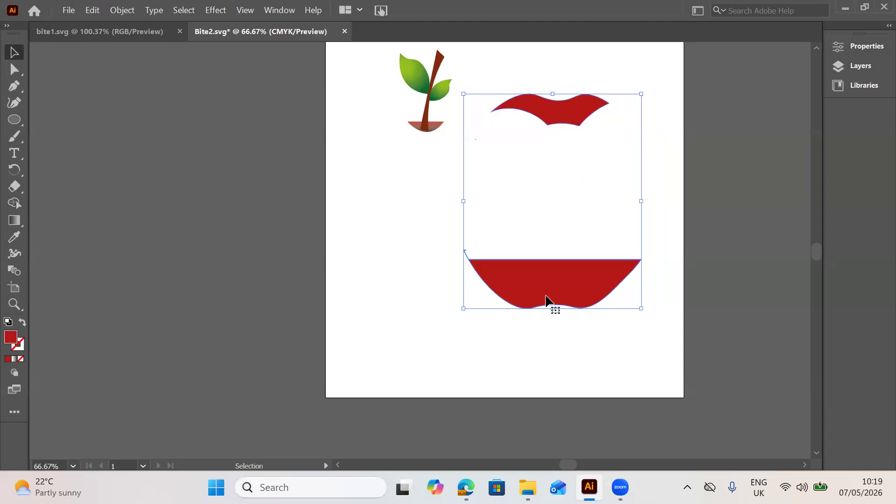
Following the AppleCore.svg reference, draw a flat ellipse over the bottom piece's left end and fill it with F4F4F4.
left_click(466, 487)
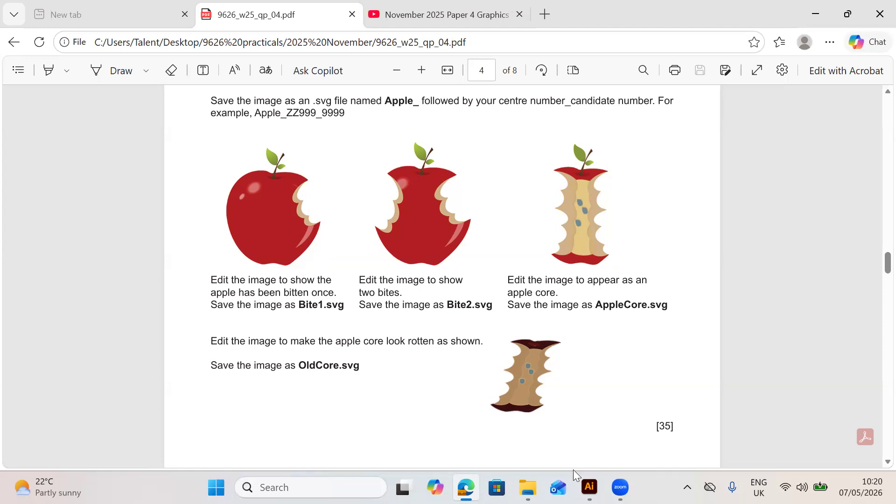
left_click(663, 422)
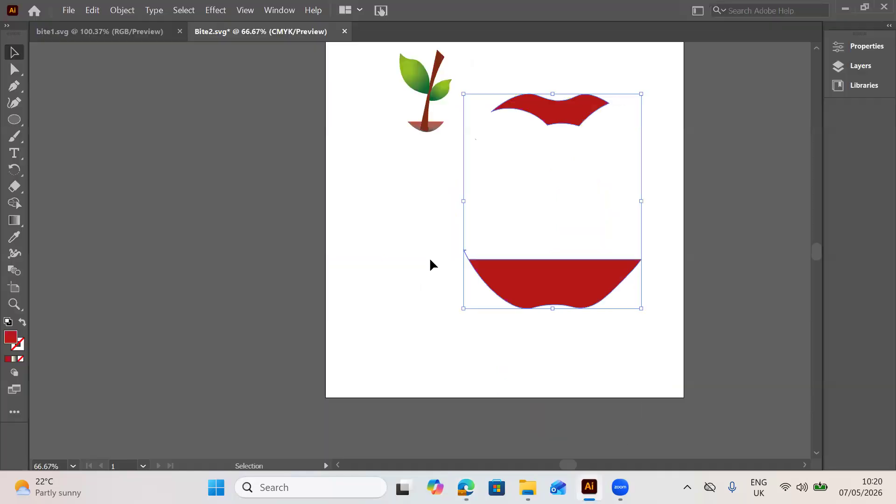
left_click(14, 120)
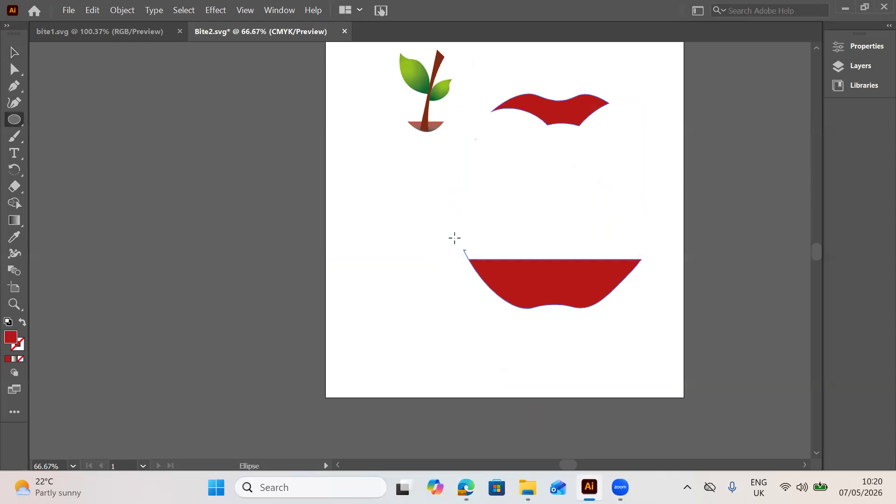
left_click_drag(466, 244, 450, 233)
left_click_drag(505, 252, 526, 270)
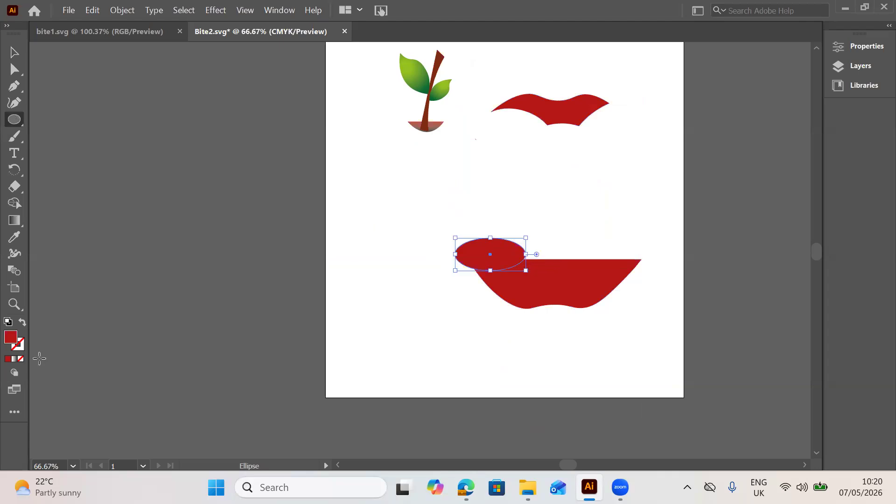
double_click(10, 338)
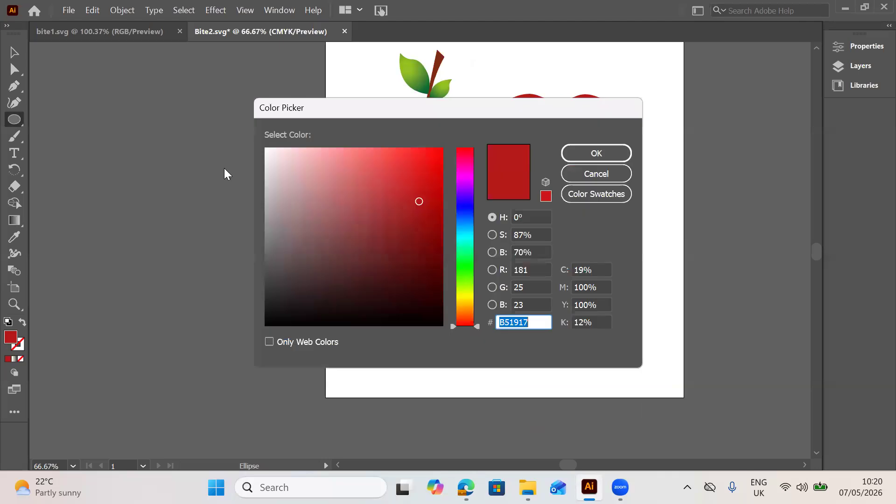
left_click(265, 154)
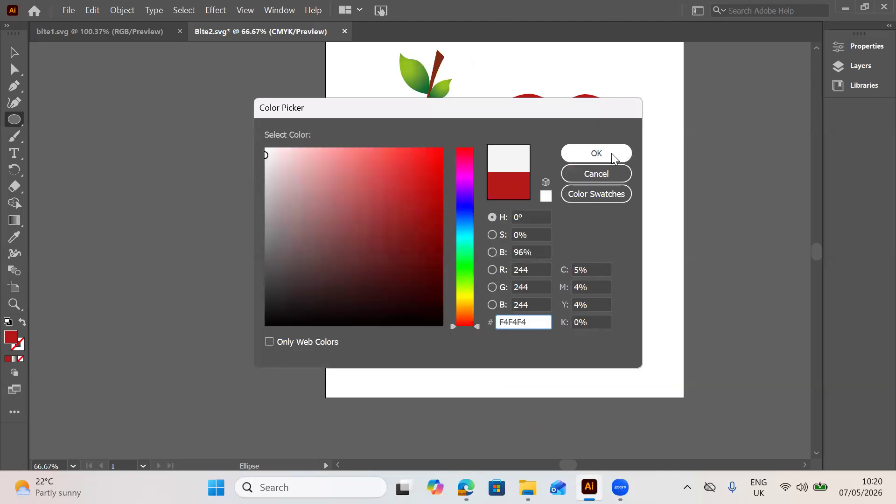
left_click(611, 153)
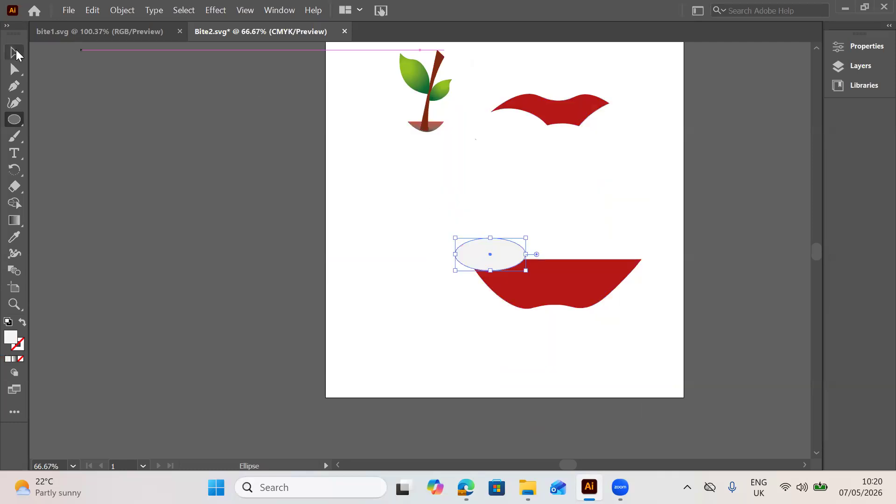
Tilt the off-white ellipse slightly clockwise and position it over the bottom piece's upper left end.
left_click(16, 53)
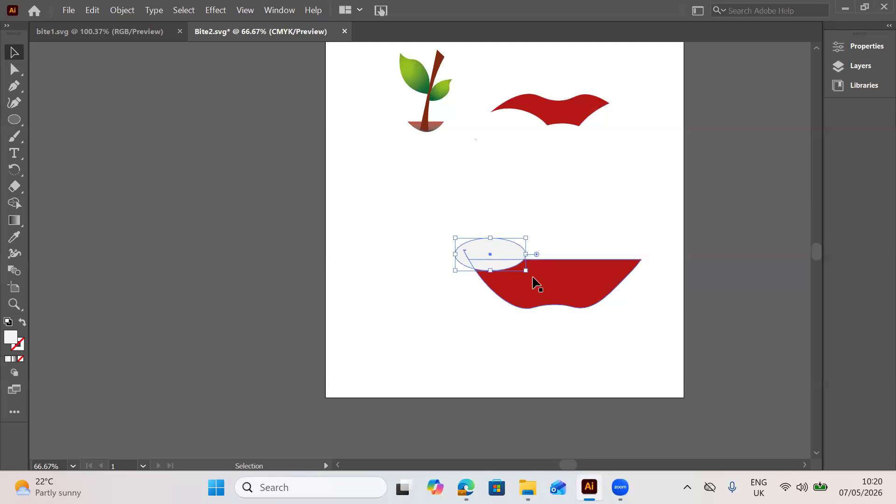
left_click_drag(528, 281, 521, 243)
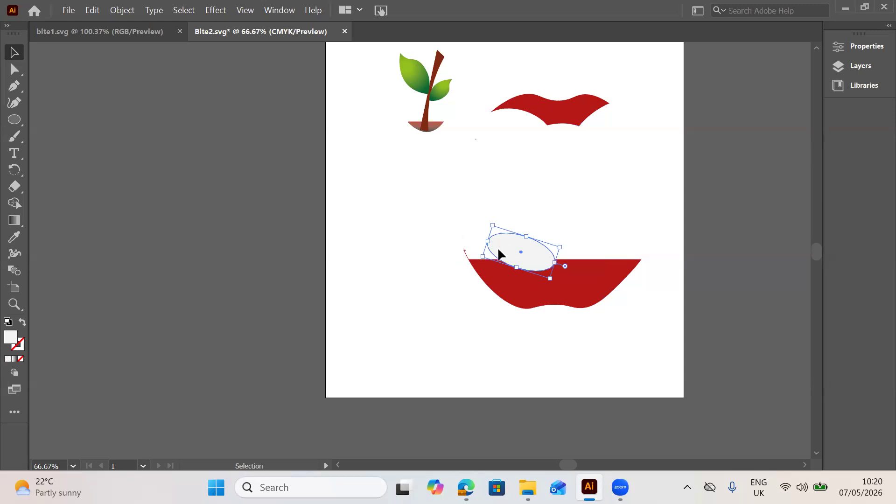
key("ctrl+z")
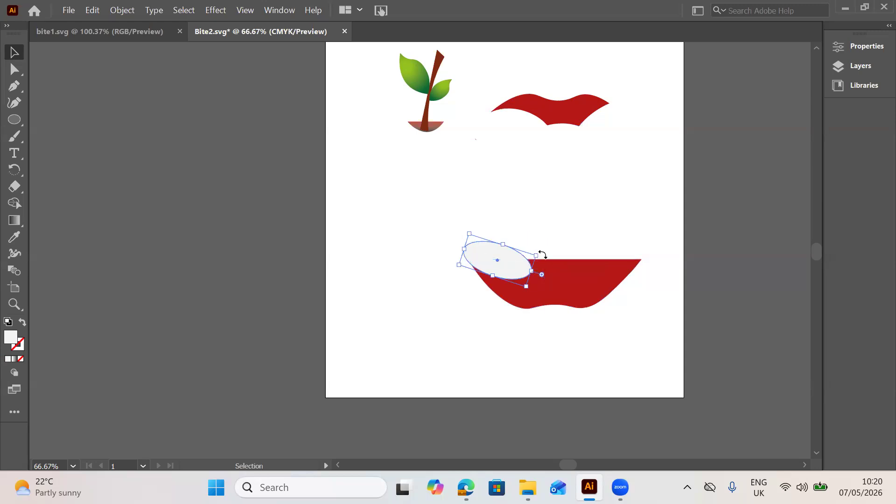
left_click_drag(537, 250, 541, 248)
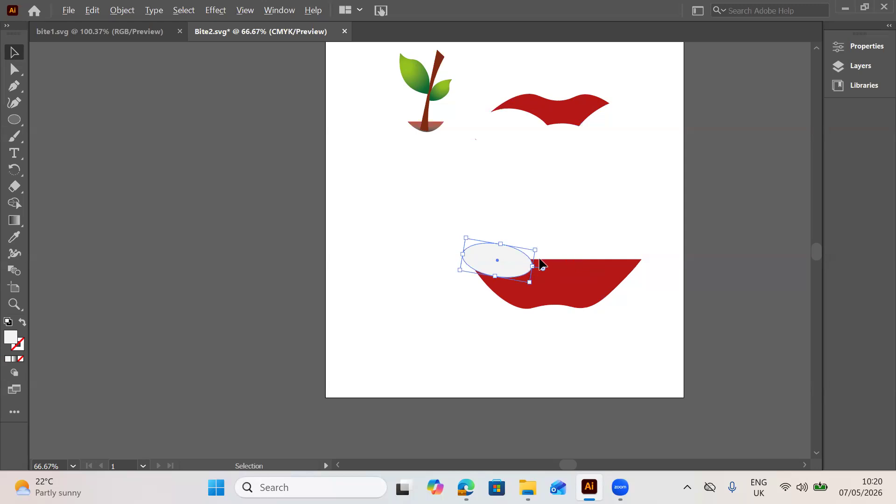
Add a larger copy of the ellipse at the bottom piece's upper right end and a level copy over the middle of its upper edge.
left_click_drag(547, 254, 605, 256)
left_click_drag(539, 252, 564, 252)
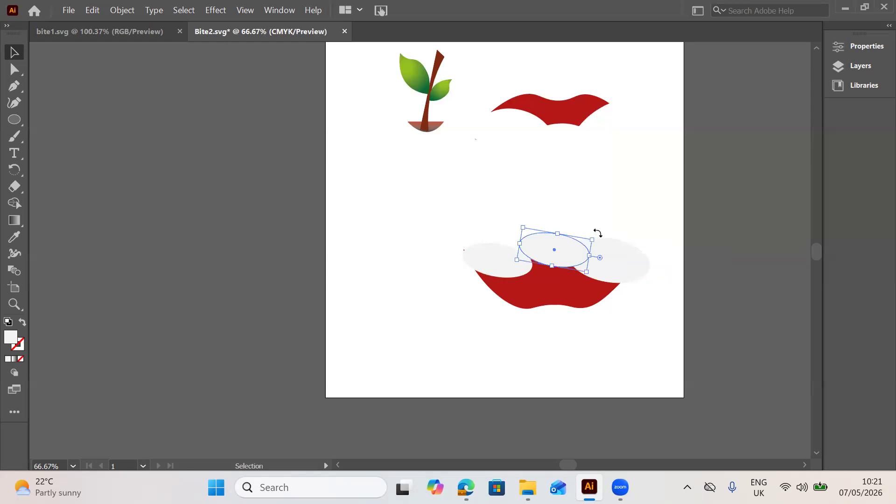
left_click_drag(588, 226, 590, 226)
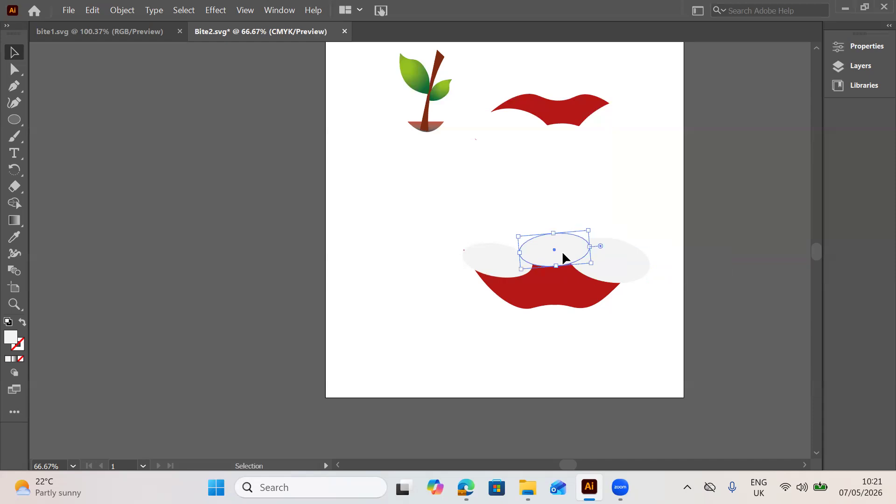
left_click_drag(563, 257, 561, 253)
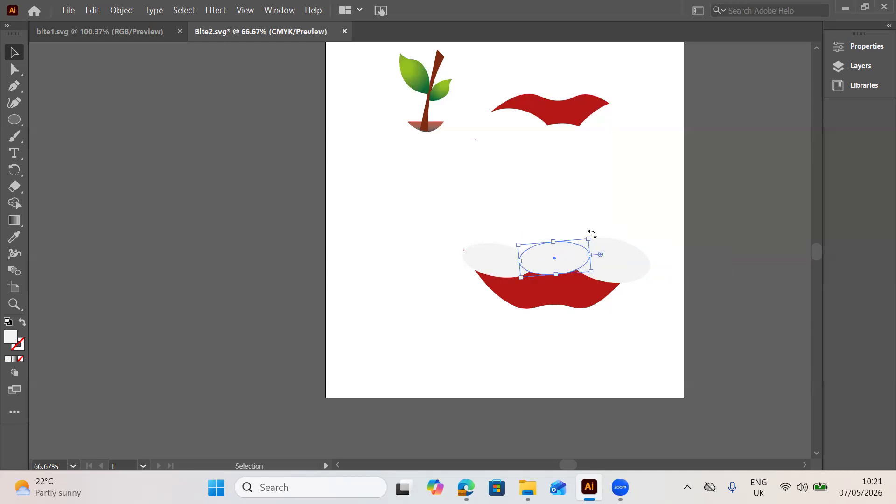
left_click_drag(592, 234, 549, 258)
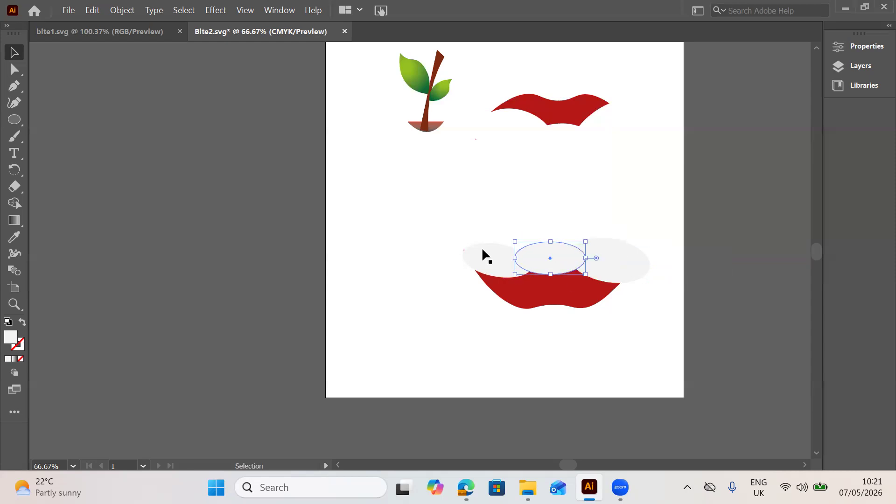
Move the left ellipse outward and widen it, then reduce the right ellipse's tilt and shift it slightly outward over the bottom piece's right end.
left_click(482, 250)
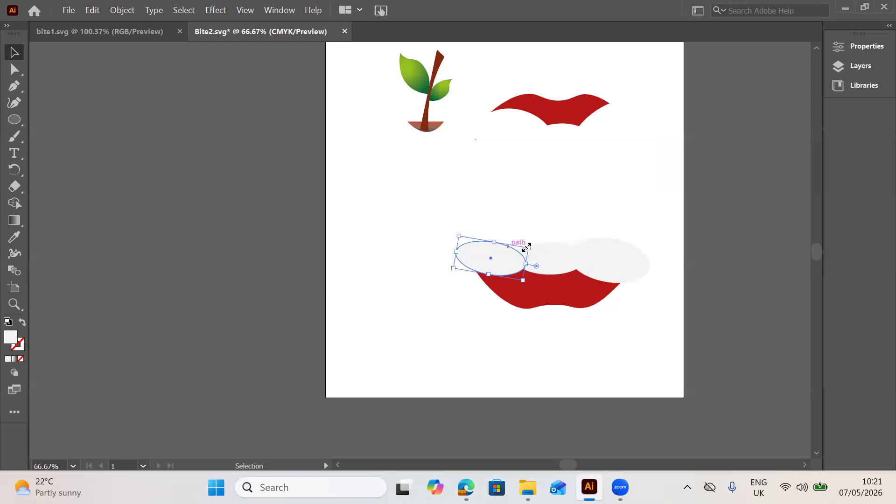
left_click_drag(527, 246, 541, 252)
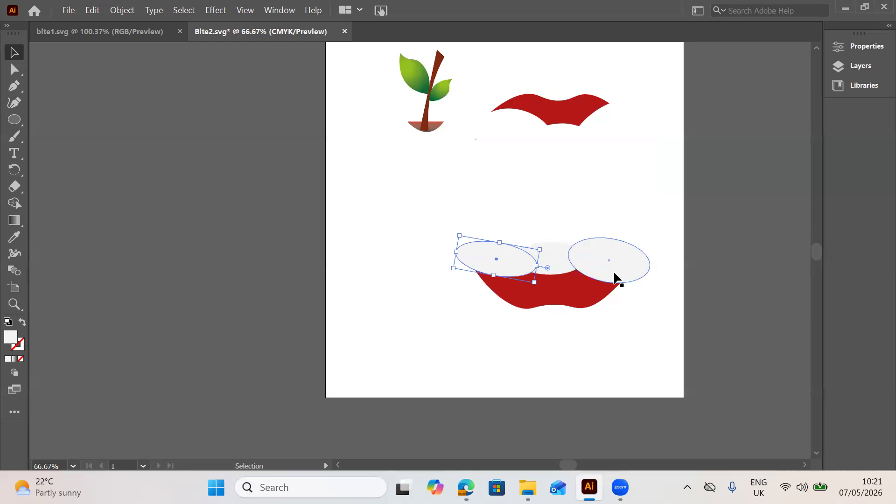
left_click_drag(612, 277, 612, 277)
left_click(630, 299)
left_click(609, 274)
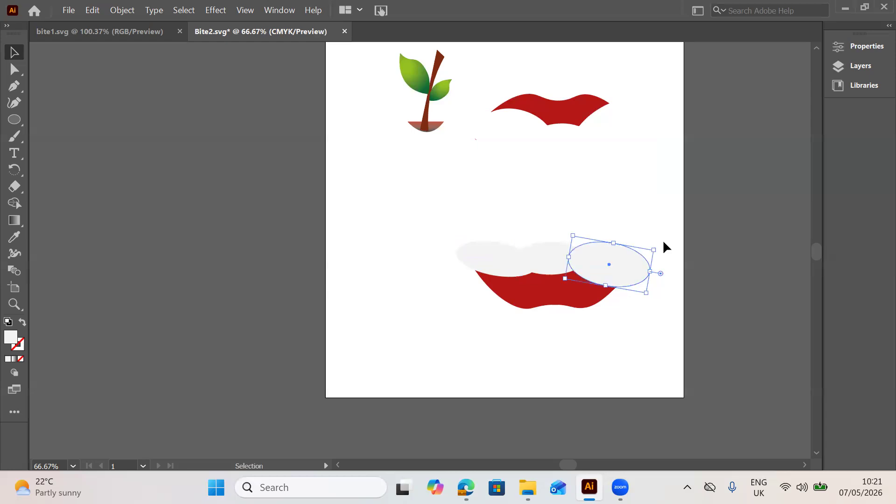
left_click_drag(658, 250, 657, 245)
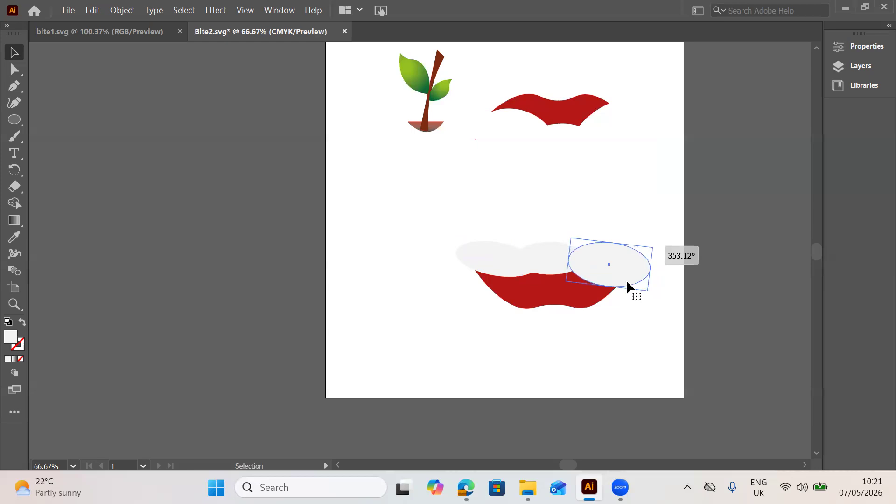
left_click_drag(630, 272, 633, 270)
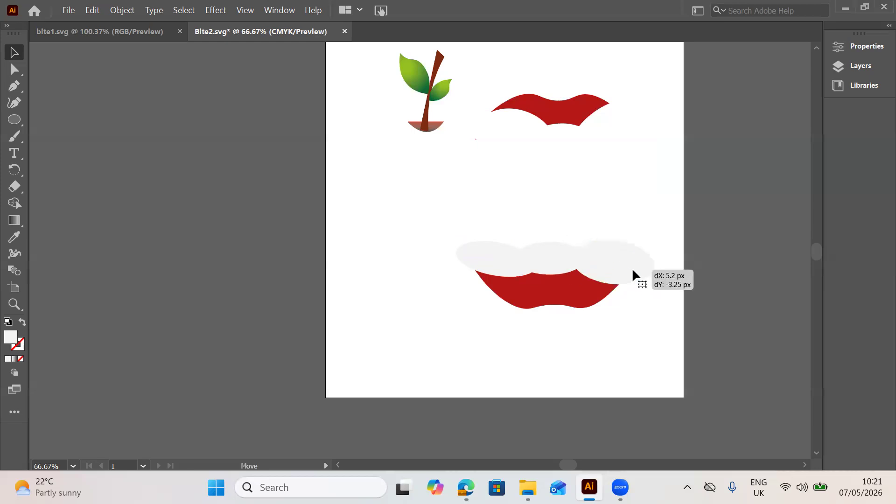
left_click_drag(633, 270, 633, 270)
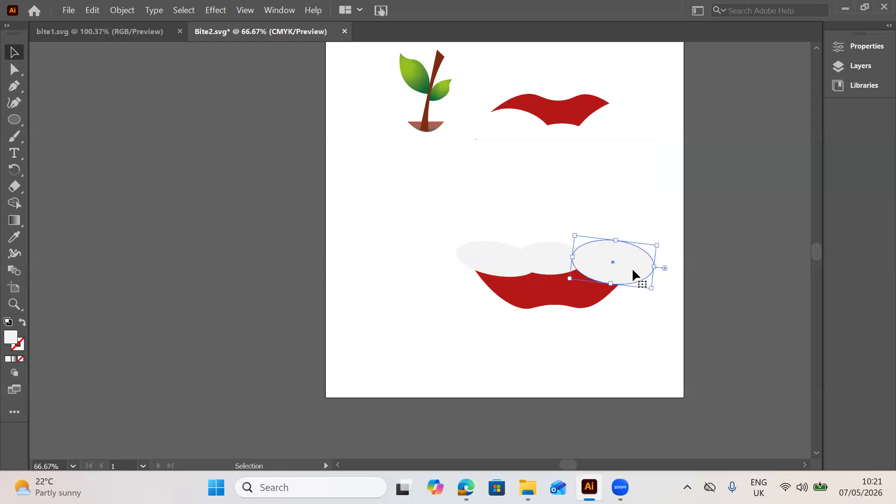
Following the AppleCore.svg reference, duplicate the left off-white ellipse, narrow the copy to nearly circular and place it over the bottom piece's left tip.
left_click(659, 314)
left_click(566, 300)
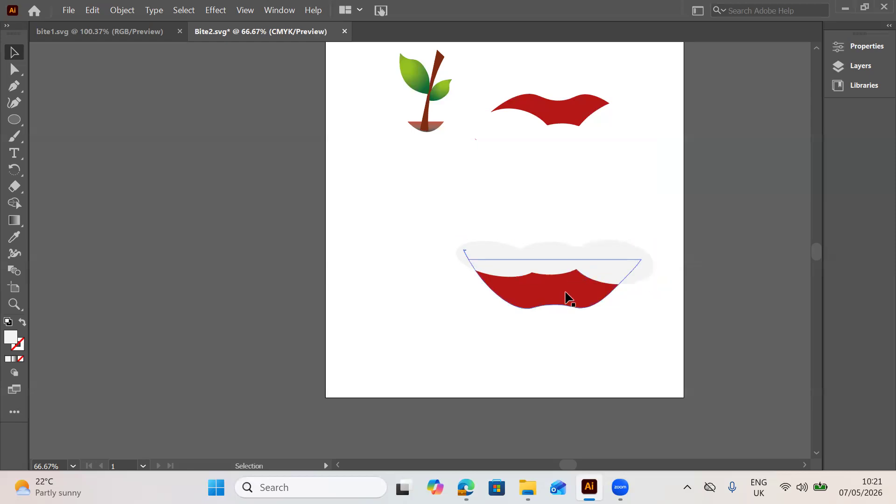
left_click(466, 488)
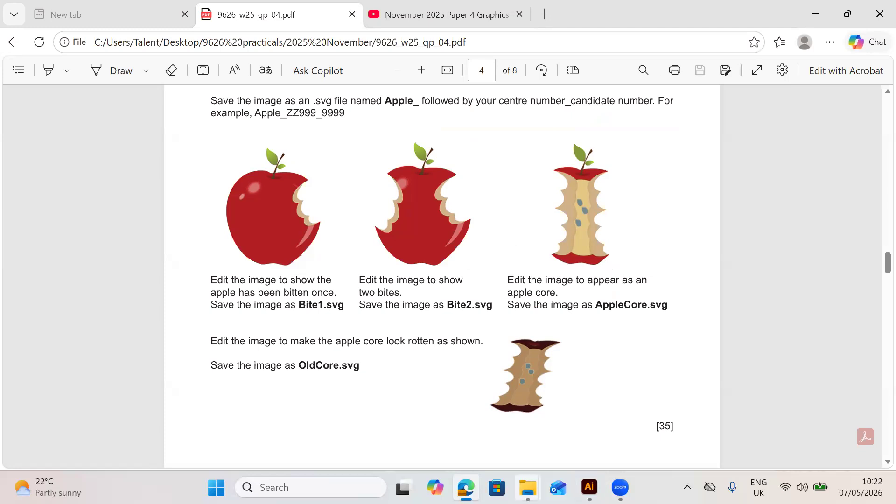
key("alt+Tab")
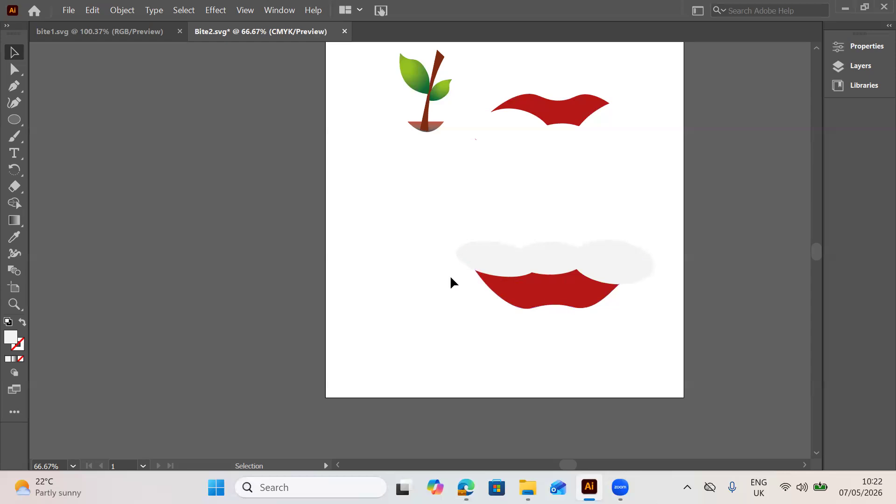
left_click(480, 261)
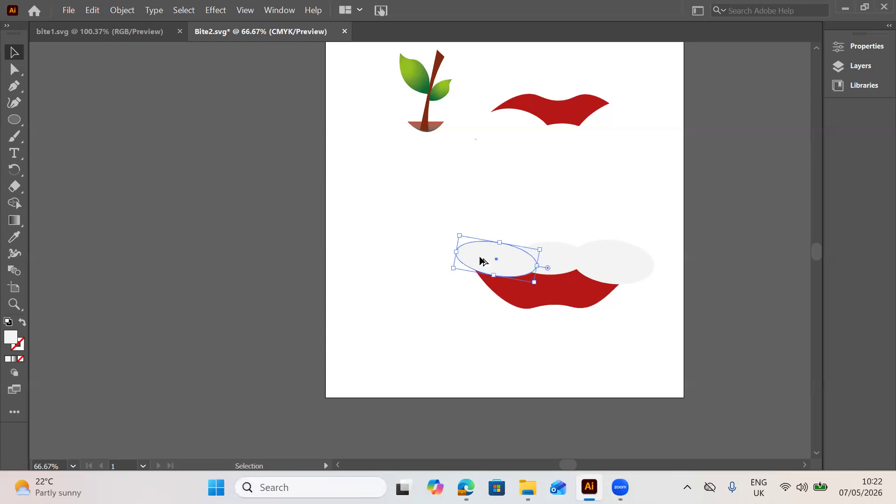
left_click_drag(471, 252, 441, 264)
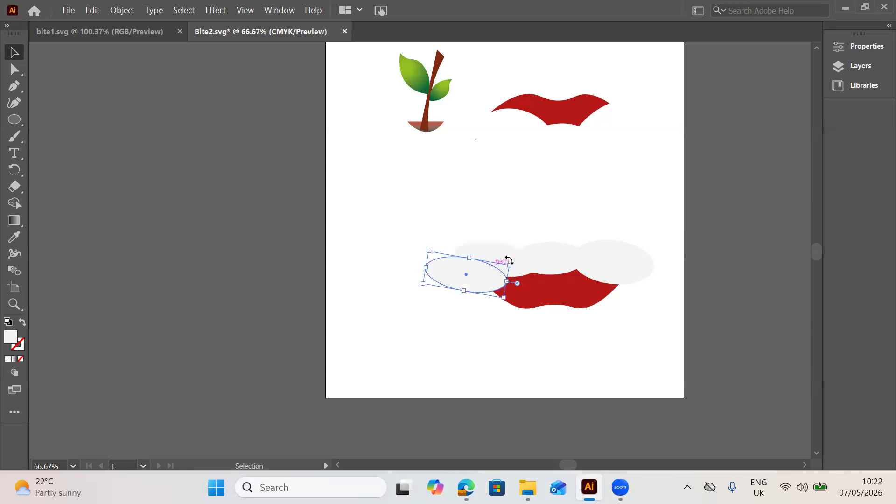
mouse_move(472, 260)
left_mouse_down()
mouse_move(460, 265)
mouse_move(470, 247)
mouse_move(477, 254)
left_mouse_up()
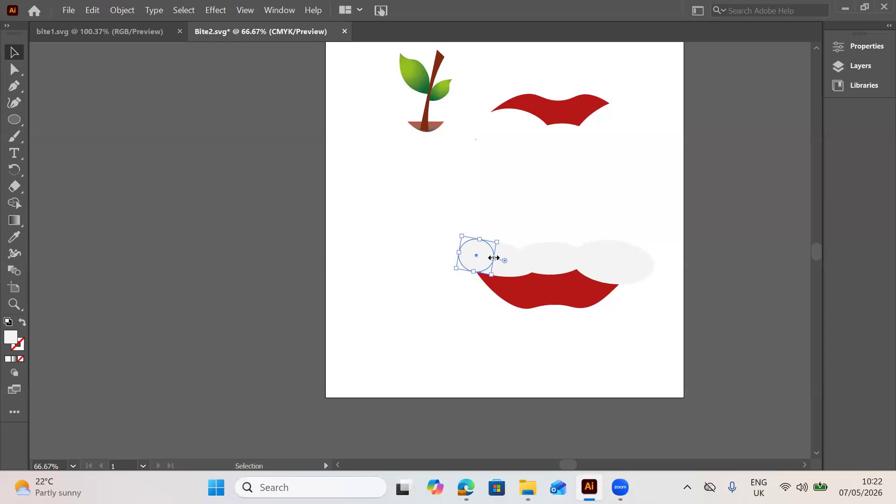
left_click_drag(494, 257, 503, 259)
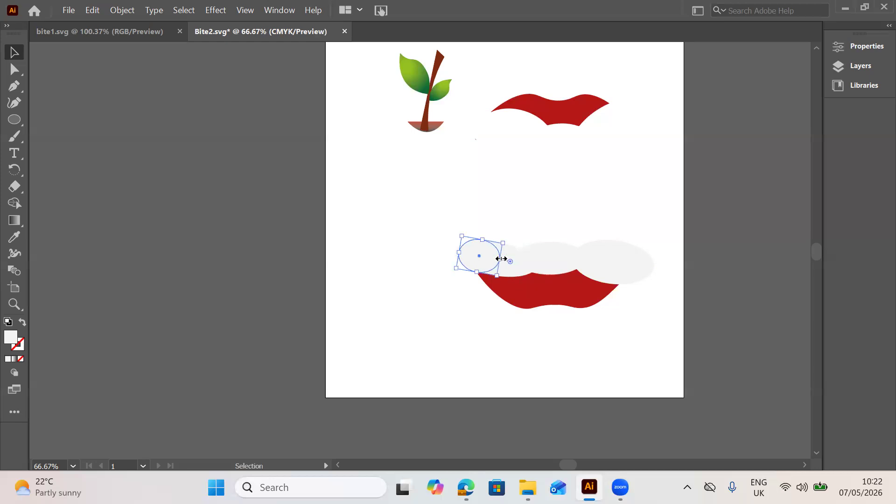
Fine-tune the small ellipse at the left tip and pull in the outer side of the wider left ellipse.
left_click(464, 313)
left_click(466, 267)
left_click_drag(457, 270, 458, 270)
left_click_drag(505, 237, 502, 233)
left_click(517, 240)
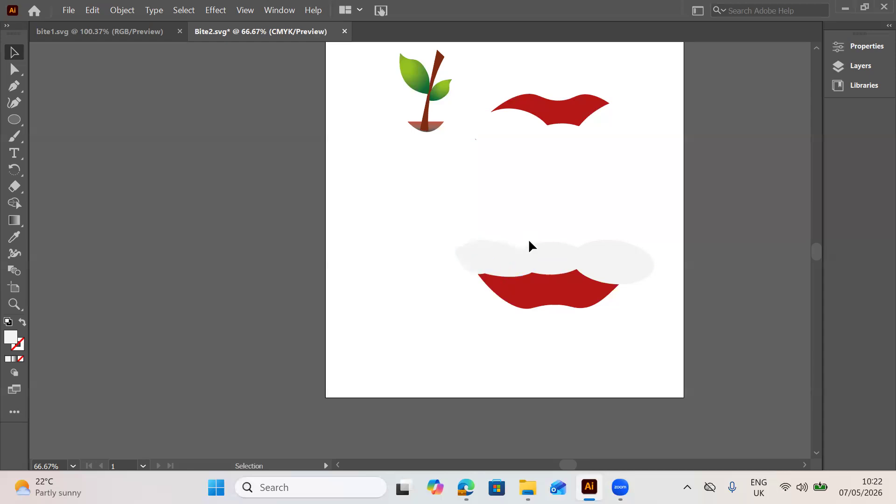
left_click(500, 271)
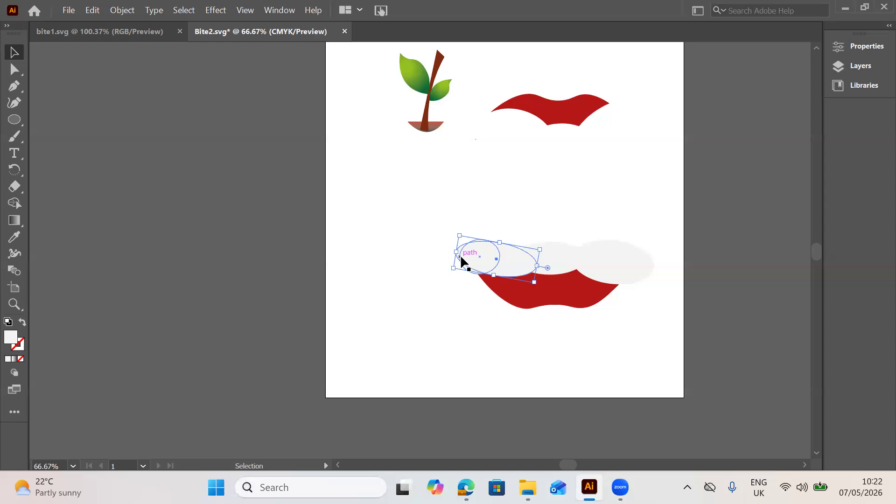
left_click_drag(455, 252, 460, 252)
left_click(487, 281)
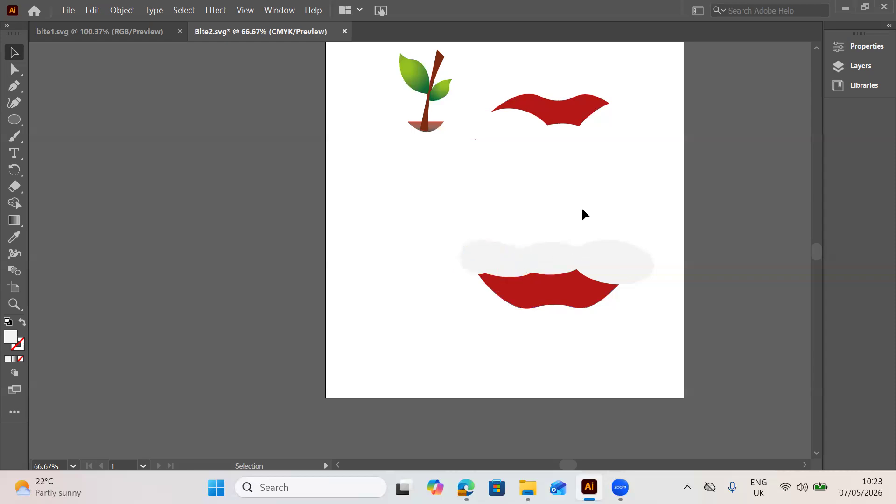
Level the tilted ellipse at the bottom piece's right end and shift the middle ellipse slightly down and to the right.
left_click(620, 264)
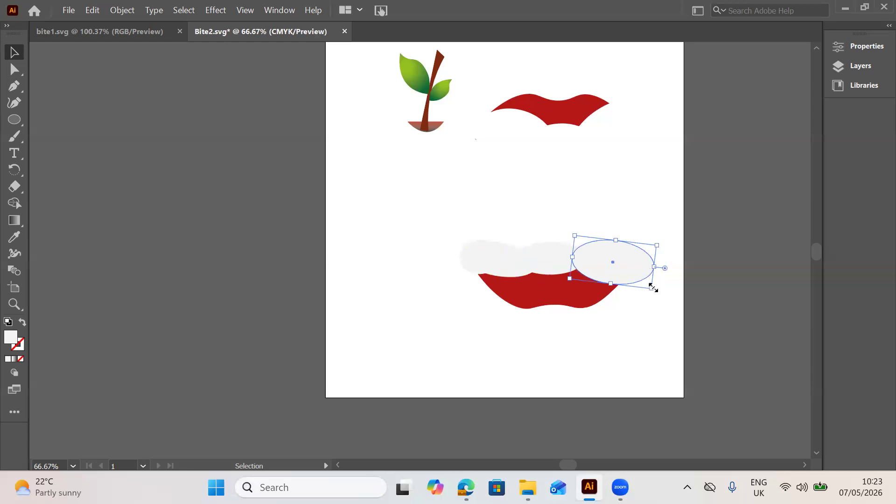
left_click_drag(653, 288, 657, 240)
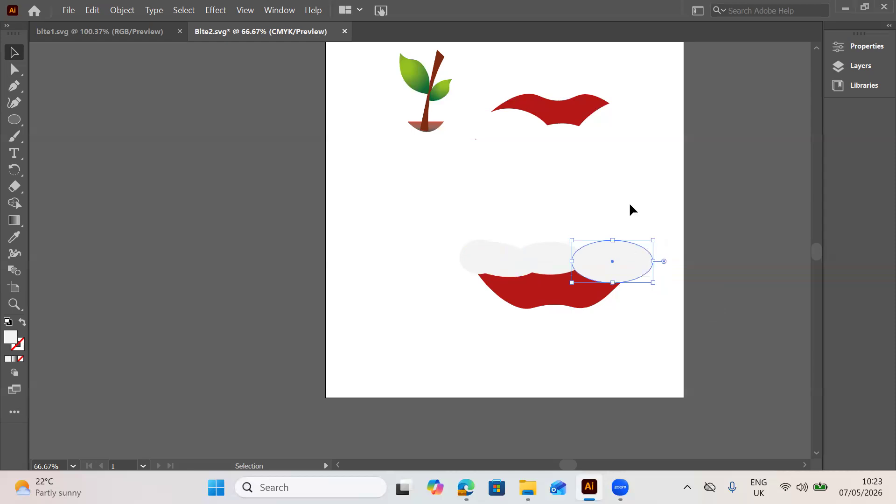
left_click_drag(591, 260, 563, 259)
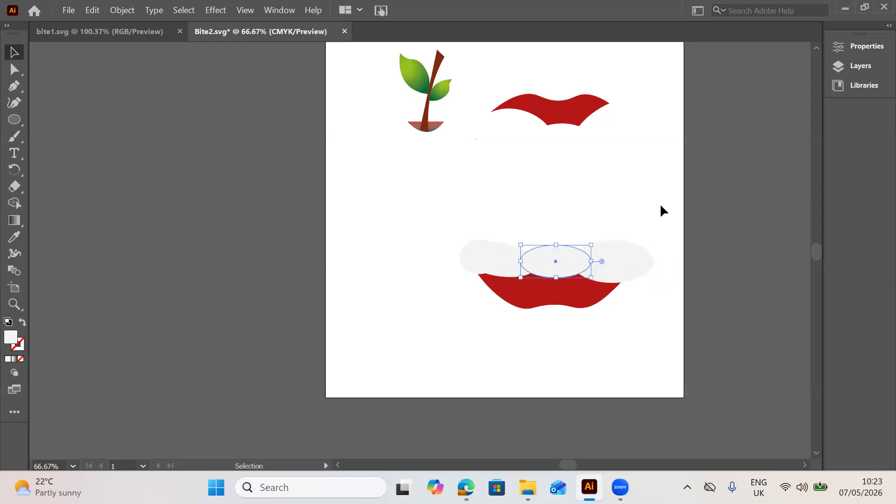
Cut all the off-white ellipses out of the red bottom piece with the Shape Builder, leaving a bitten upper edge.
left_click_drag(438, 220, 650, 299)
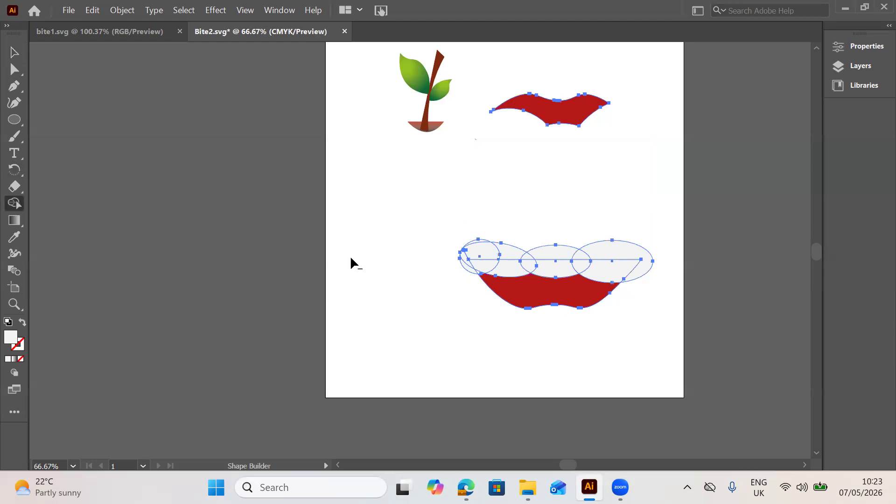
mouse_move(351, 257)
left_mouse_down()
mouse_move(616, 259)
mouse_move(488, 268)
mouse_move(484, 240)
mouse_move(480, 274)
left_mouse_up()
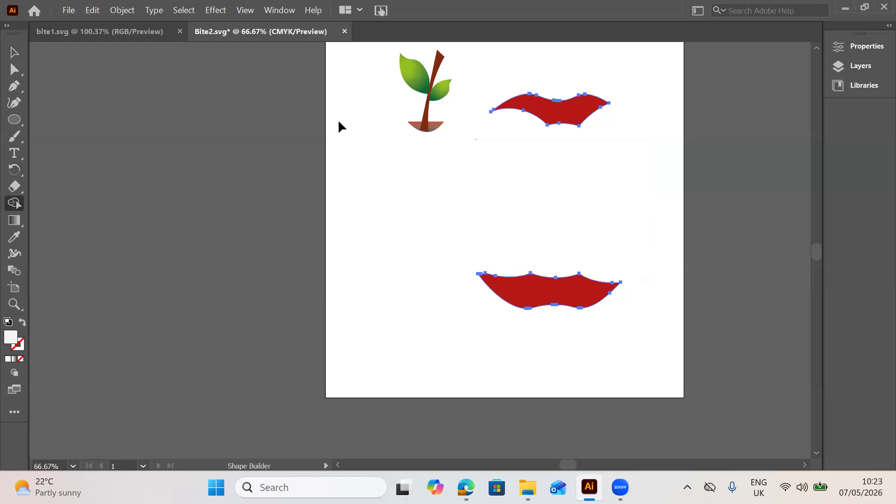
key("v")
left_click(624, 238)
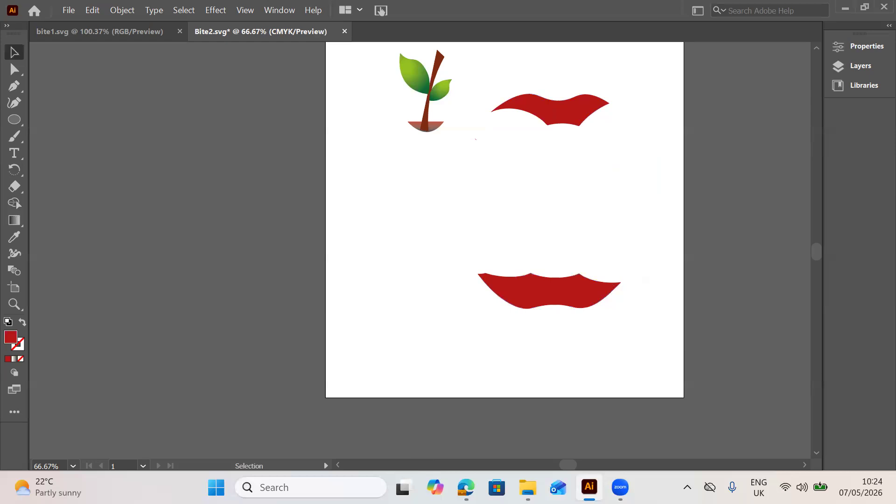
After checking the AppleCore.svg reference, draw a rectangle about 166 by 261 px spanning from the red top piece to the bottom piece.
key("alt+Tab")
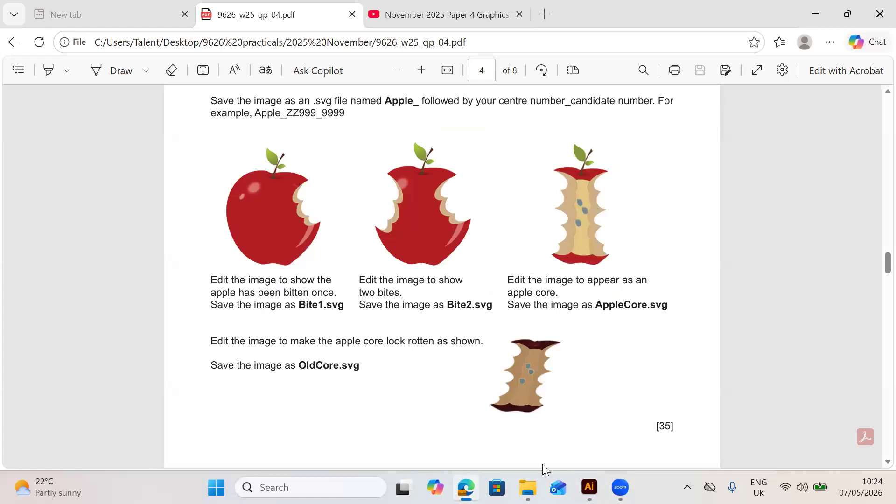
mouse_move(465, 487)
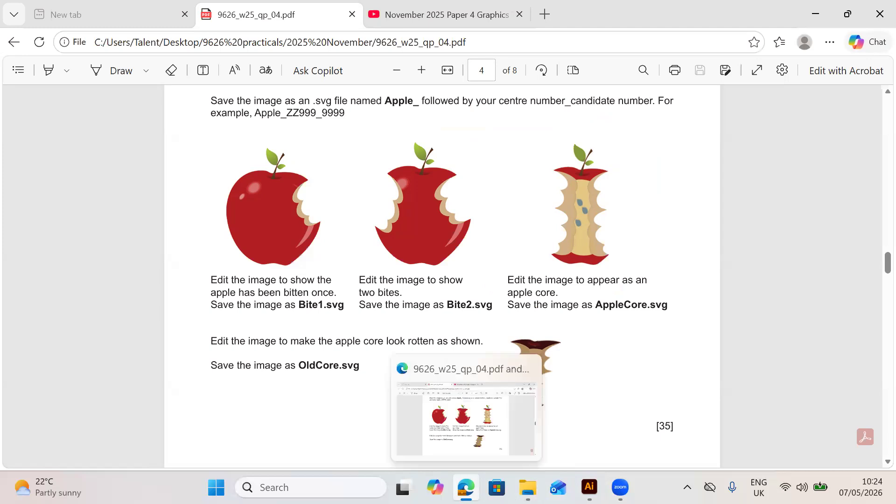
mouse_move(589, 487)
left_click(590, 417)
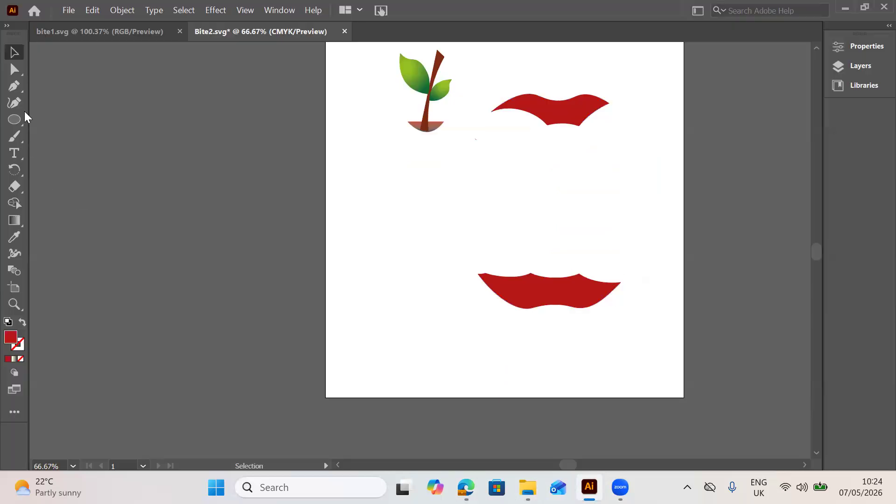
left_click(23, 124)
left_click(61, 120)
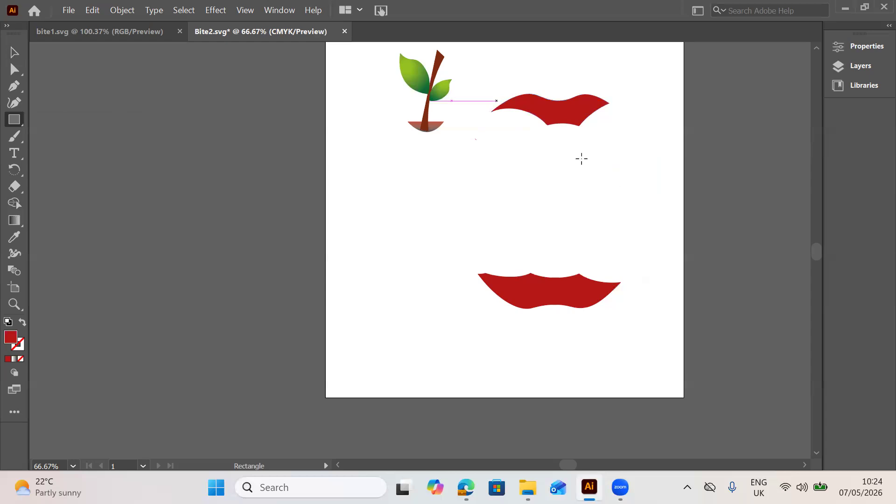
left_click_drag(497, 100, 606, 256)
left_click_drag(605, 321, 615, 288)
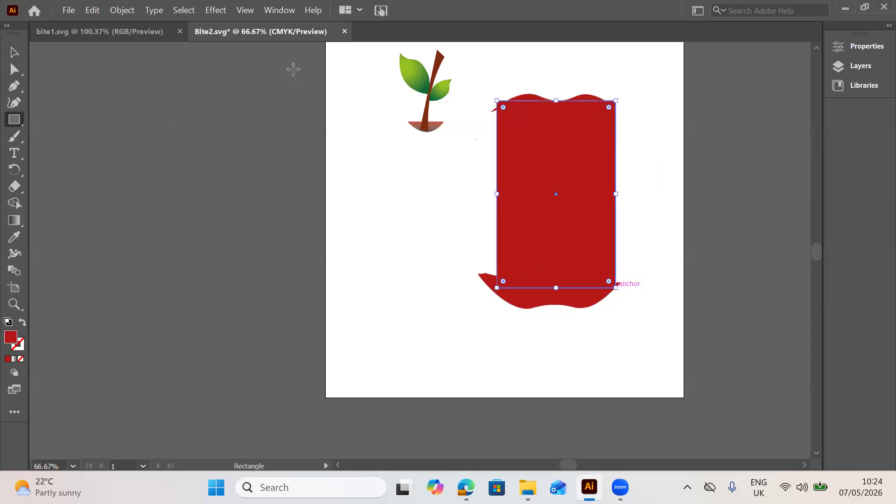
Fill the rectangle with the dark yellow BF9D0C.
double_click(13, 340)
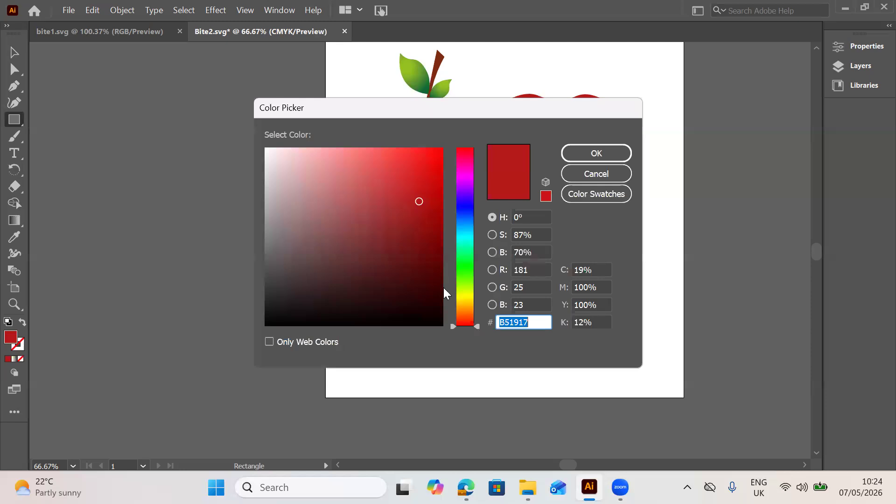
left_click(460, 295)
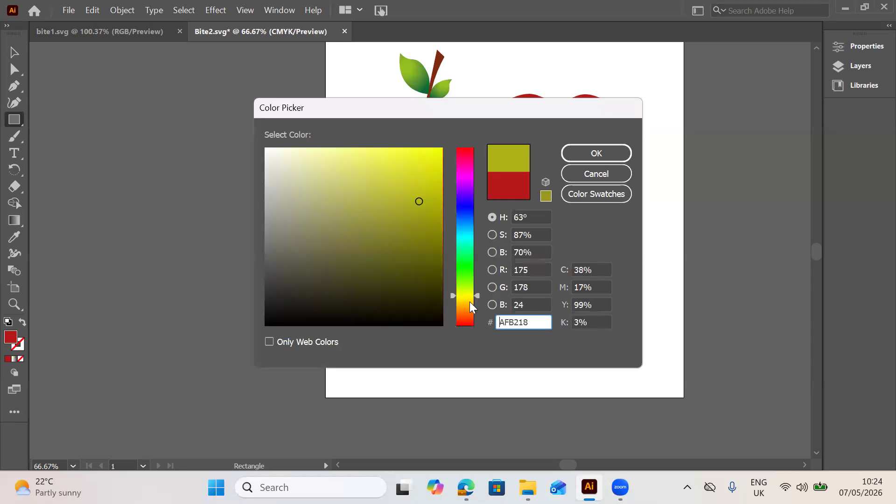
left_click(469, 302)
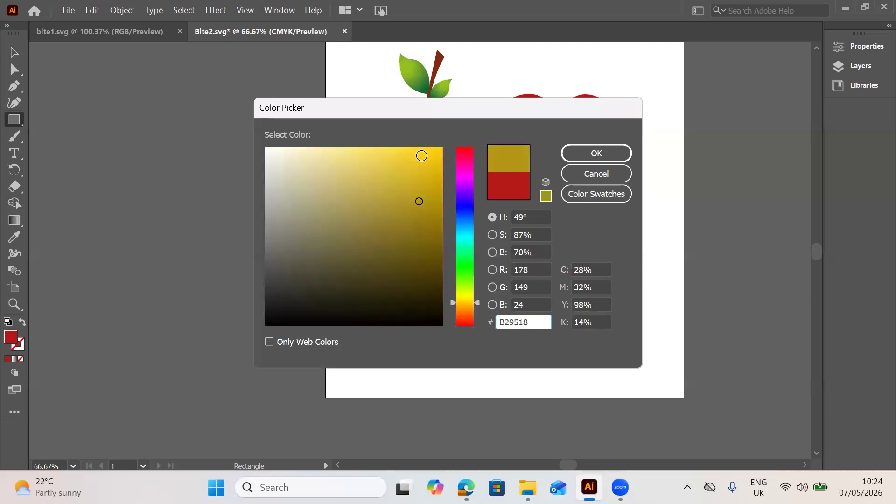
left_click(422, 155)
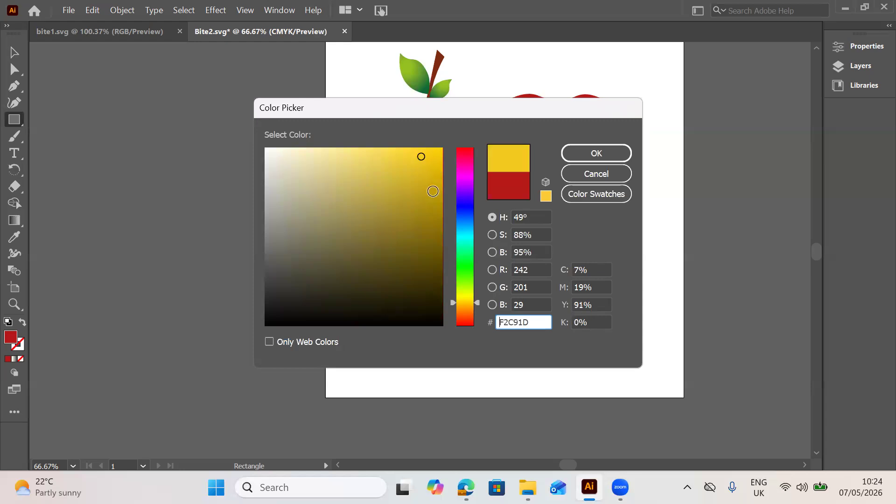
left_click(432, 191)
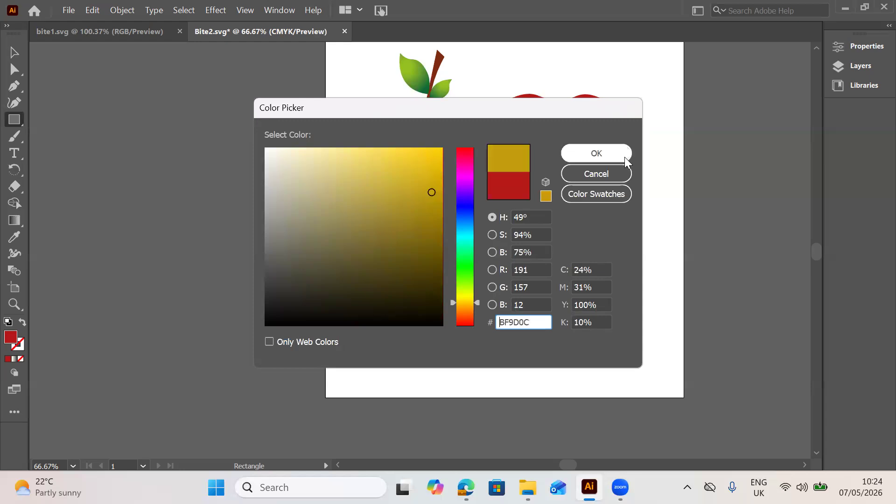
left_click(624, 156)
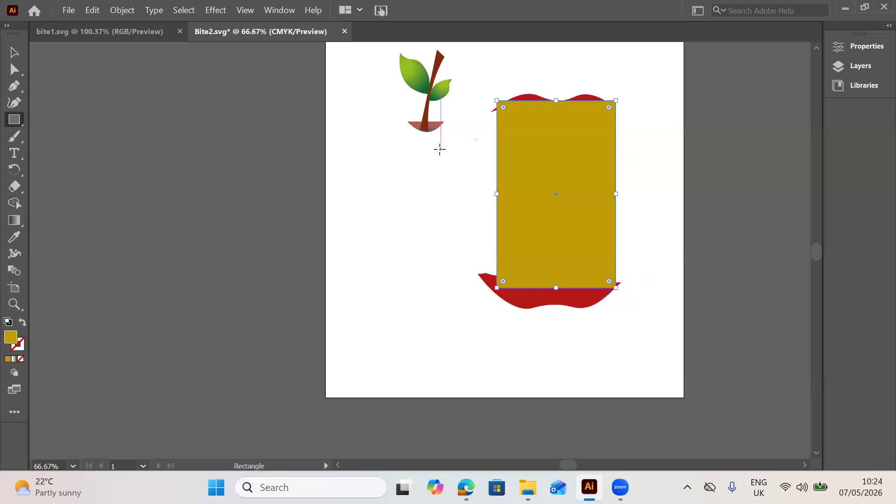
left_click(456, 147)
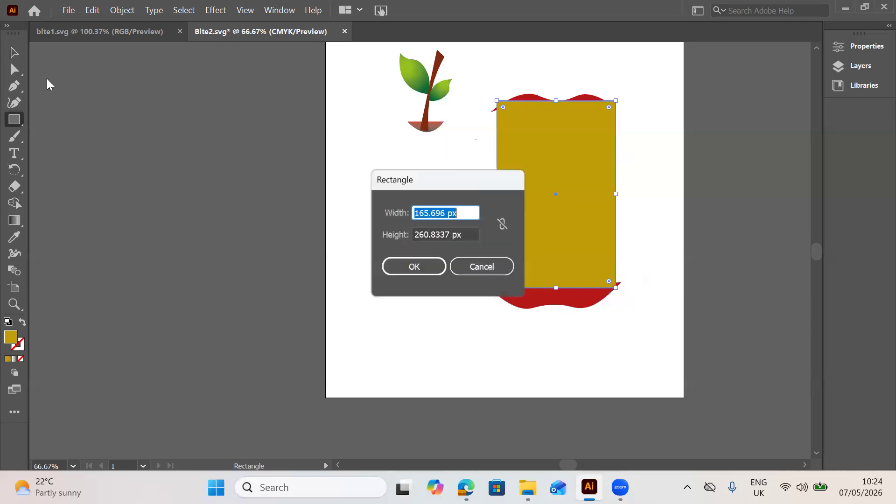
left_click(492, 265)
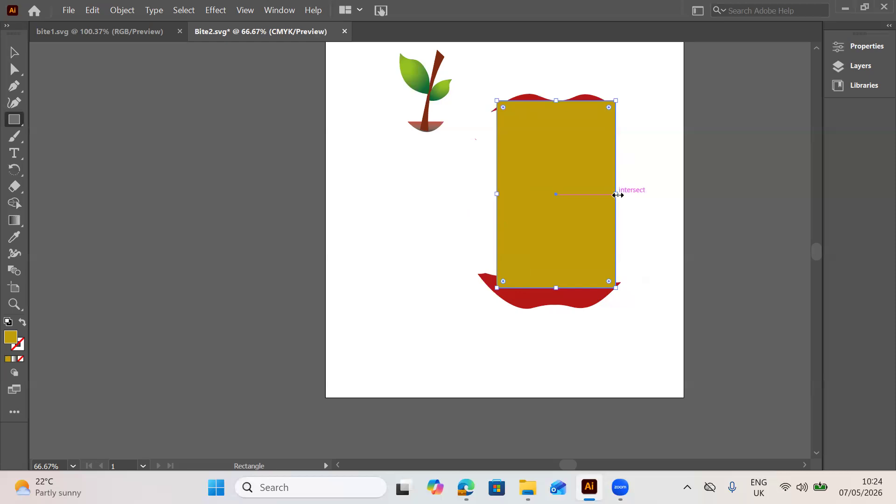
Narrow the yellow rectangle to half its width and move it to the blank area below the stem and leaves.
left_click_drag(616, 196, 555, 195)
left_click(14, 53)
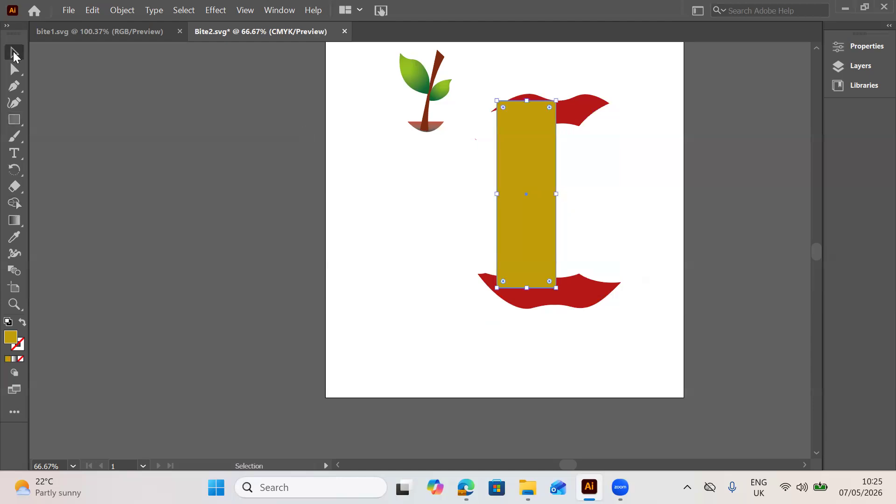
left_click_drag(509, 119, 519, 121)
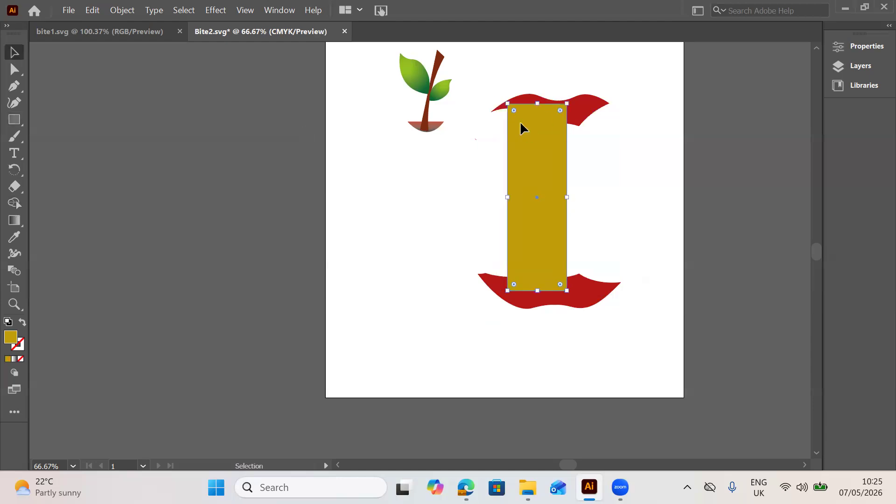
left_click_drag(417, 183, 388, 183)
left_click(380, 126)
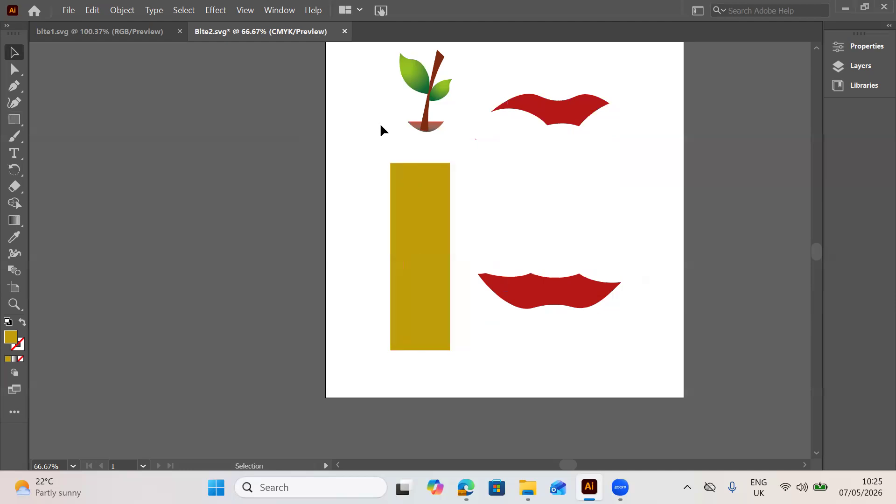
Draw a small ellipse overlapping the upper part of the yellow rectangle's left edge.
left_click(24, 123)
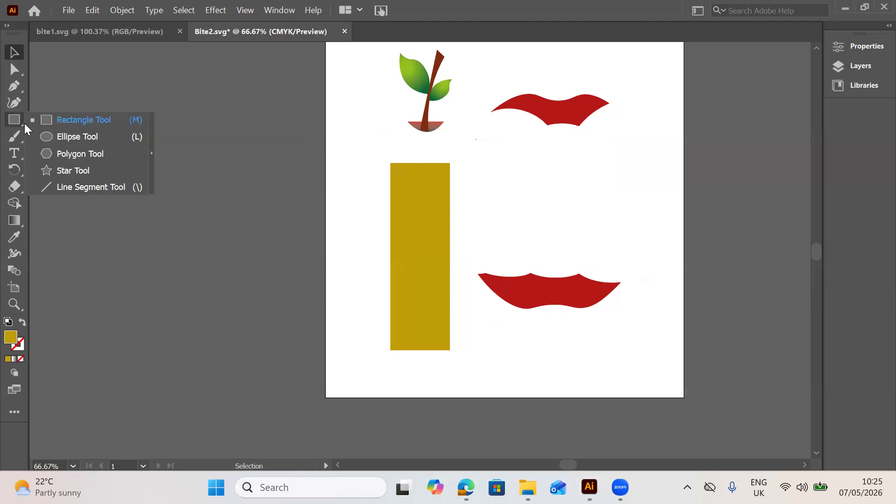
left_click(60, 140)
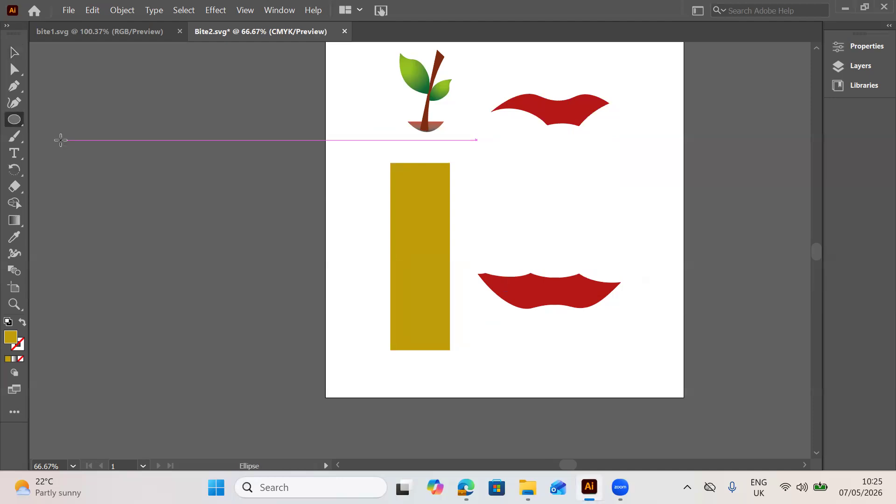
left_click_drag(367, 169, 407, 200)
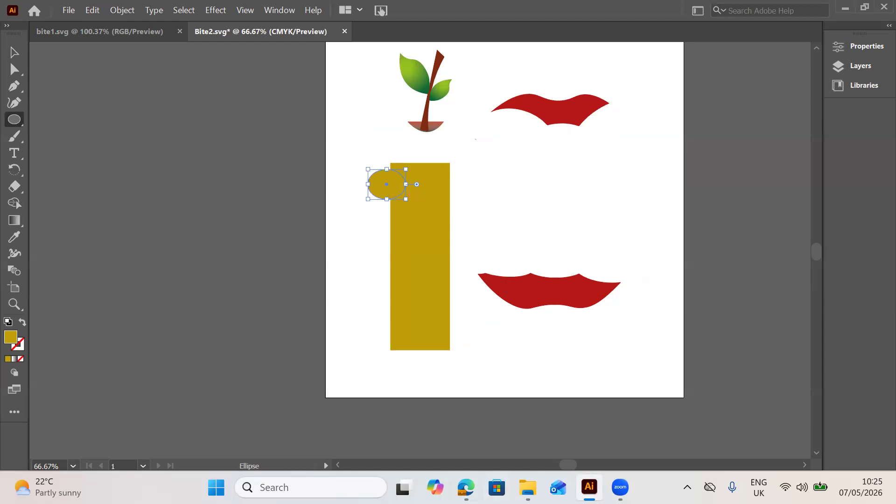
After checking the AppleCore.svg reference picture, fill the small ellipse on the yellow rectangle with light grey F2F2F2.
left_click(466, 487)
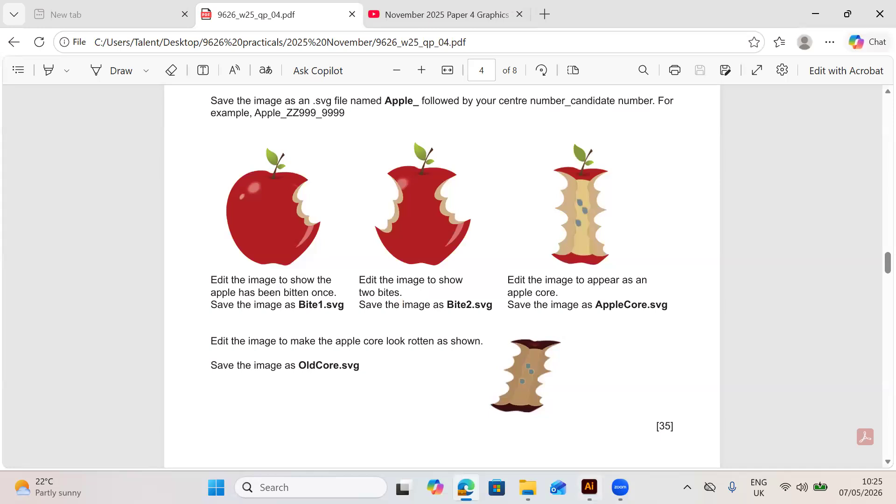
left_click(588, 487)
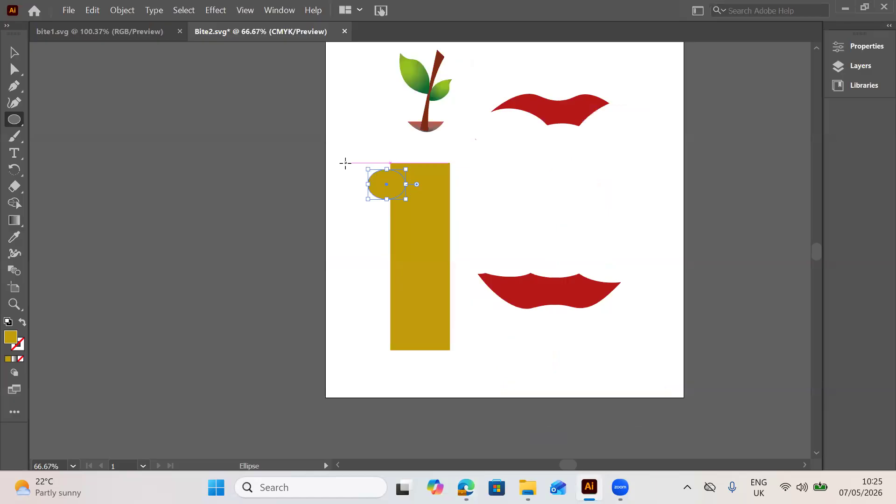
double_click(10, 337)
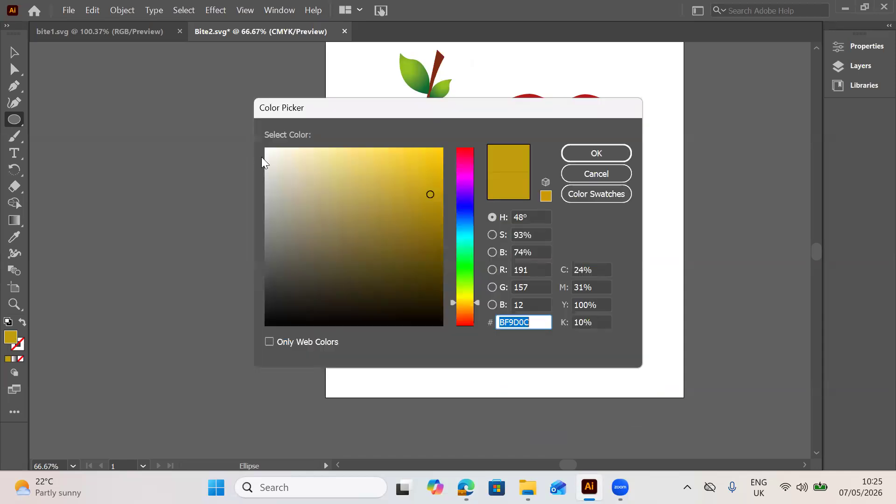
left_click(266, 155)
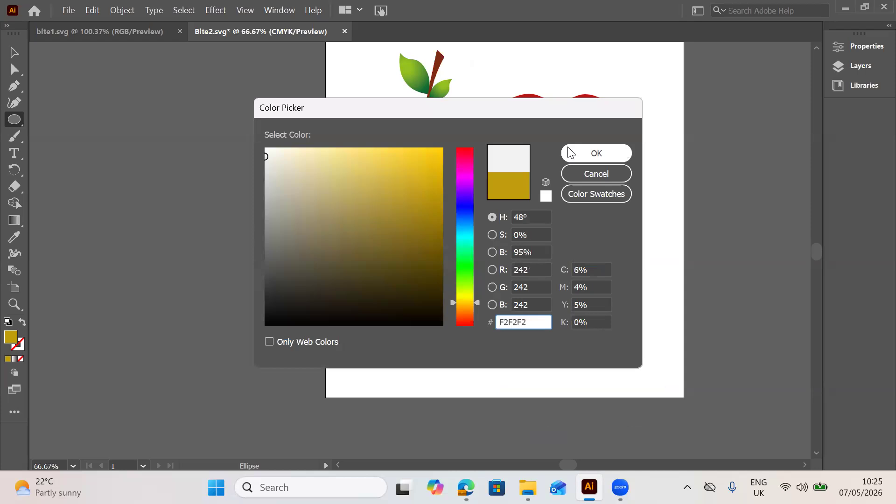
key("Escape")
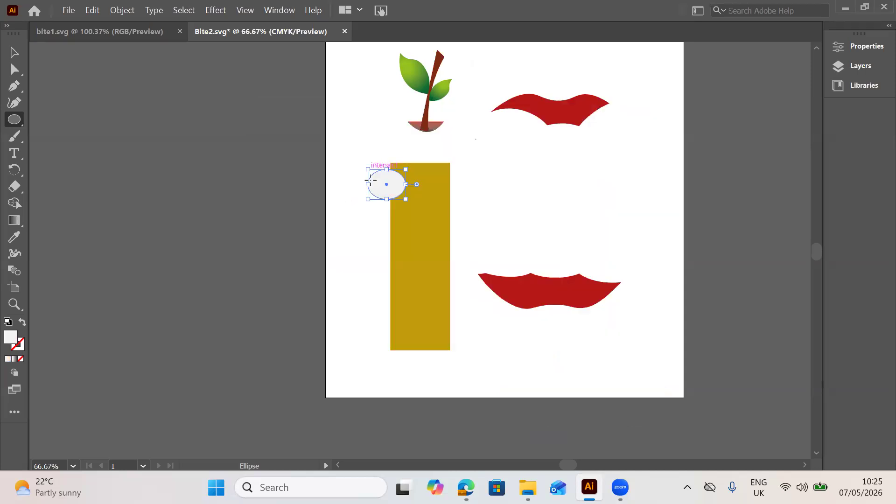
Widen and tilt the grey ellipse, and place copies down the rectangle's left edge for seven irregular bites.
left_click_drag(371, 185, 353, 152)
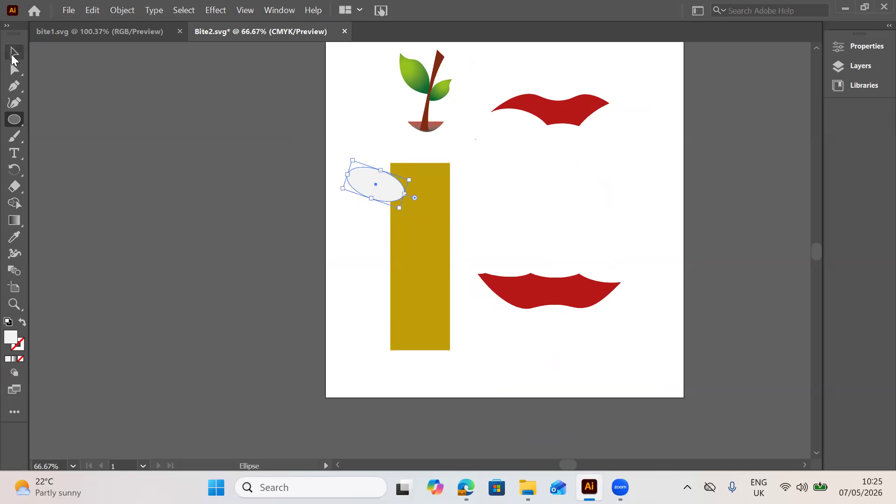
key("v")
left_click_drag(394, 181, 356, 213)
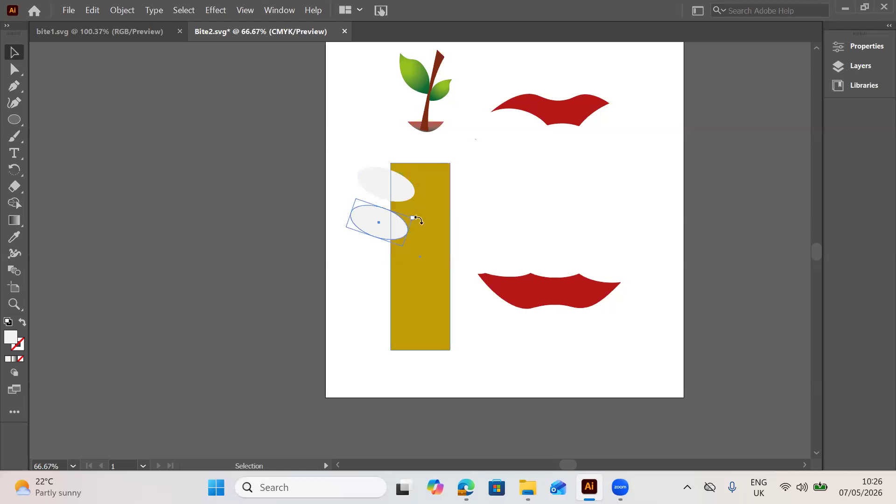
left_click_drag(414, 213, 395, 261)
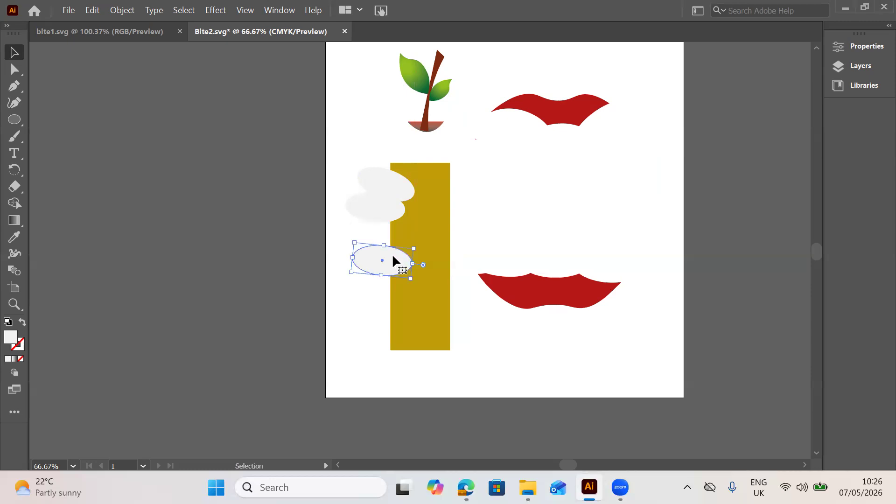
key("ctrl+z")
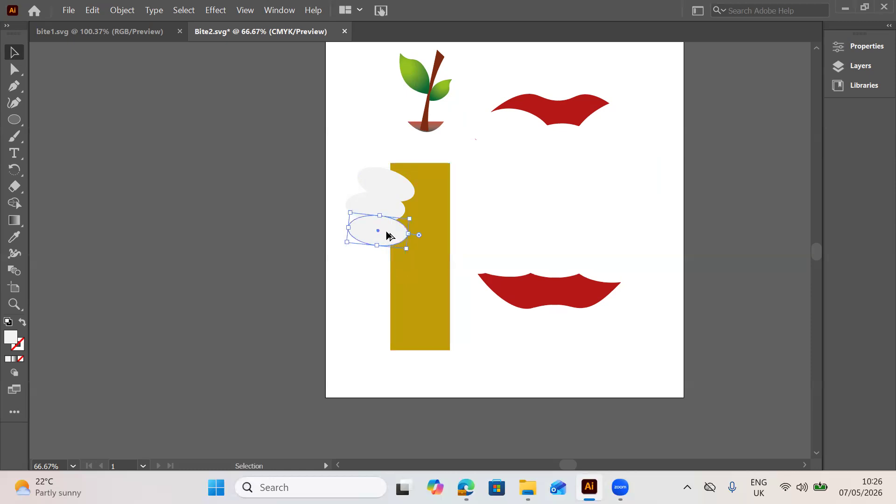
left_click_drag(387, 235, 378, 299)
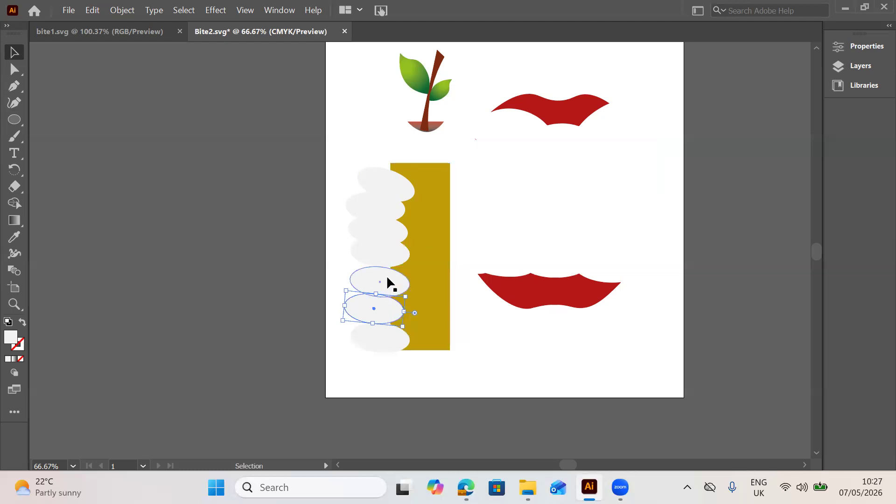
left_click(387, 276)
left_click(387, 280)
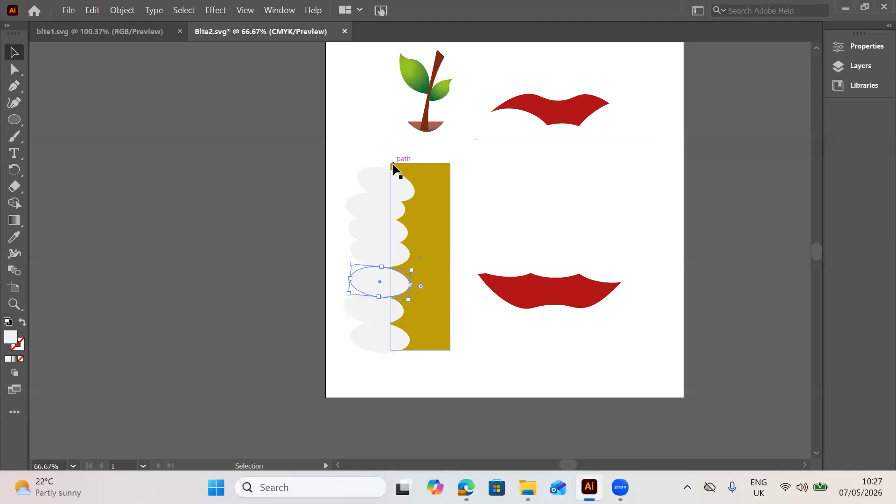
Extend the yellow rectangle's left side outward beneath the ellipses, making it about 94 px wide.
left_click(393, 166)
left_click_drag(390, 163, 380, 163)
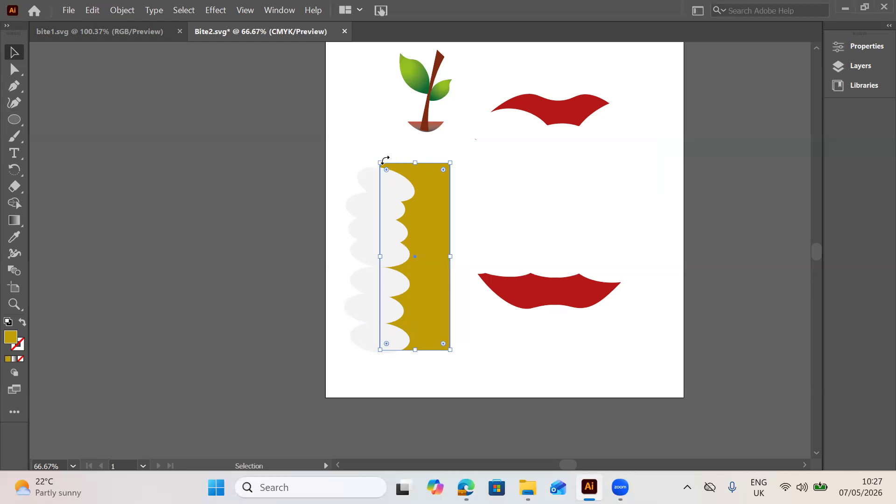
left_click_drag(382, 162, 382, 163)
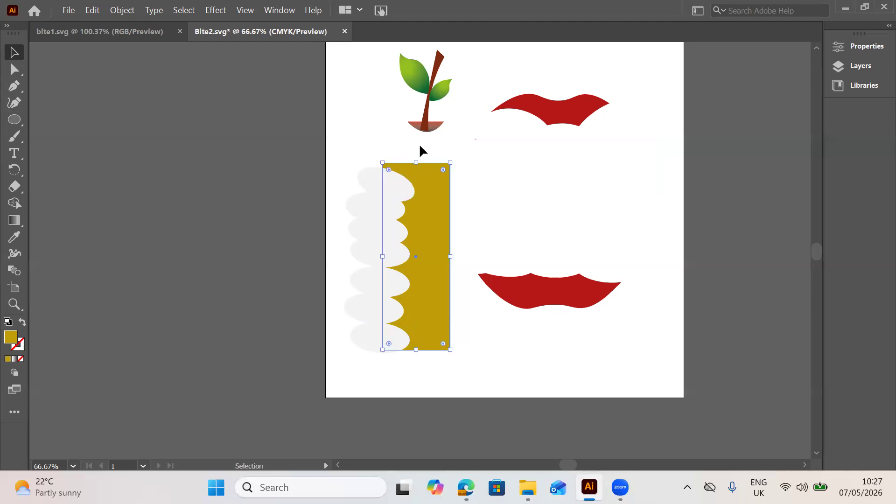
left_click(382, 145)
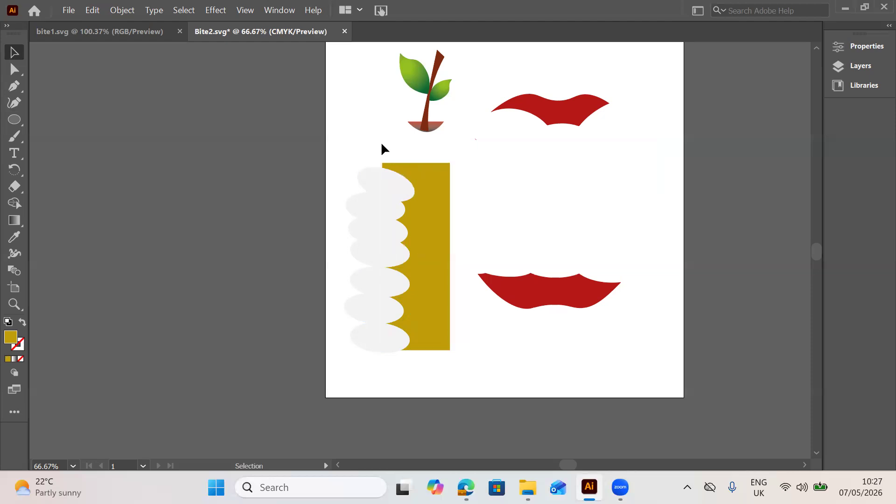
Subtract the seven ellipses from the yellow rectangle with Minus Front and move the bitten shape to the artboard's left edge.
left_click_drag(414, 328, 427, 354)
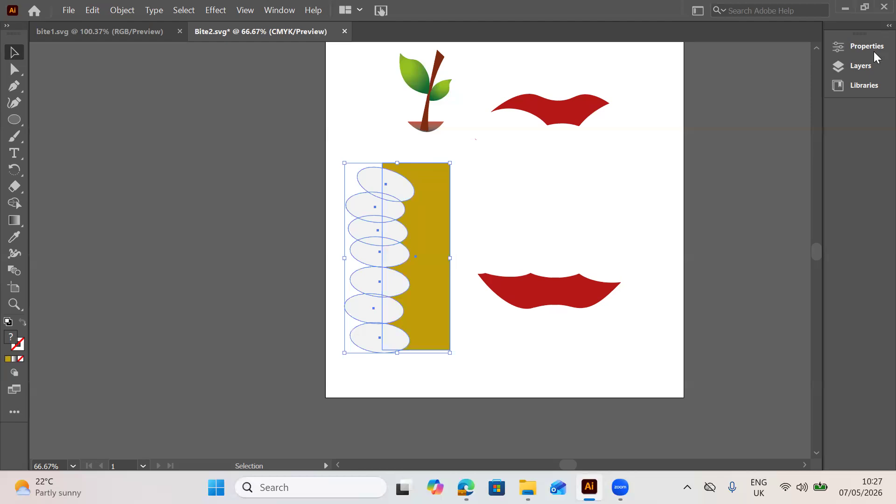
left_click(861, 48)
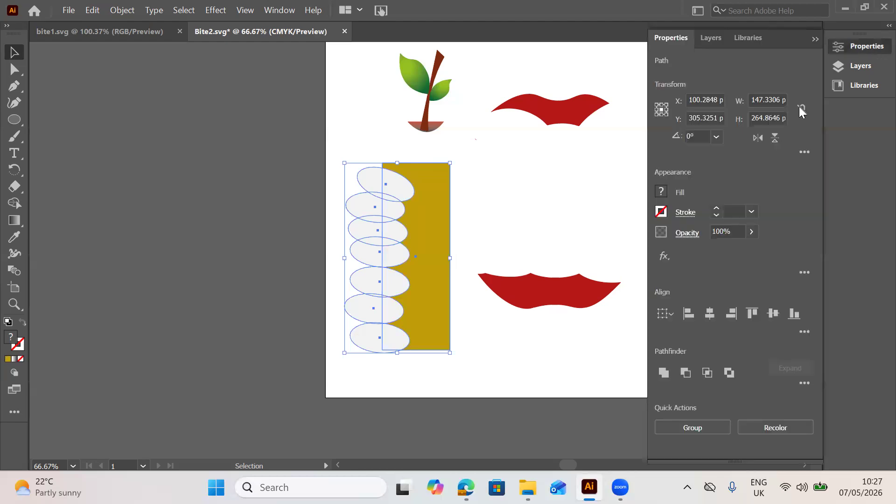
left_click(686, 373)
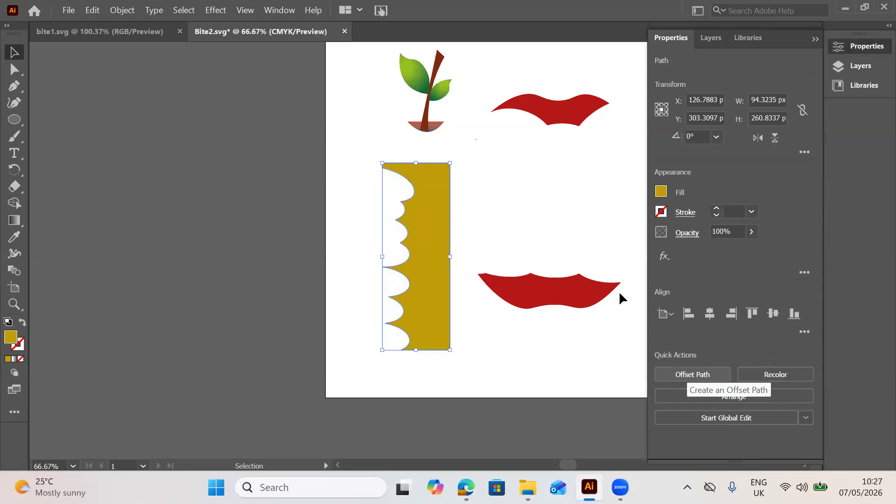
left_click(370, 213)
left_click_drag(401, 219, 369, 233)
Try to create a vertical-axis reflected copy of the bitten yellow shape and separate the two pieces.
right_click(368, 231)
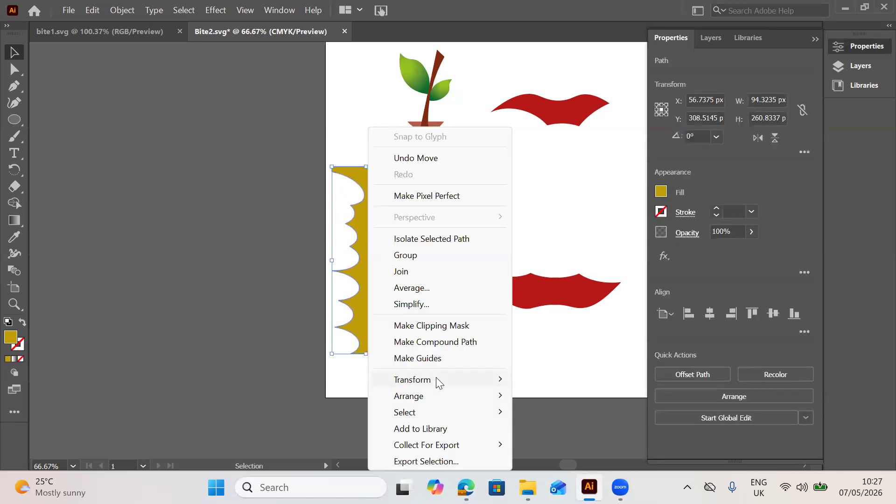
mouse_move(436, 379)
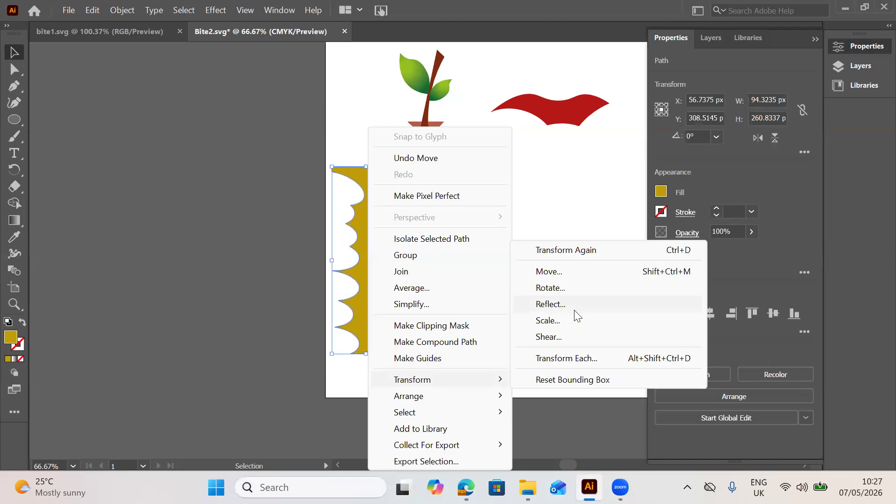
left_click(573, 307)
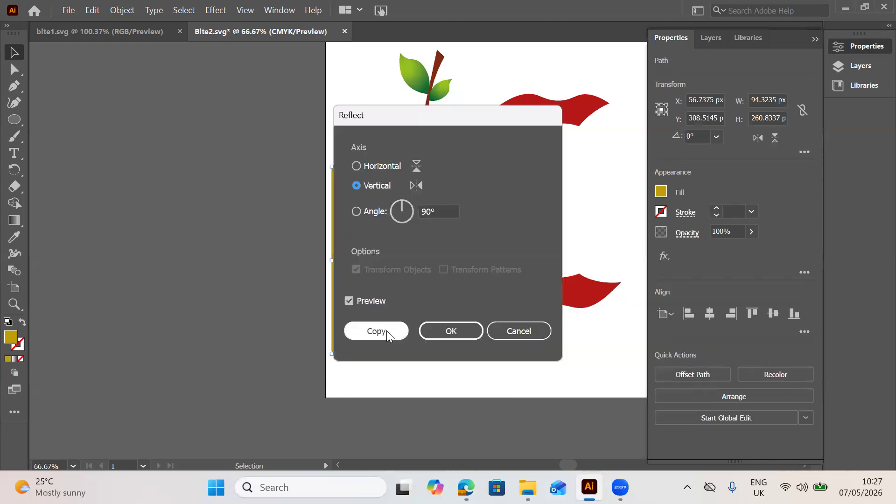
left_click(376, 331)
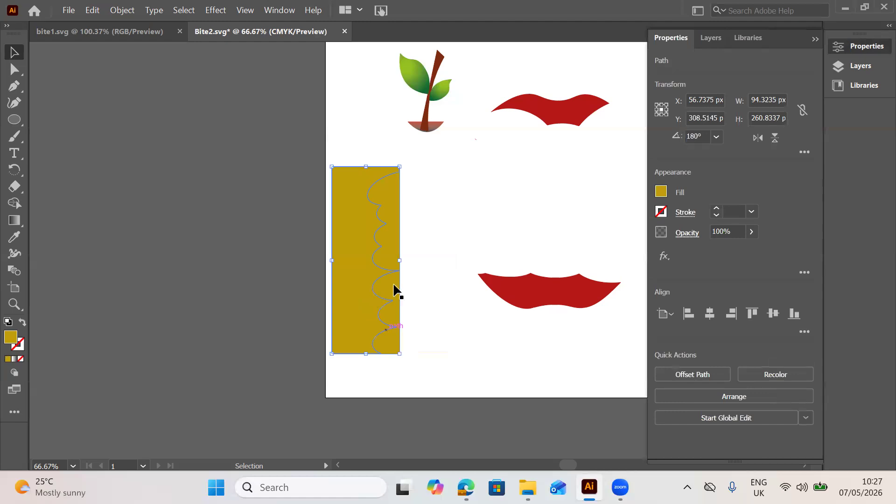
left_click_drag(393, 285, 446, 297)
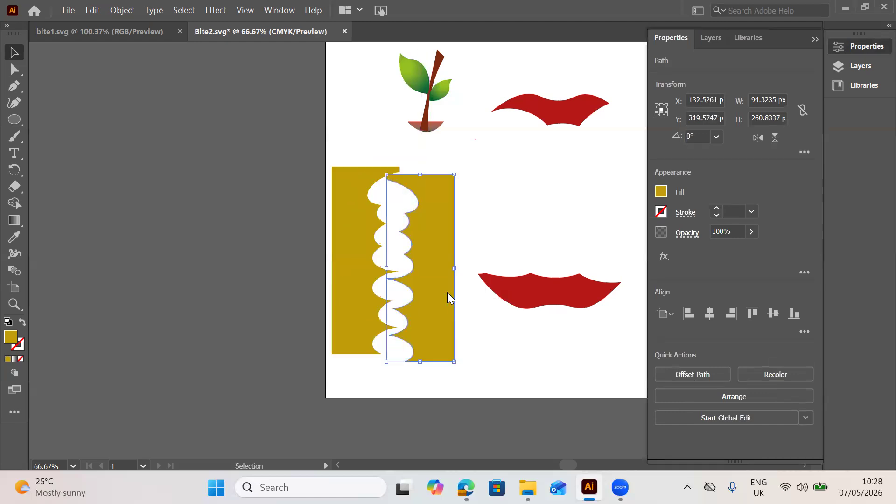
right_click(447, 292)
mouse_move(512, 378)
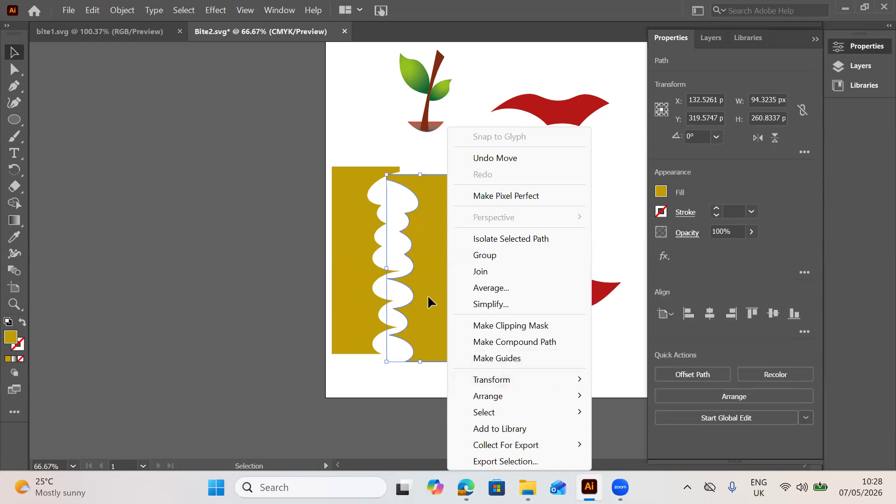
left_click_drag(418, 279, 429, 286)
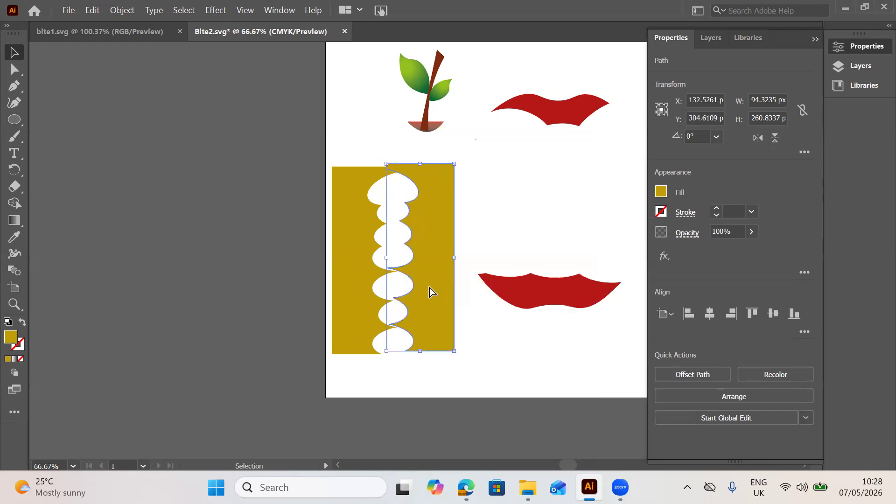
key("ctrl+z")
key("v")
left_click_drag(428, 284, 381, 276)
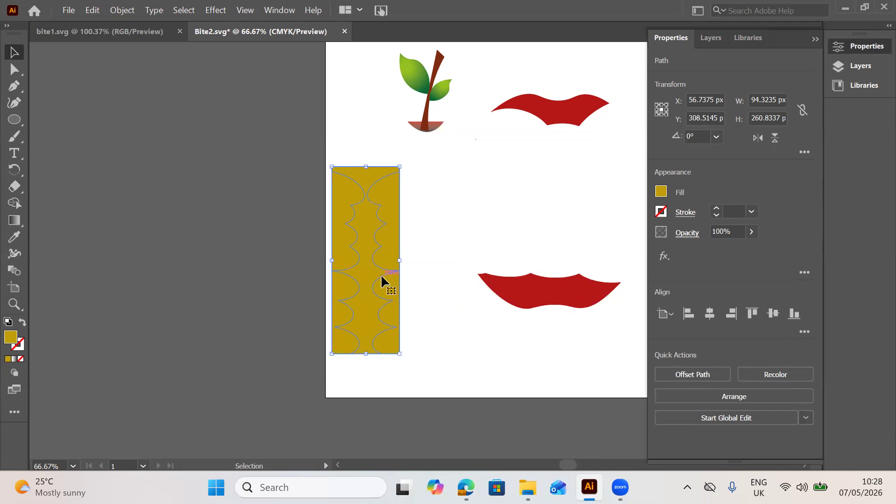
Reflect a copy of the bitten yellow shape about the vertical axis.
right_click(381, 276)
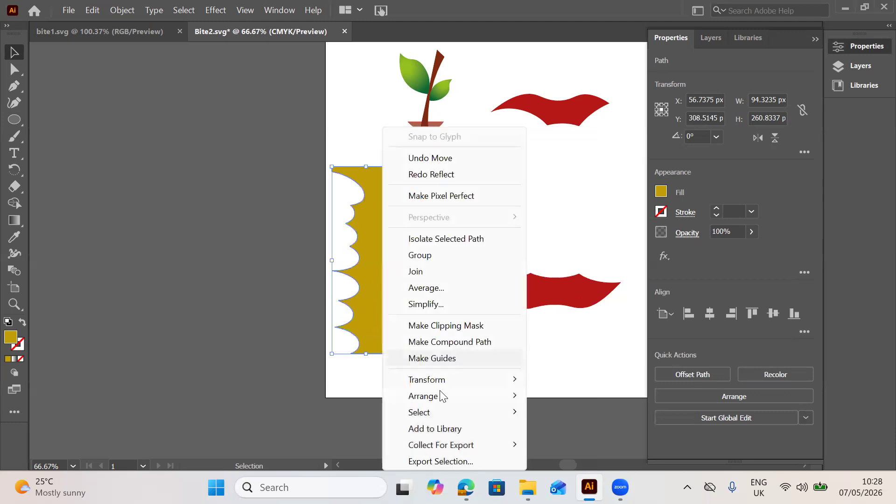
mouse_move(446, 385)
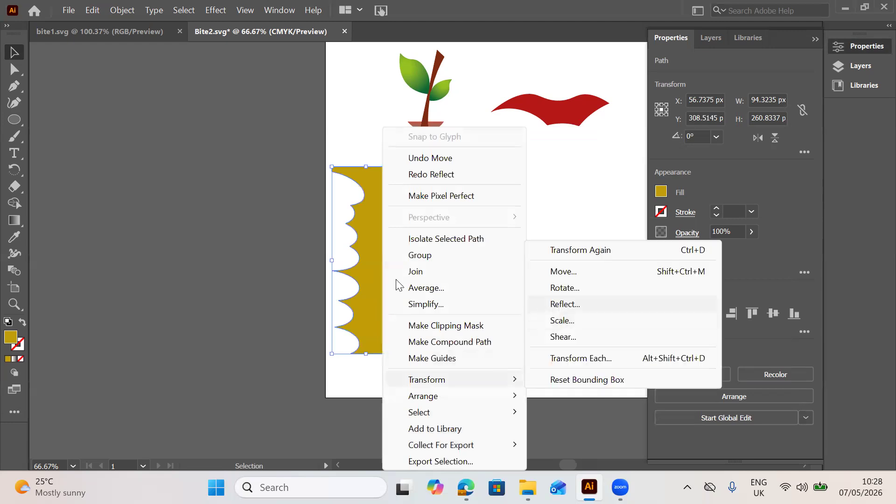
key("Return")
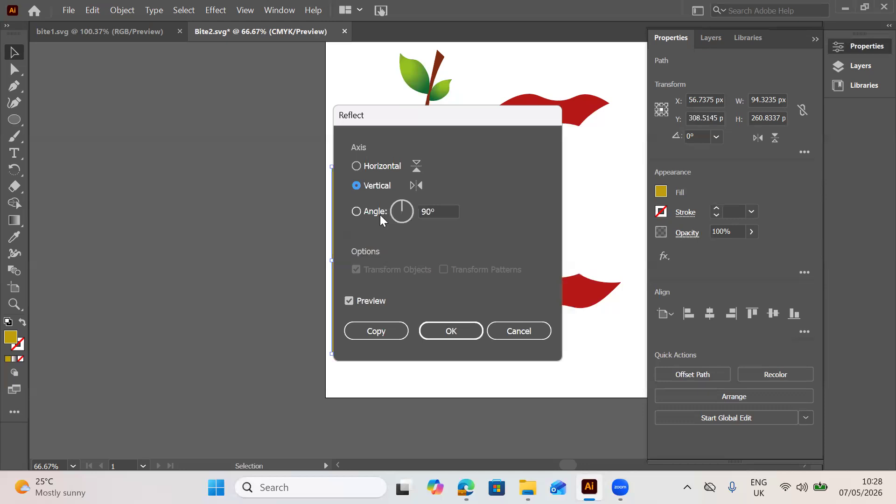
left_click(382, 330)
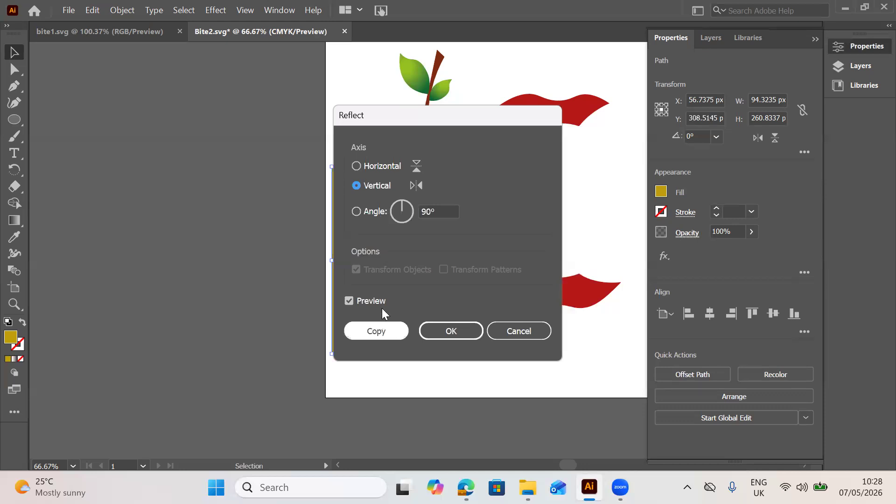
left_click(380, 335)
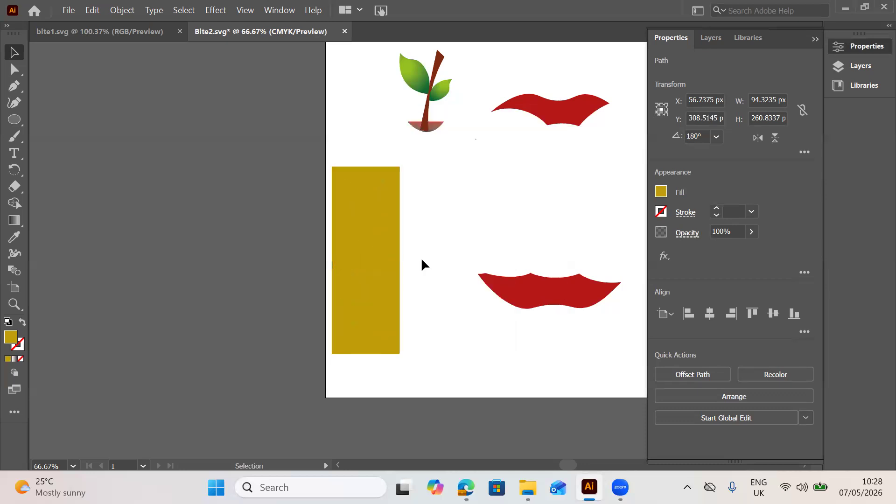
Move the original left-bitten piece to the right of its mirrored copy, with both pieces level.
left_click_drag(386, 244, 454, 240)
left_click_drag(454, 237, 454, 237)
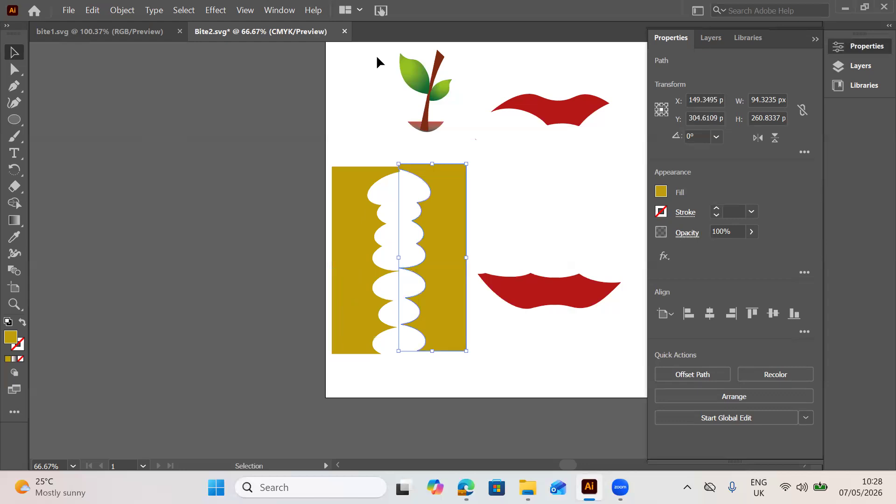
key("ctrl+shift+a")
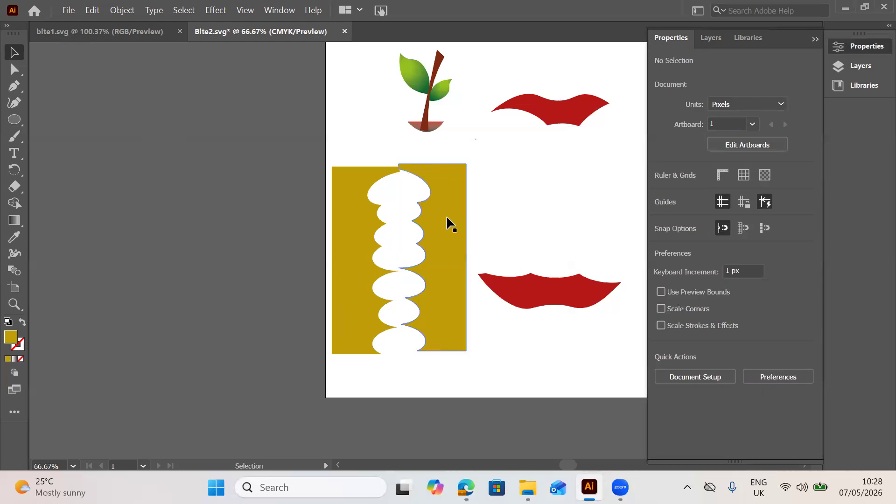
left_click_drag(448, 236, 451, 218)
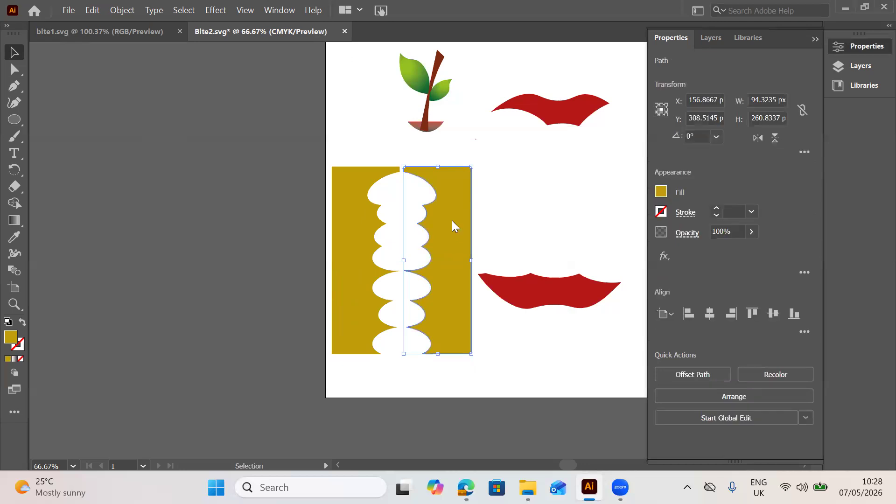
Slide the two yellow pieces over each other at the same height to form a core bitten on both sides.
right_click(452, 221)
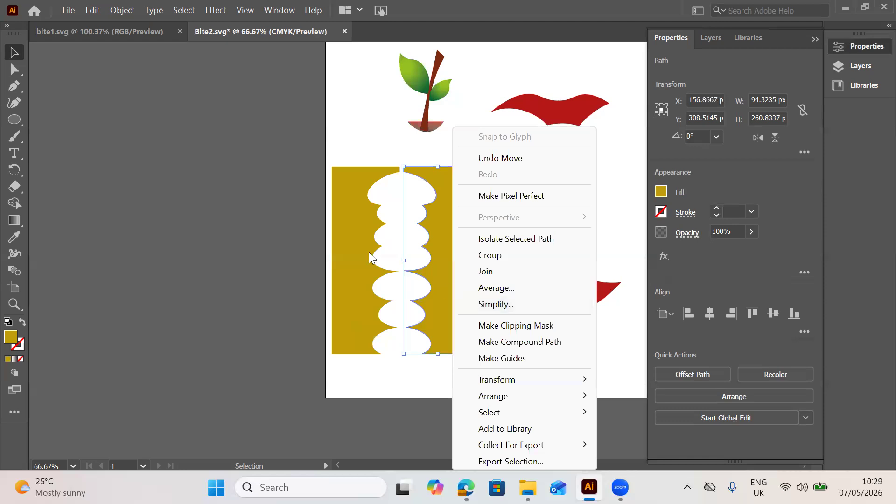
left_click_drag(369, 257, 389, 236)
left_click_drag(472, 251, 376, 237)
left_click_drag(458, 238, 403, 236)
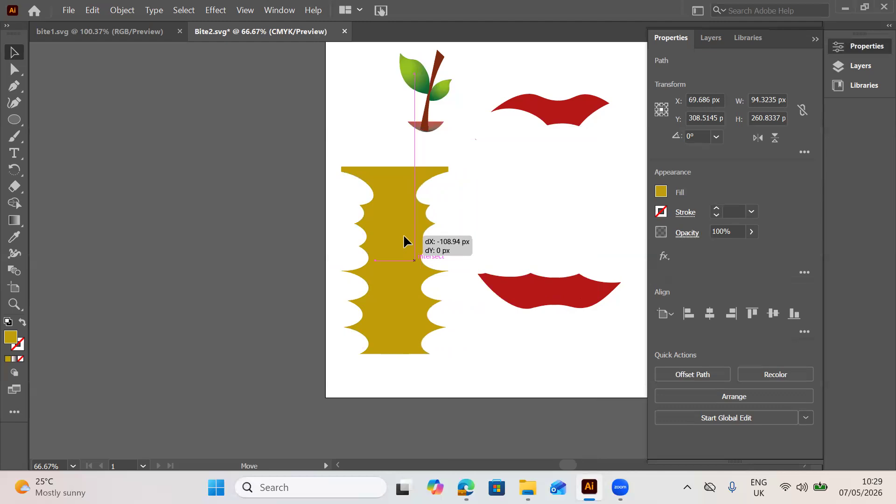
Set the overlap of the two yellow pieces at the same height and unite them into one core shape.
left_click_drag(397, 237, 405, 237)
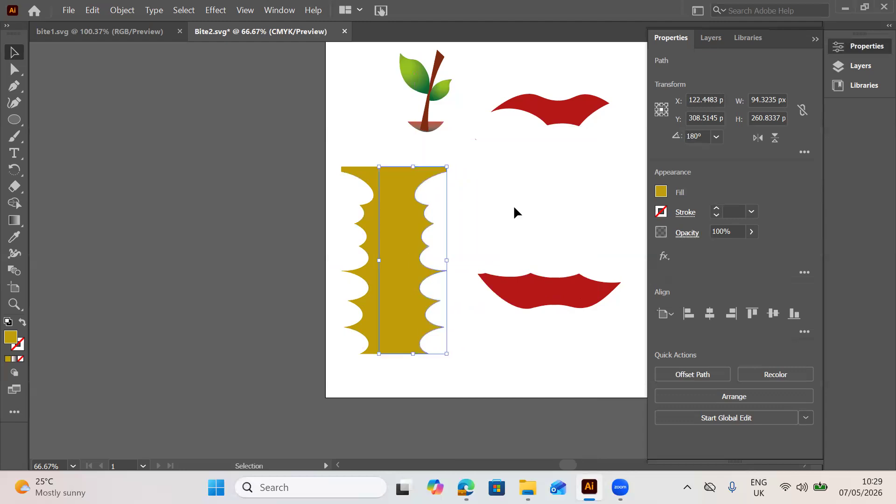
left_click(340, 151)
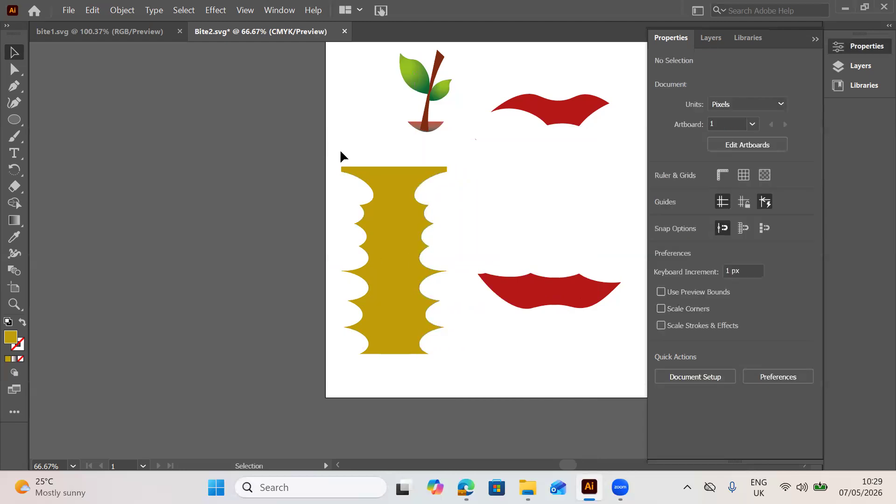
left_click(415, 255)
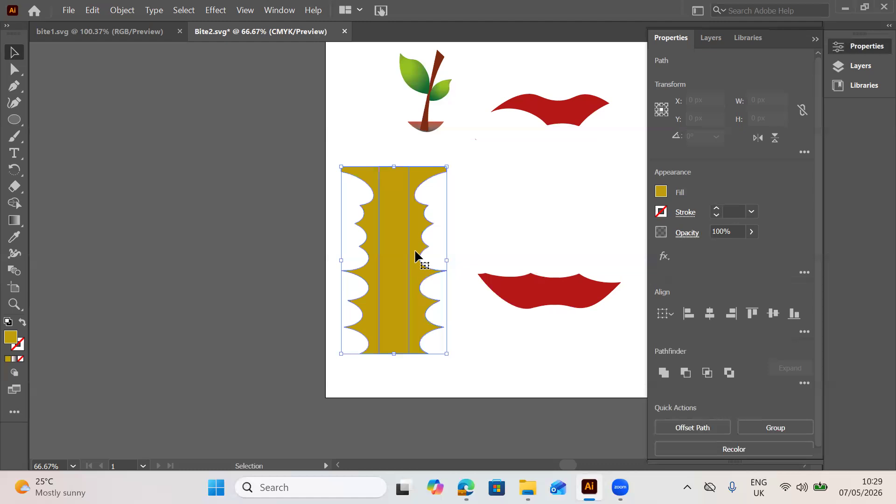
left_click(663, 372)
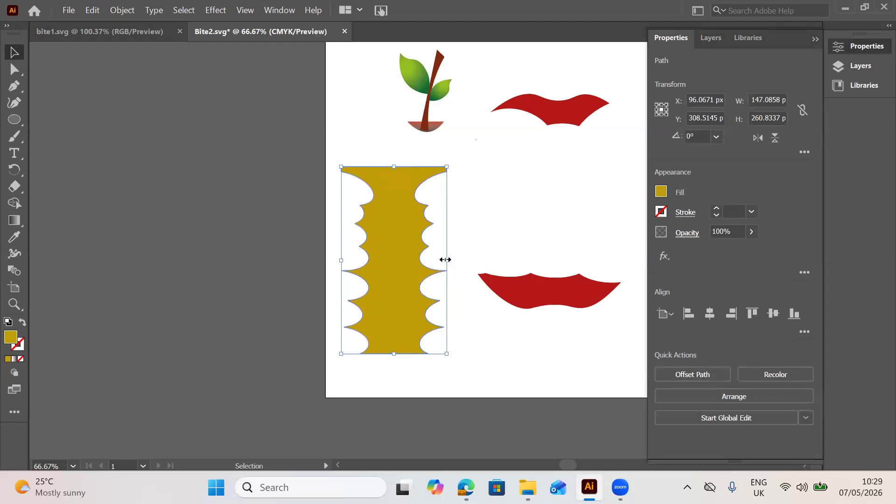
Narrow the united yellow core to about 143 px wide and move it between the upper and lower red ends.
mouse_move(446, 259)
left_mouse_down()
mouse_move(424, 256)
mouse_move(443, 256)
left_mouse_up()
left_click_drag(404, 231, 571, 170)
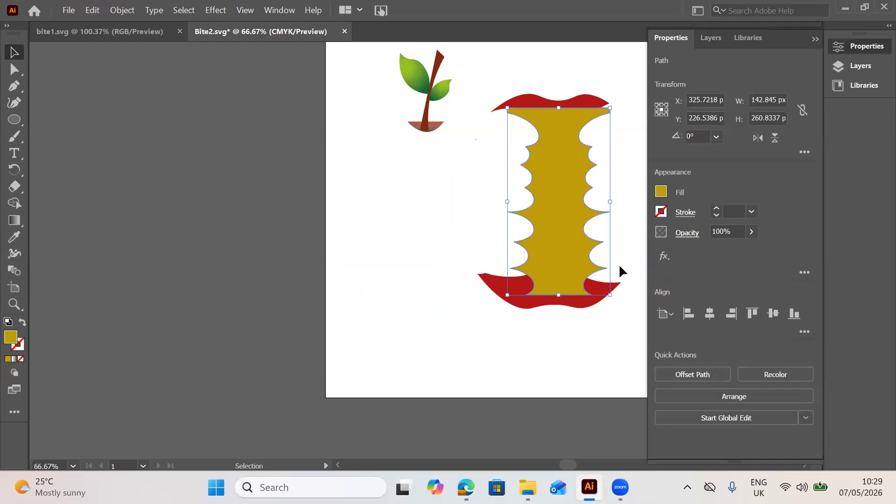
right_click(583, 252)
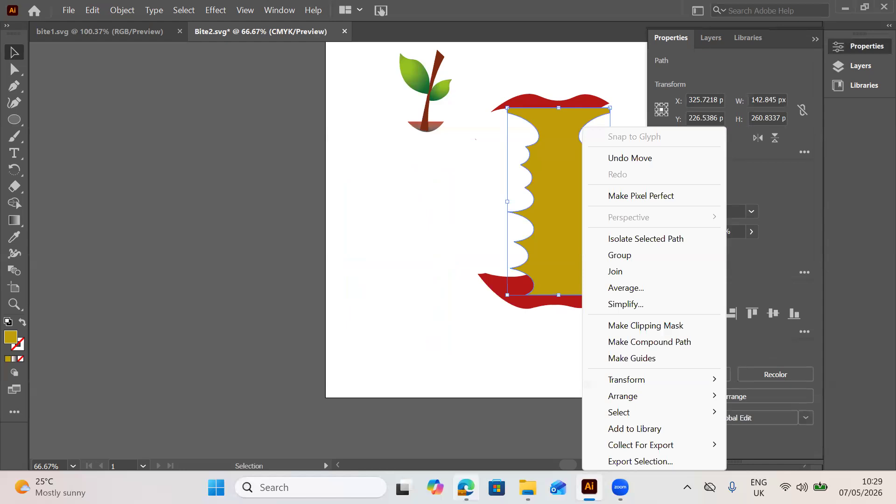
Switch to the exam paper PDF to check the AppleCore.svg picture, and return to the Illustrator drawing.
mouse_move(466, 488)
left_click(481, 422)
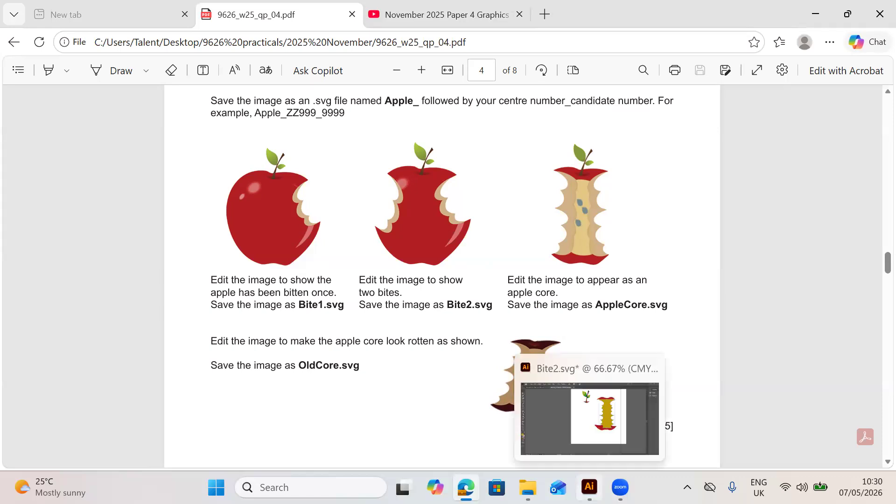
left_click(589, 487)
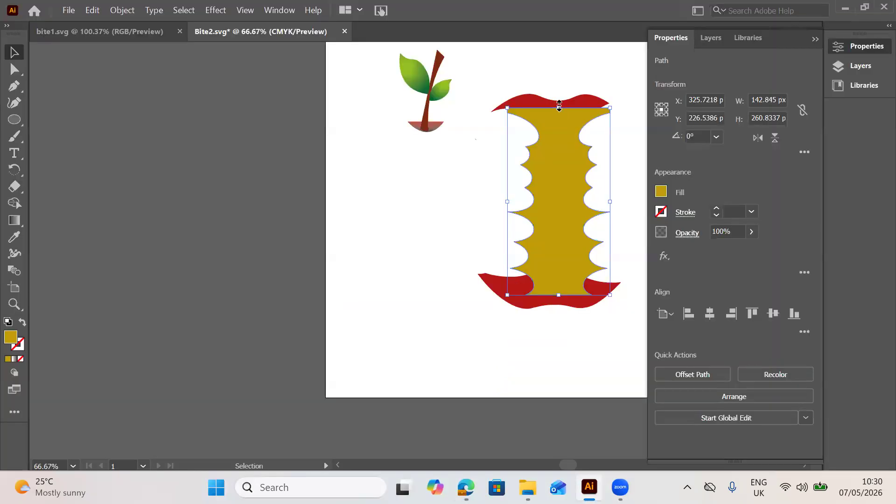
Widen the yellow core on both sides and stretch it to about 284 px tall so it overlaps both red ends.
left_click_drag(560, 98, 559, 100)
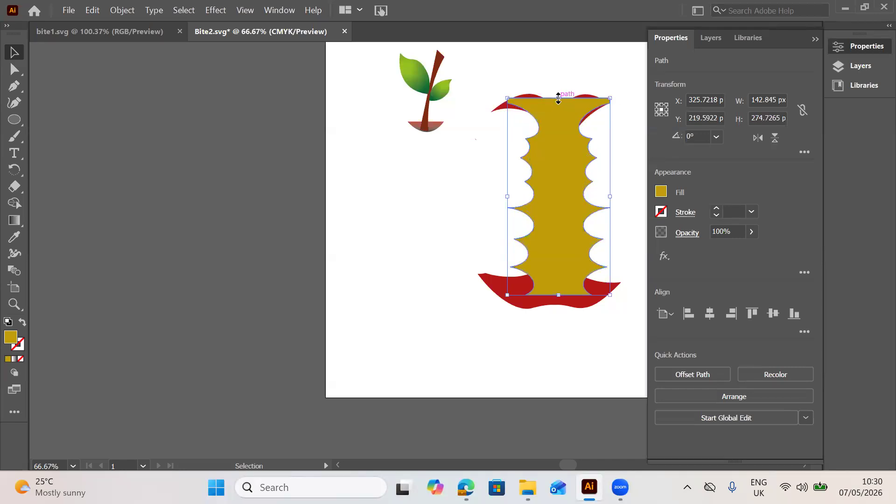
left_click_drag(560, 102, 559, 106)
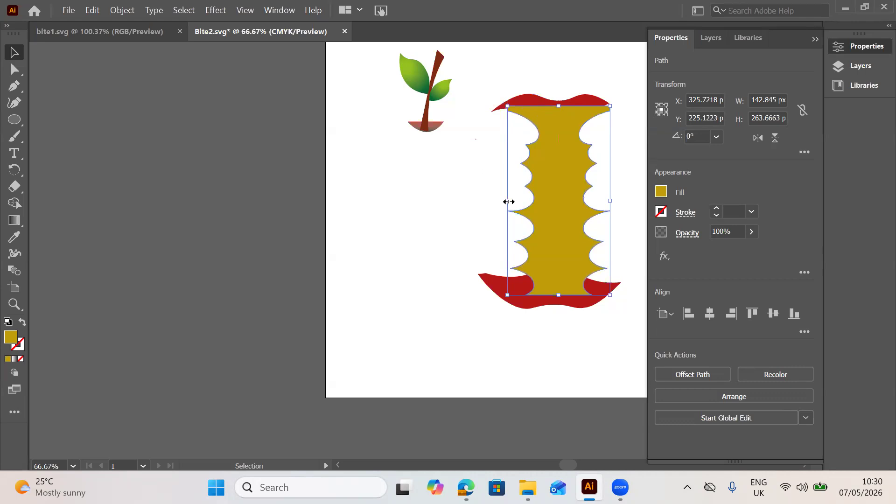
mouse_move(508, 201)
left_mouse_down()
mouse_move(475, 187)
mouse_move(498, 191)
left_mouse_up()
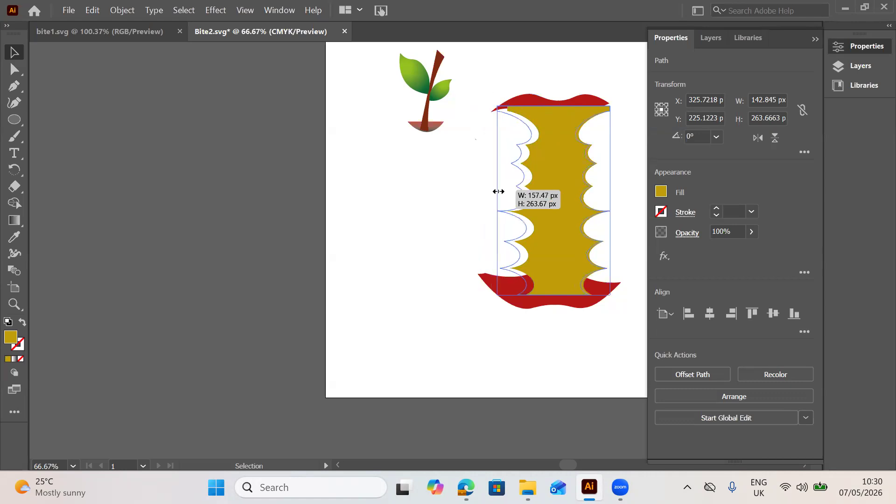
left_click_drag(571, 170, 571, 171)
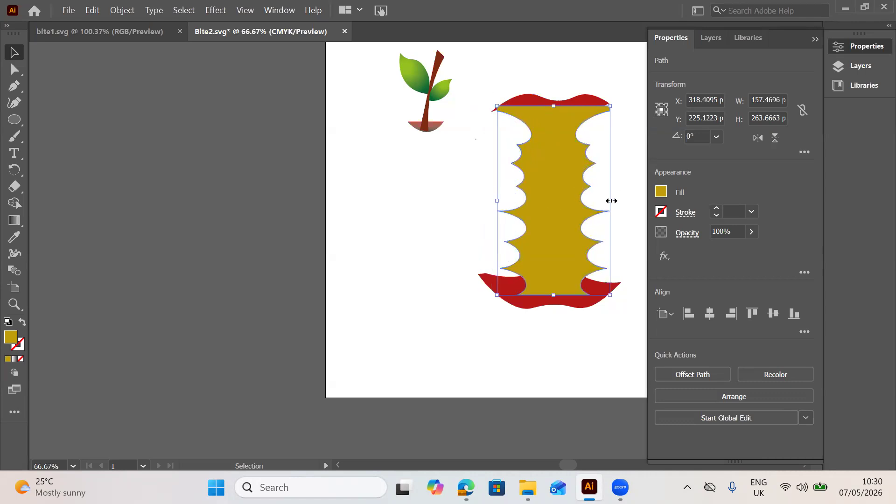
left_click_drag(611, 201, 623, 196)
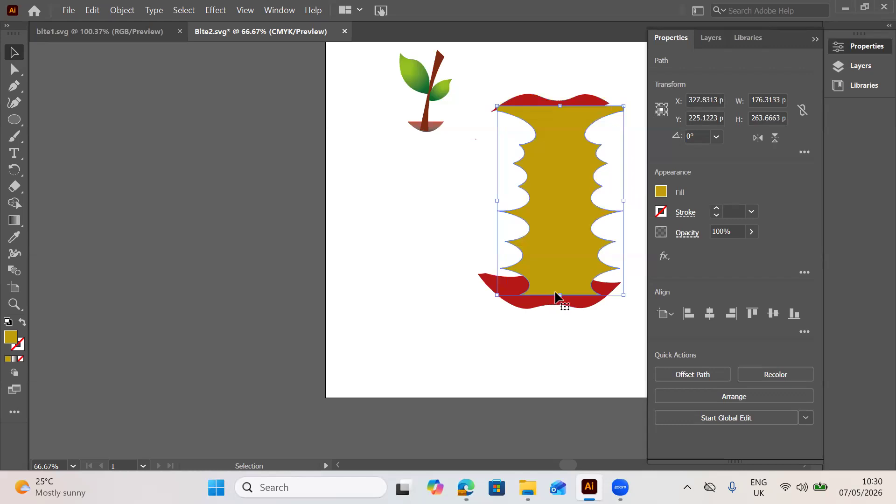
mouse_move(557, 295)
left_mouse_down()
mouse_move(544, 294)
mouse_move(554, 307)
left_mouse_up()
left_click_drag(618, 204, 624, 205)
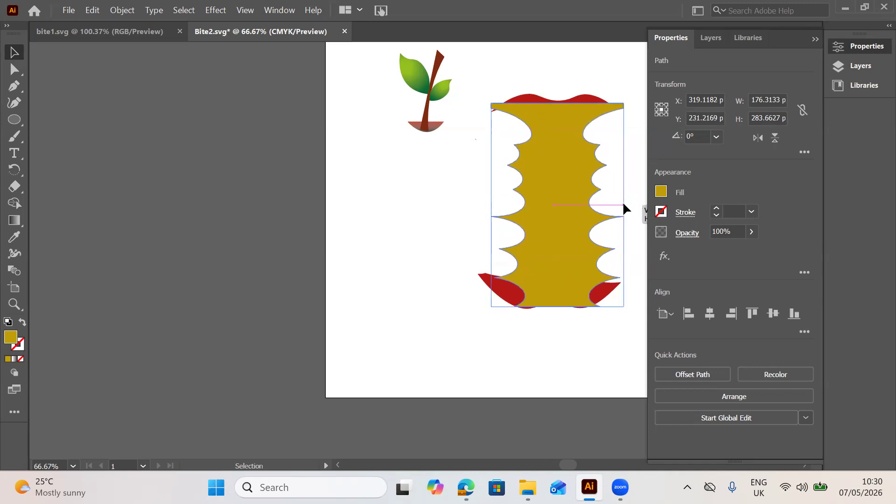
Send the group of red apple ends to the back of the stacking order.
left_click(533, 99)
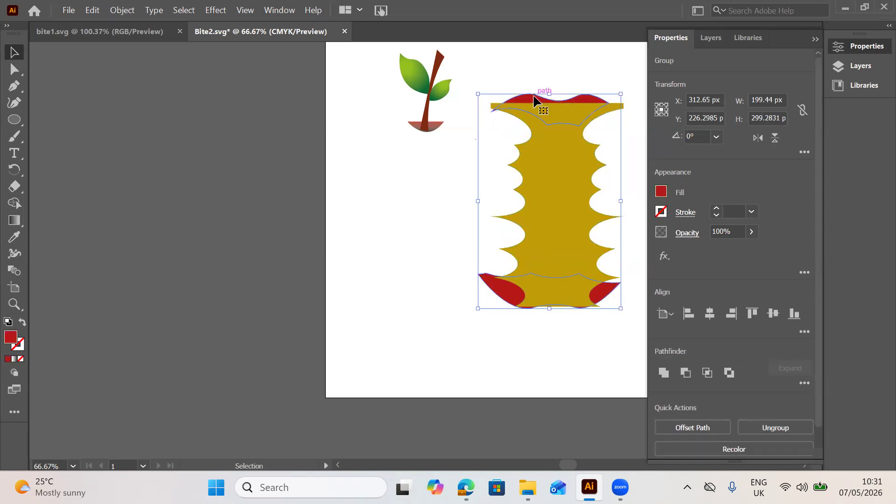
right_click(534, 96)
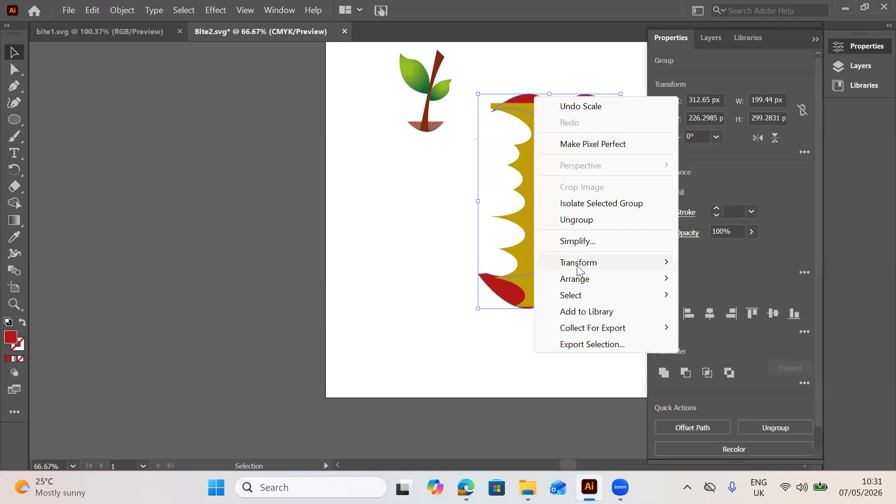
mouse_move(588, 285)
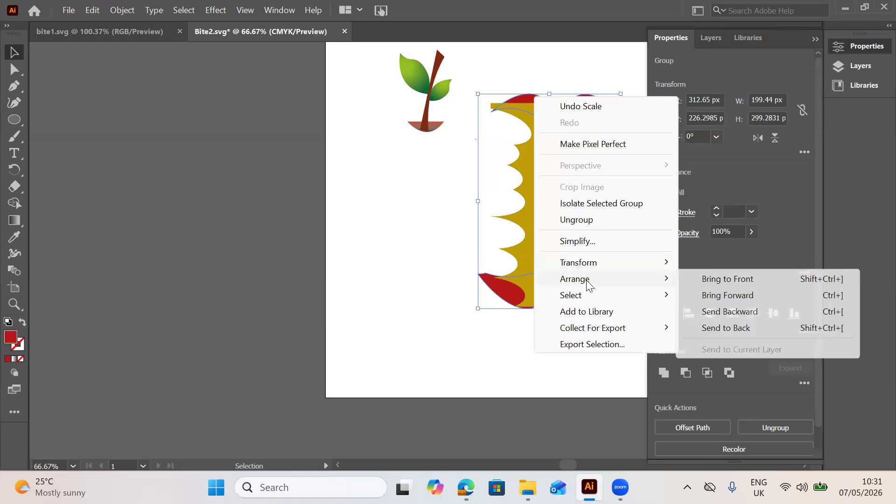
left_click(703, 326)
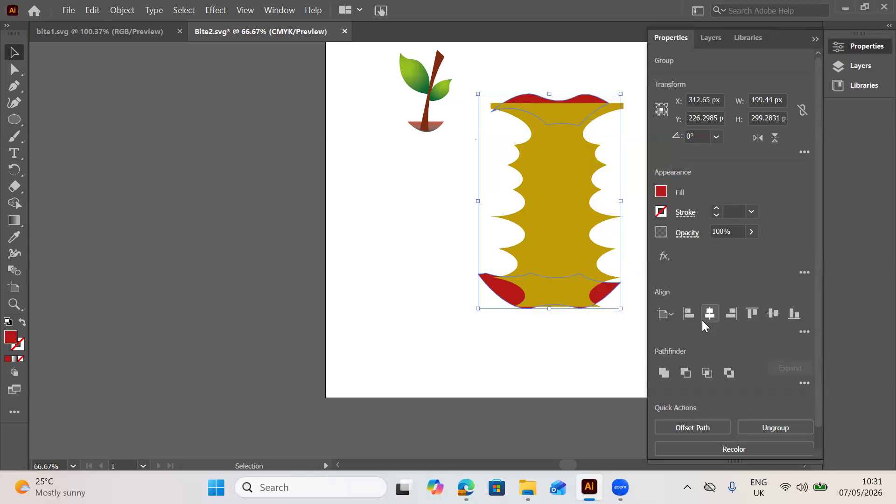
right_click(581, 254)
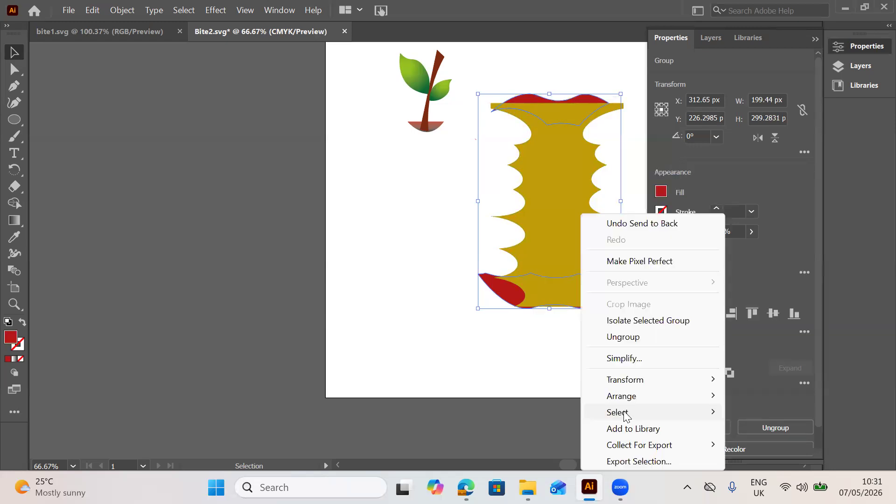
mouse_move(628, 395)
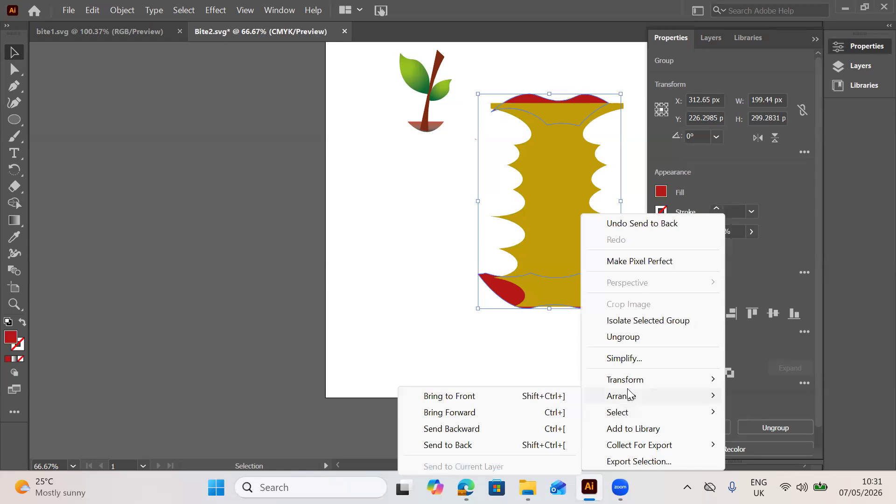
left_click(447, 445)
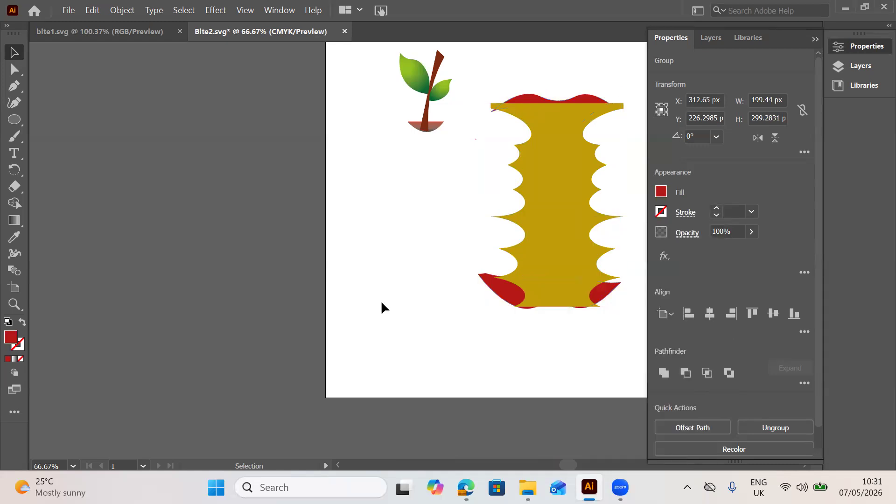
Bring the group of red apple ends to the front, over the yellow core, and clear the selection.
left_click(527, 101)
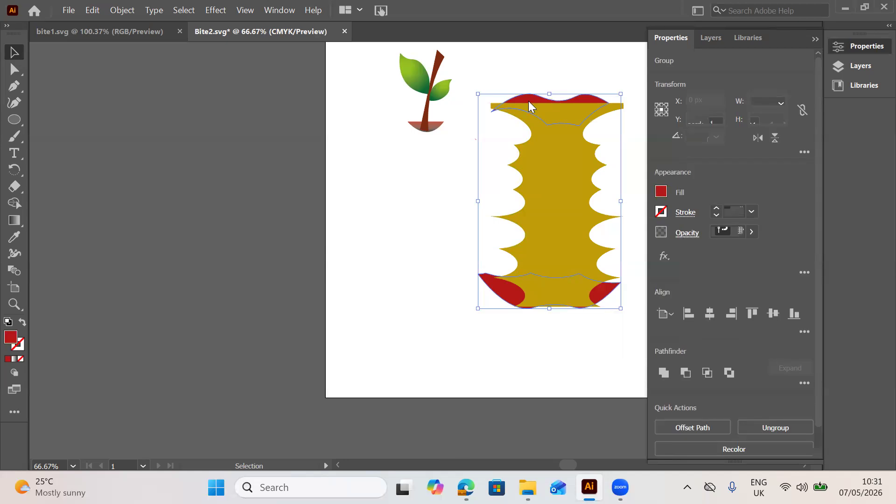
right_click(528, 100)
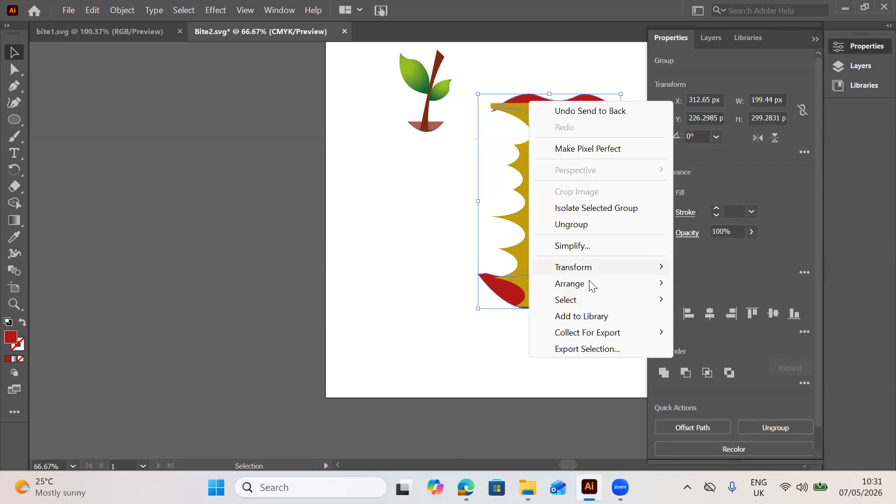
mouse_move(591, 285)
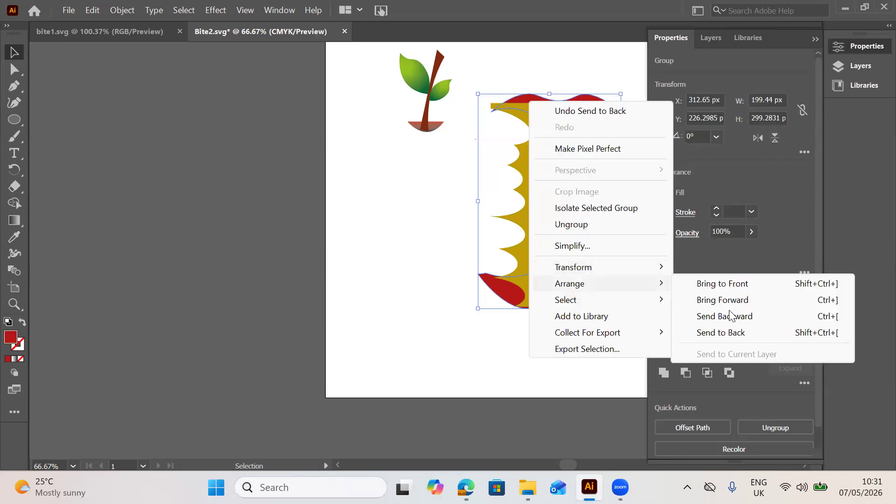
left_click(747, 287)
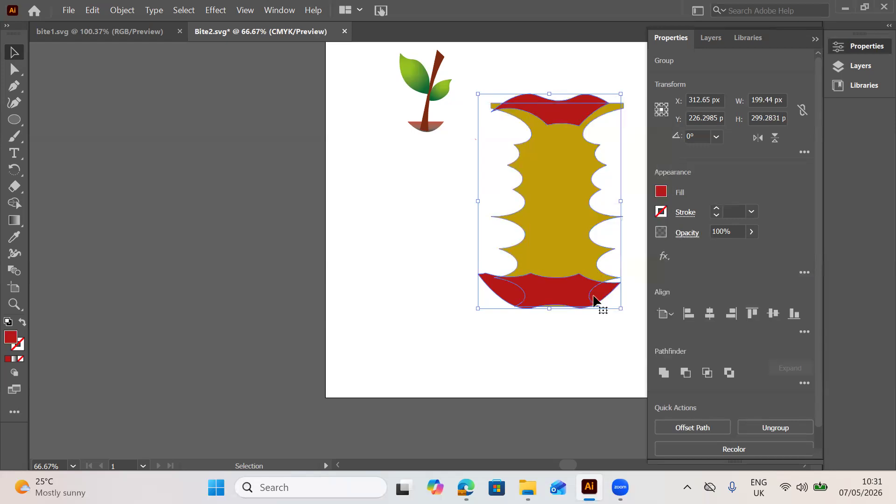
left_click(593, 341)
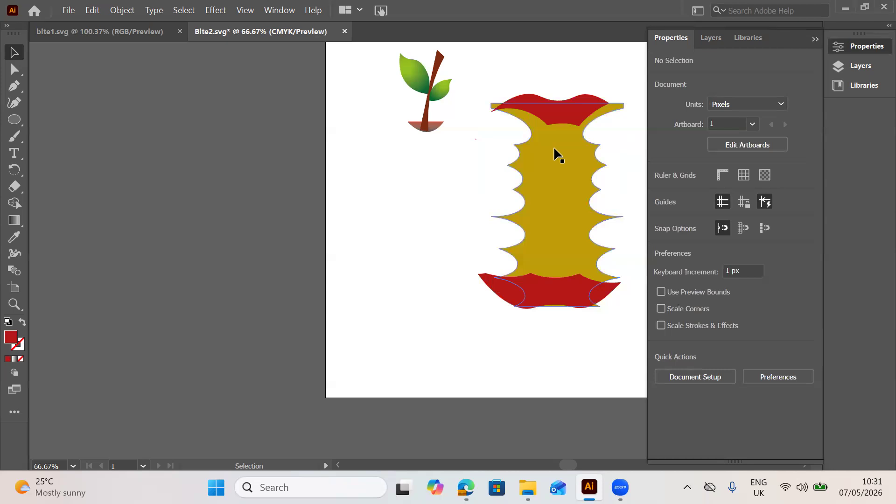
Nudge the yellow core up and slightly right, and enlarge the red ends group to about 215 by 305 px.
left_click_drag(549, 145, 556, 141)
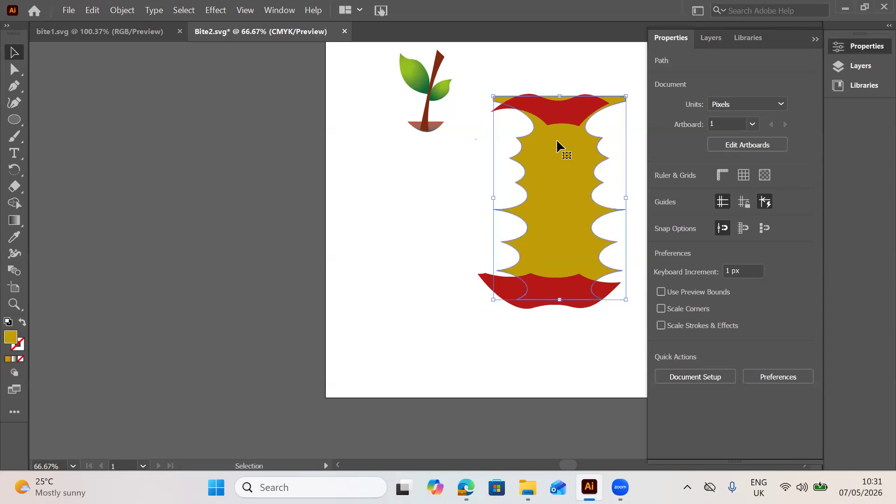
left_click(587, 108)
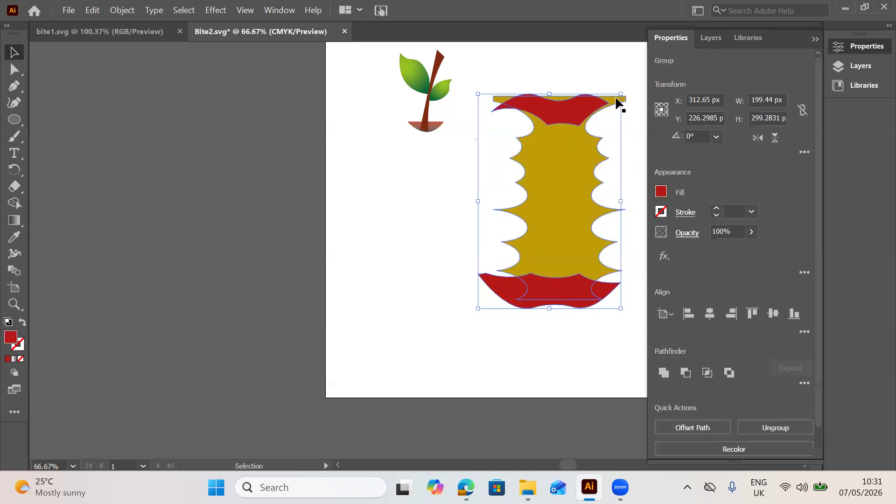
left_click_drag(621, 95, 633, 90)
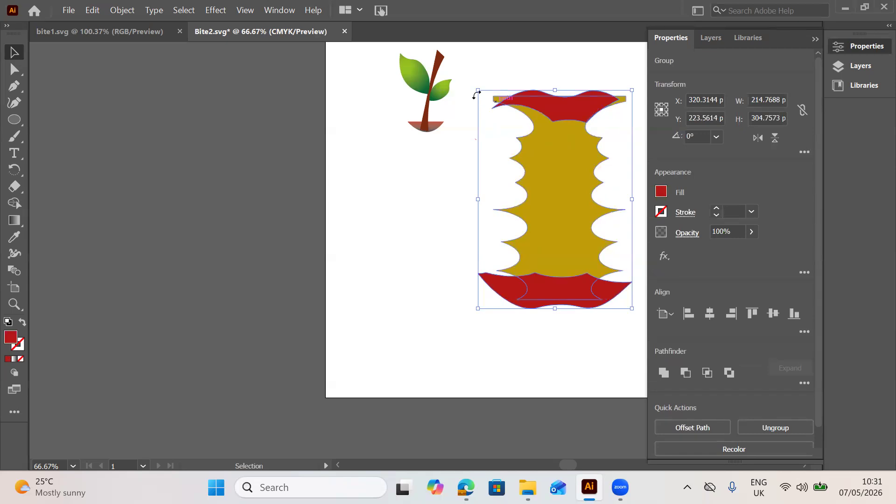
Reposition and resize the red cap-and-base group around the golden core to about 226 px wide and 302 px high.
left_click_drag(474, 89, 475, 88)
left_click_drag(571, 101, 563, 103)
left_click_drag(625, 90, 630, 95)
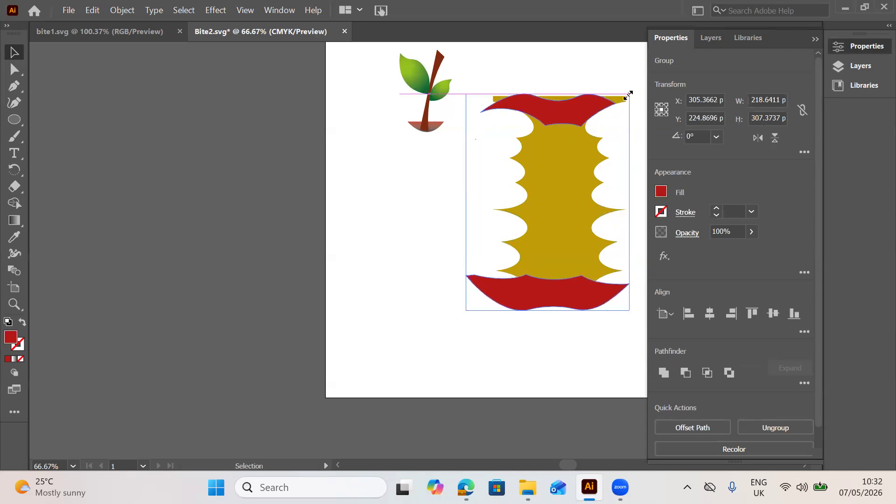
left_click_drag(629, 95, 627, 91)
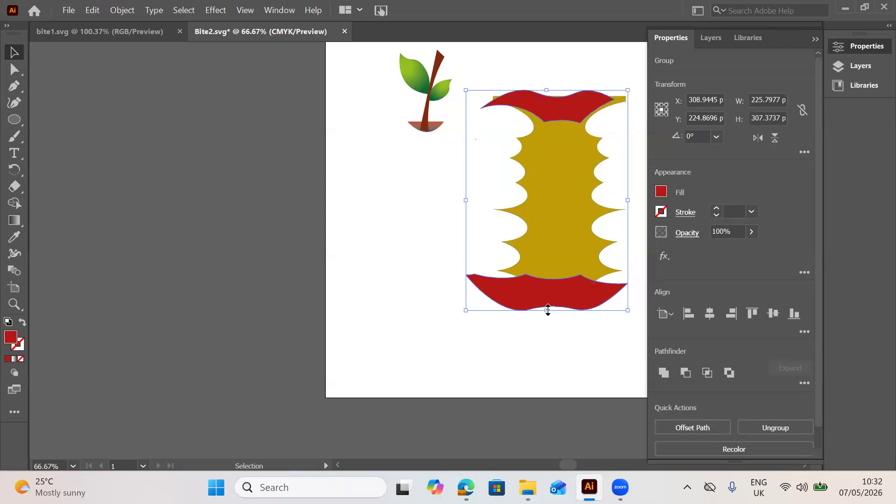
left_click_drag(548, 310, 561, 307)
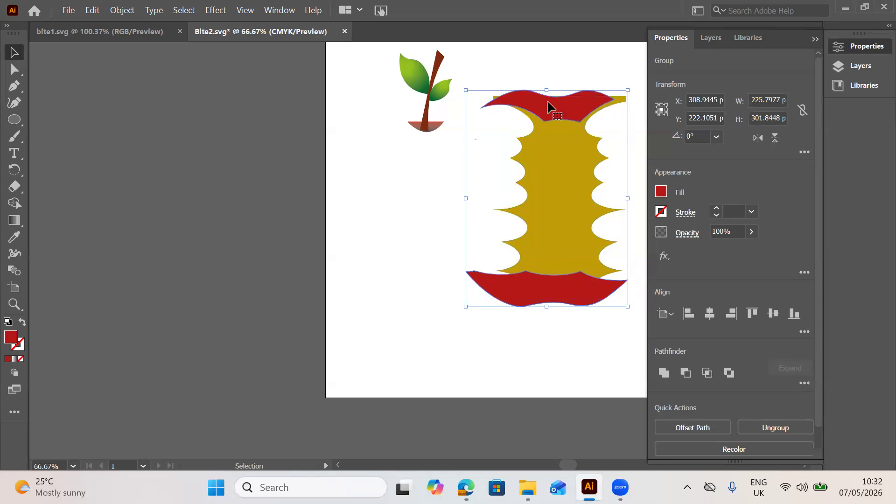
Move the golden core shape up about 3 px with the Direct Selection tool.
left_click(17, 75)
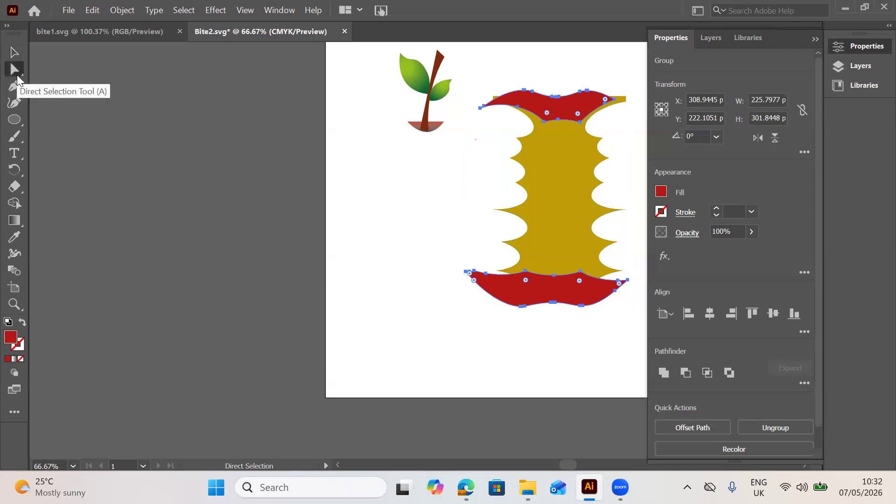
left_click(614, 102)
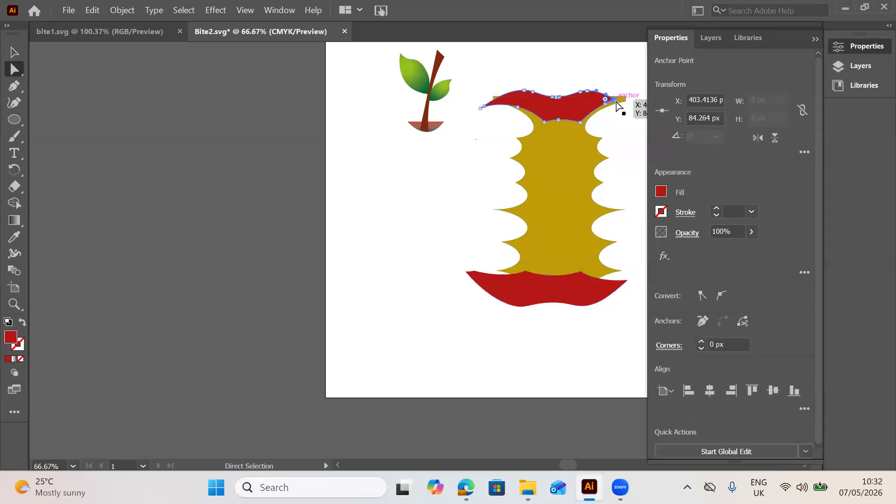
left_click(605, 103)
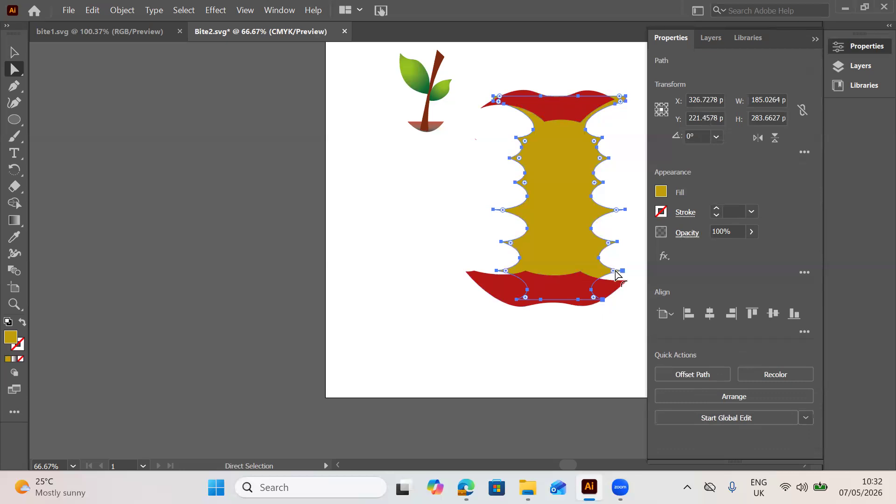
mouse_move(621, 272)
left_mouse_down()
mouse_move(613, 272)
mouse_move(621, 271)
left_mouse_up()
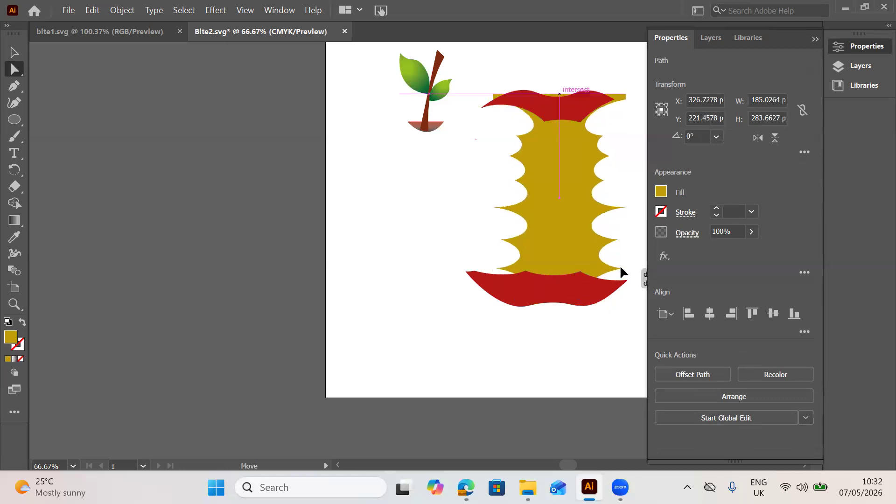
left_click_drag(621, 270, 616, 275)
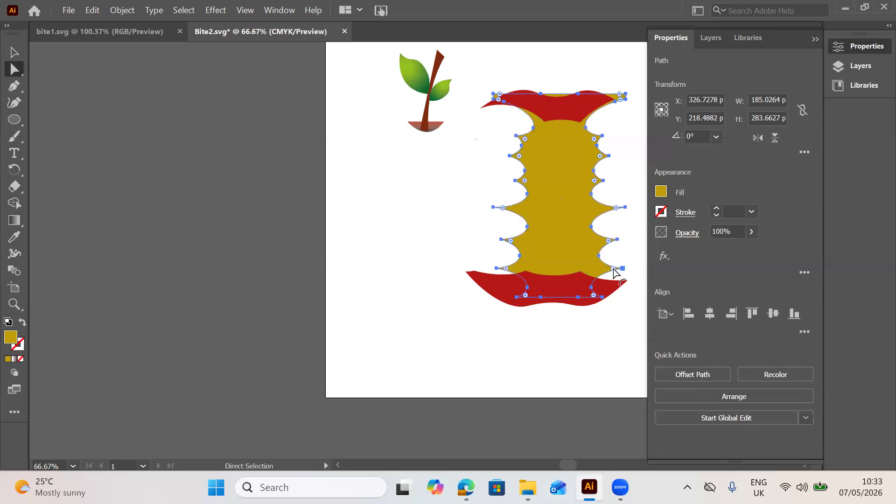
Pull the core's lower side anchors outward to the red base's tips, at about X 422, Y 336 px and X 211, Y 326 px.
left_click(622, 271)
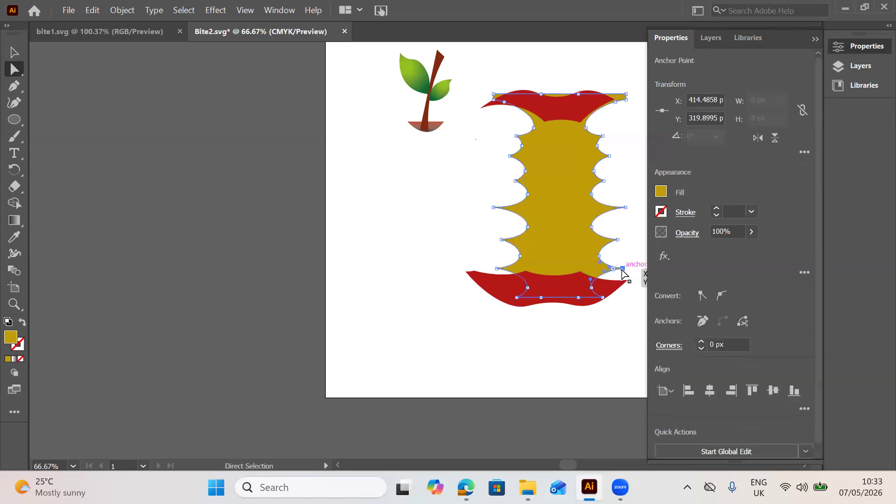
left_click_drag(622, 270, 624, 279)
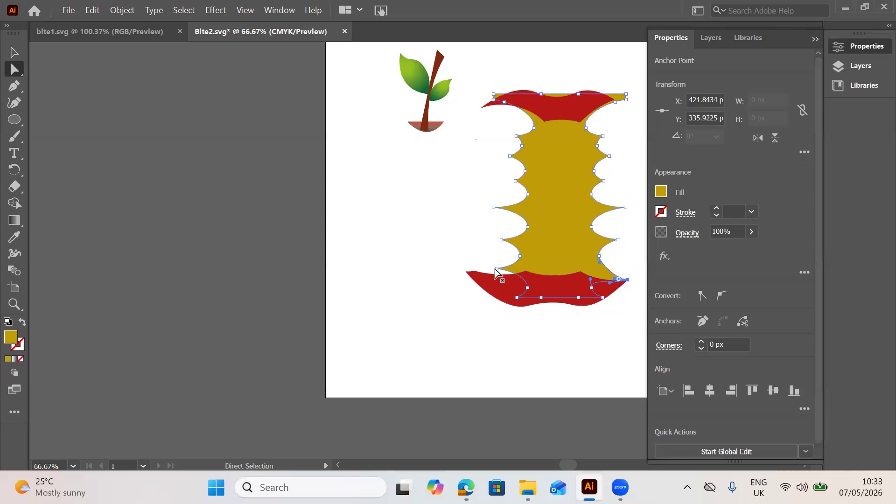
left_click_drag(493, 270, 477, 274)
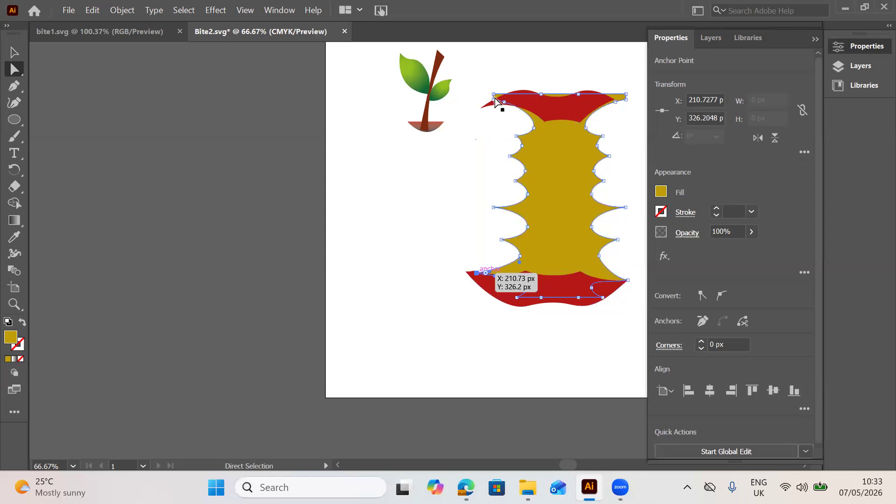
Reposition the core's upper corner anchors to follow the underside of the red cap, placing the left one at about X 237, Y 90 px.
left_click_drag(504, 102, 498, 106)
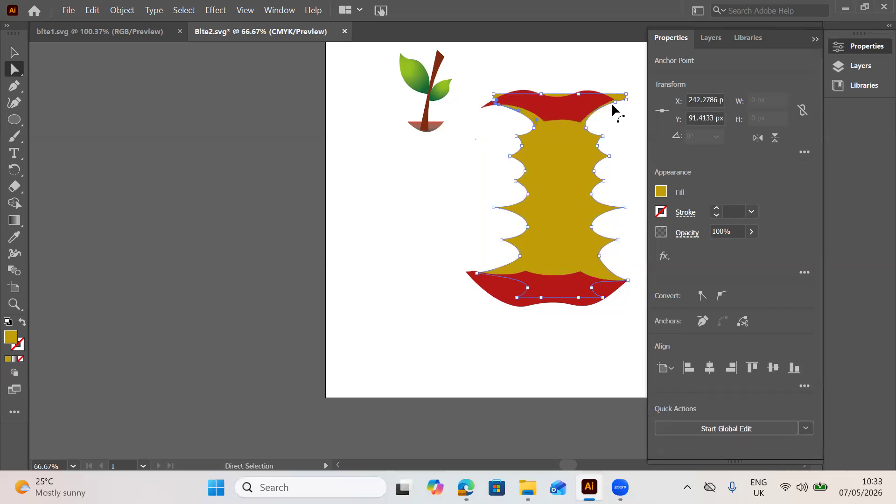
left_click_drag(616, 102, 608, 100)
left_click(596, 111)
left_click(626, 102)
left_click_drag(620, 89, 619, 94)
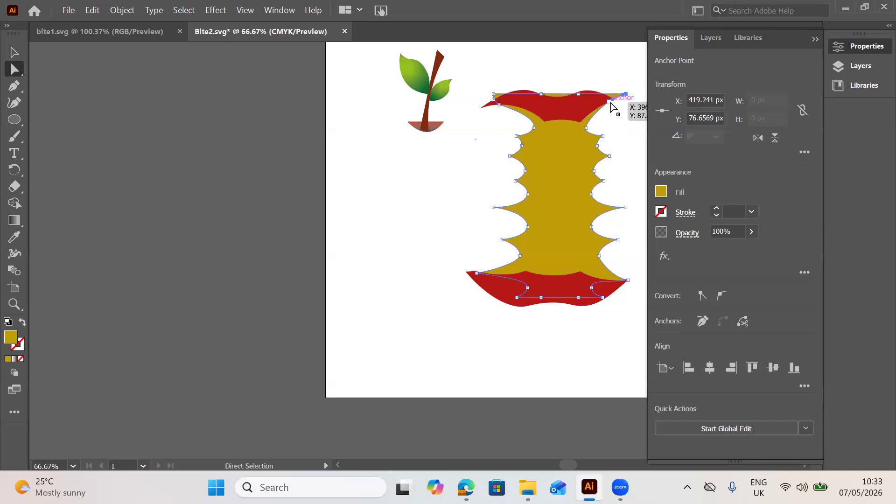
left_click(498, 103)
left_click_drag(498, 105, 495, 104)
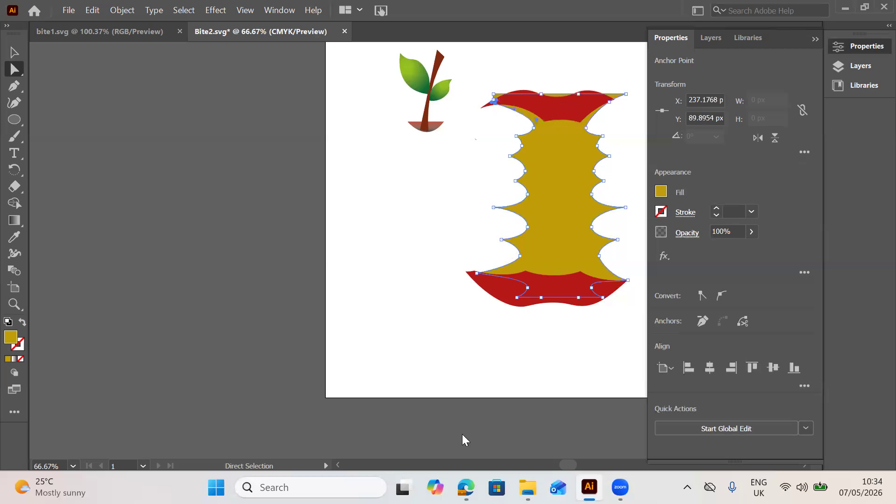
Consult the apple core picture in the exam paper and reshape the core's bites by extending both middle spikes and nudging the upper notch anchors.
mouse_move(466, 487)
left_click(476, 432)
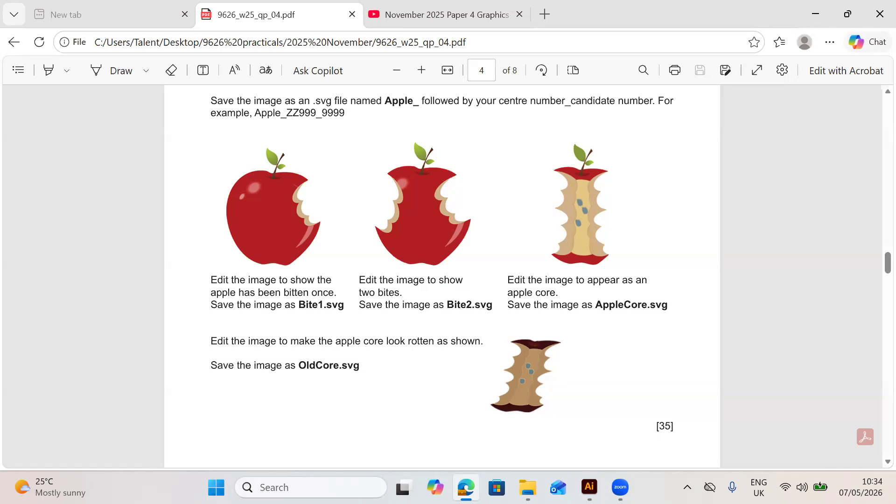
mouse_move(528, 487)
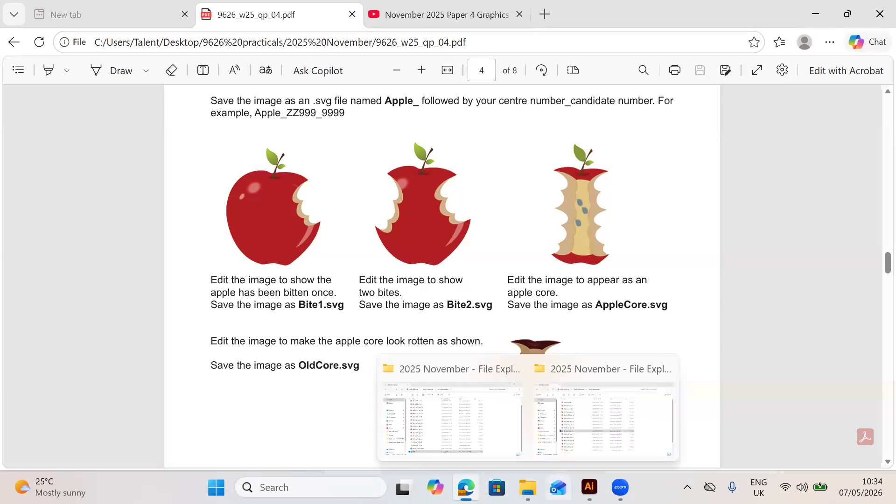
left_click(588, 487)
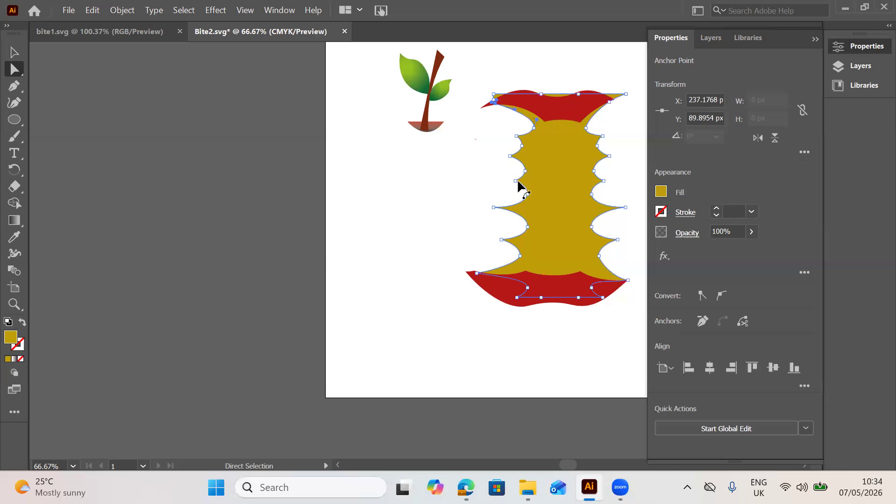
left_click_drag(515, 181, 507, 179)
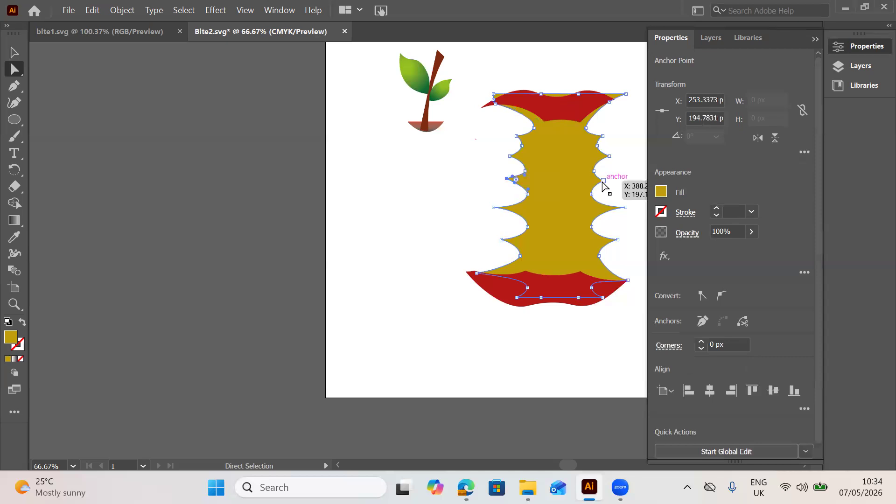
left_click_drag(603, 181, 607, 183)
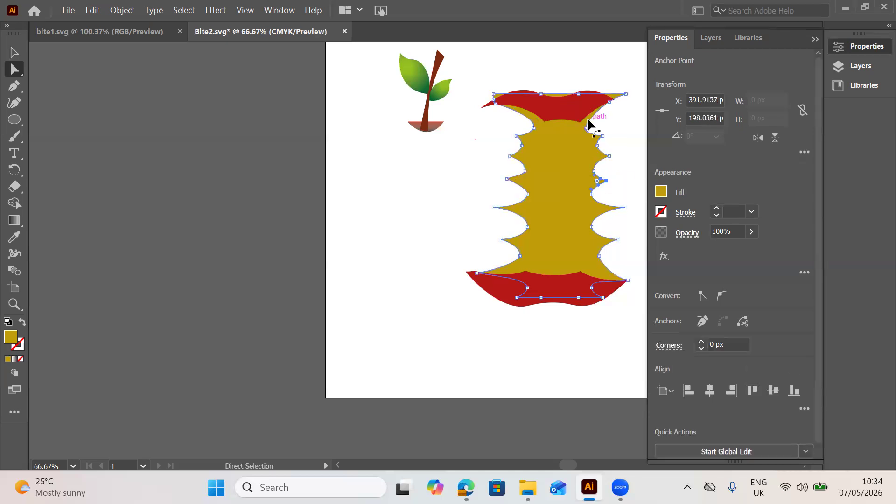
left_click_drag(586, 126, 589, 132)
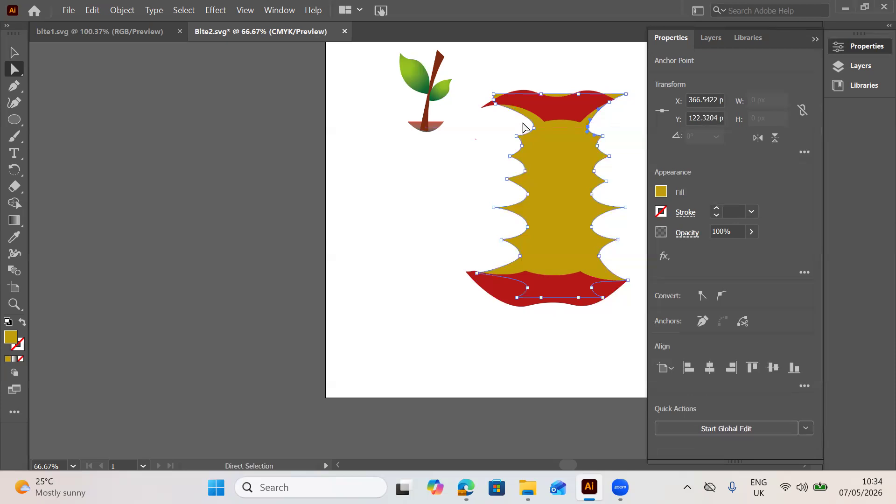
left_click_drag(533, 127, 535, 130)
Remove the golden areas protruding above the red cap with the Shape Builder tool.
key("v")
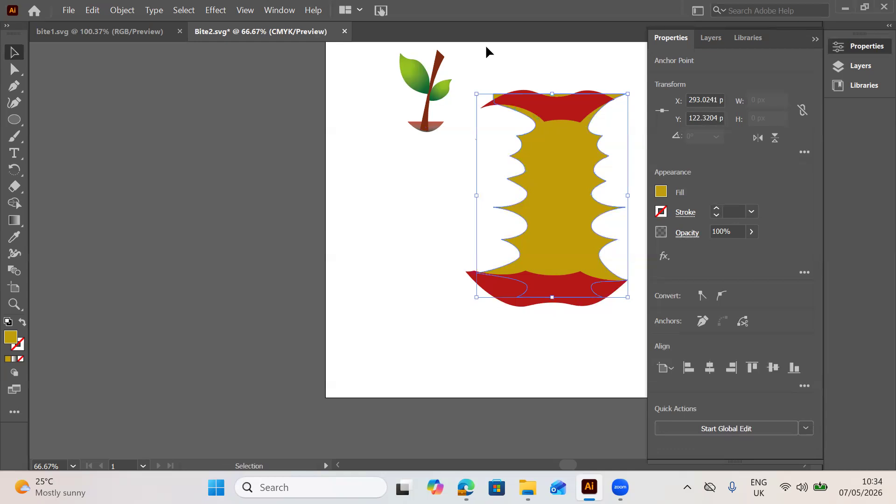
left_click(587, 247)
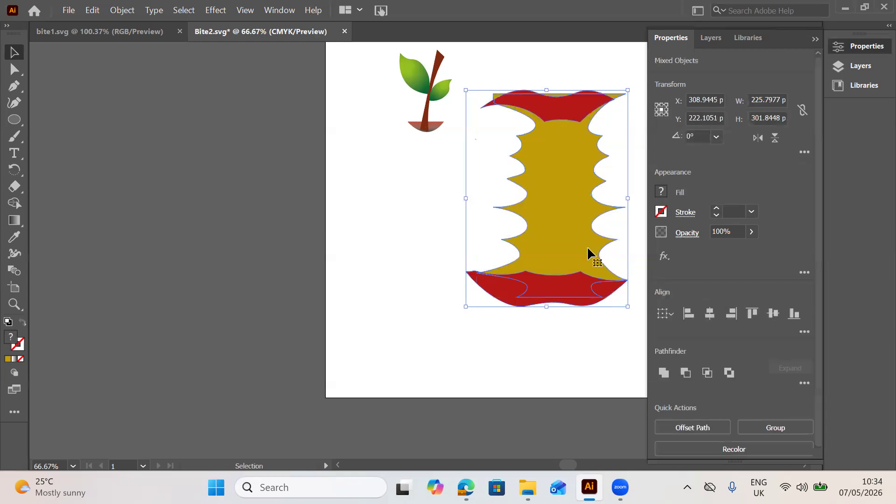
left_click(447, 154)
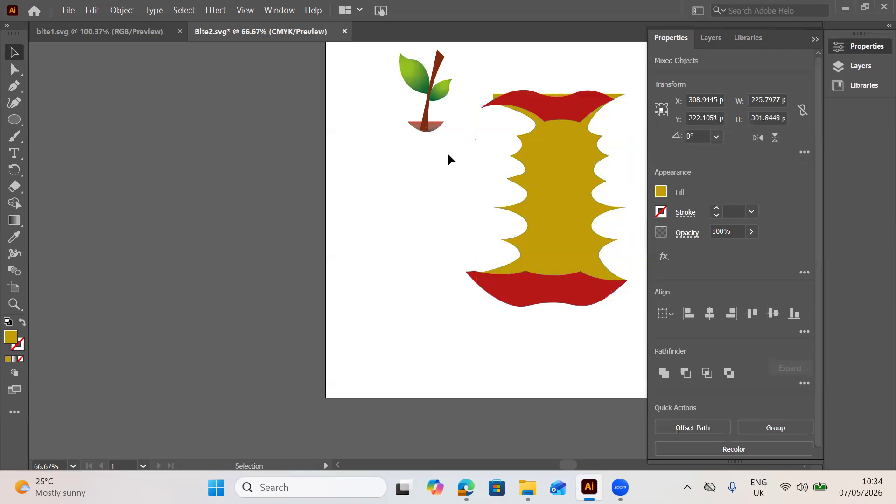
left_click_drag(488, 68, 609, 264)
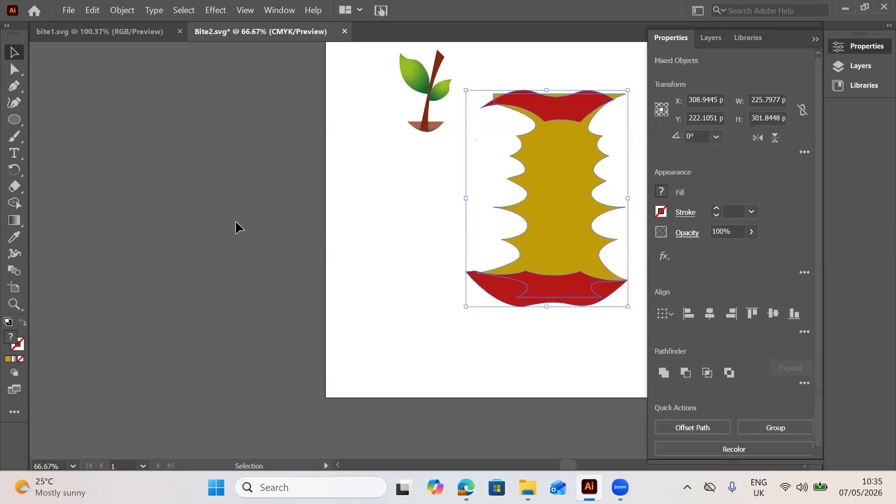
left_click(14, 203)
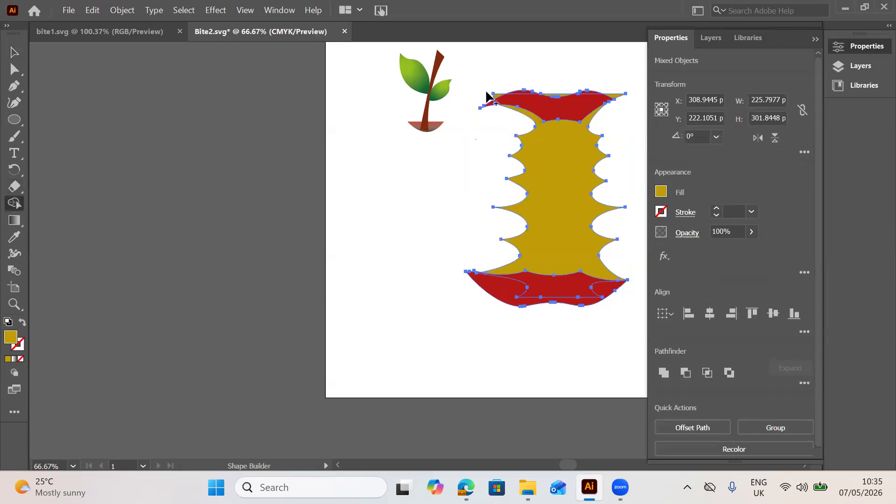
key("alt")
left_click(495, 100, "alt")
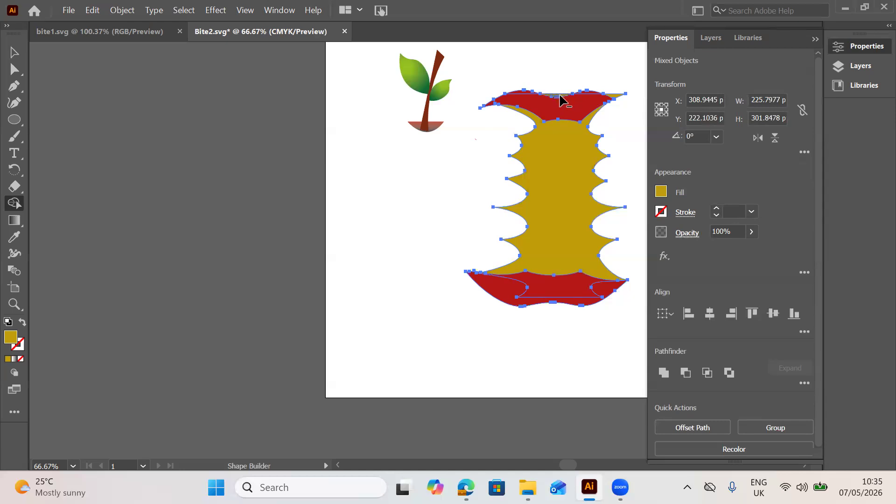
left_click(560, 95)
left_click(15, 53)
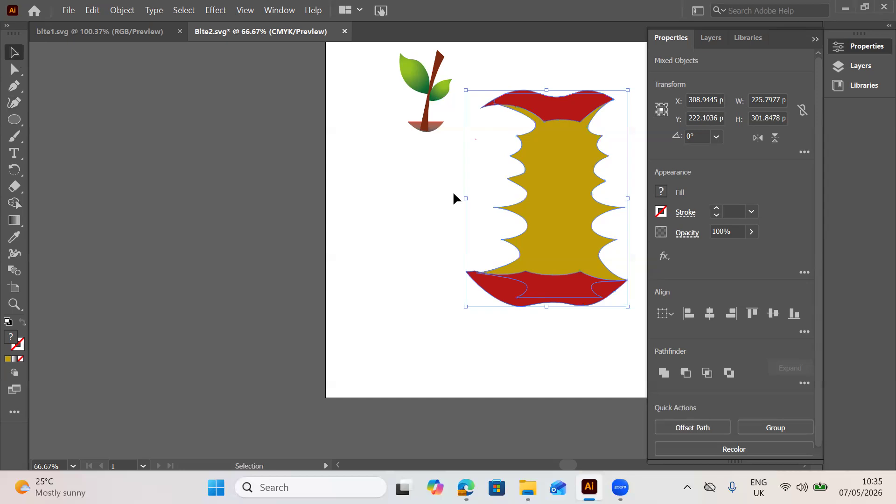
left_click(454, 194)
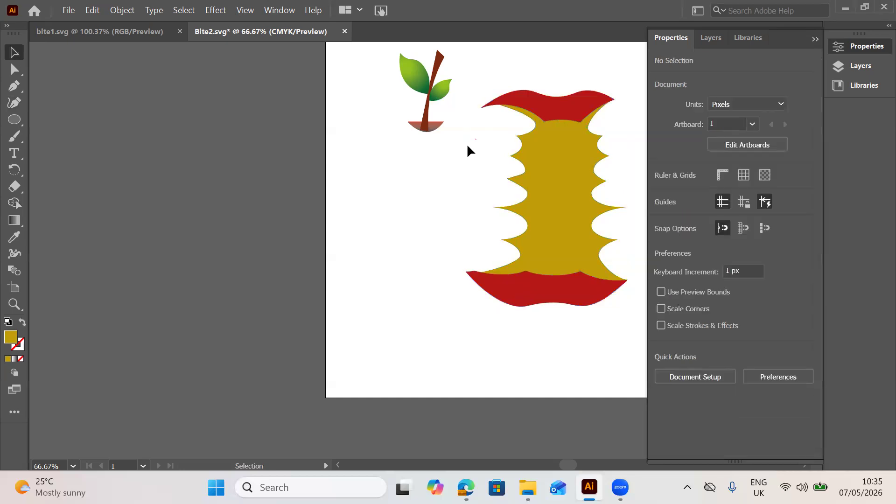
Isolate the red group, widen its cap to about 193 px, and align it over the top of the core.
double_click(547, 119)
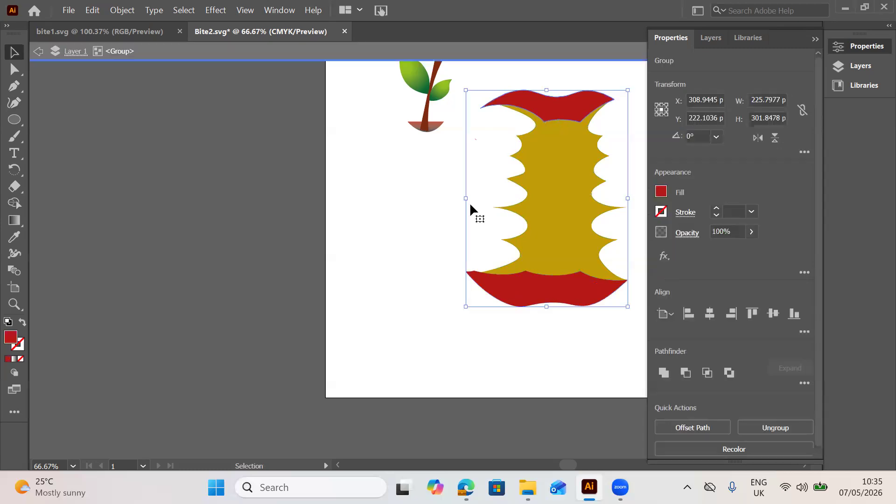
left_click(469, 203)
left_click(550, 120)
mouse_move(548, 124)
left_mouse_down()
mouse_move(534, 127)
mouse_move(547, 126)
left_mouse_up()
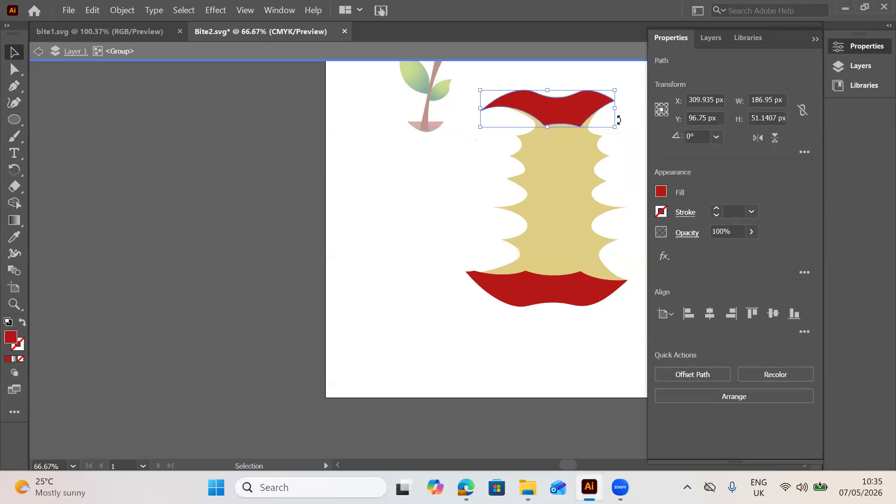
left_click_drag(614, 108, 588, 110)
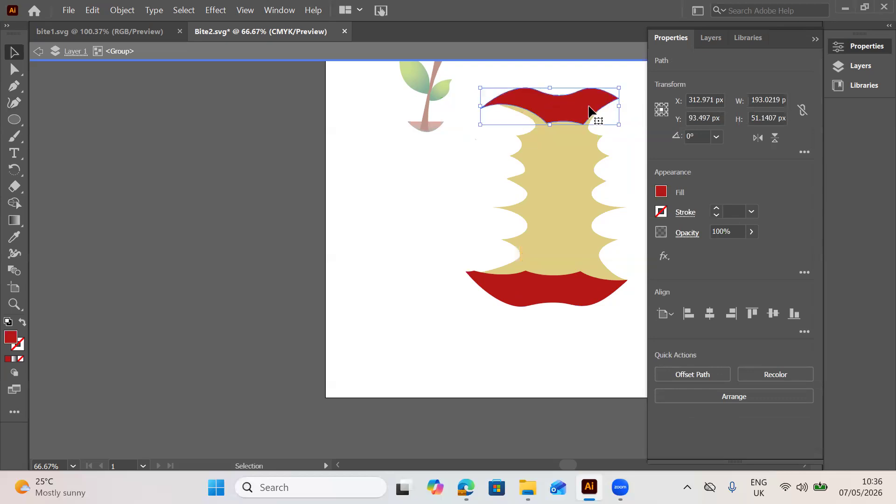
left_click(631, 155)
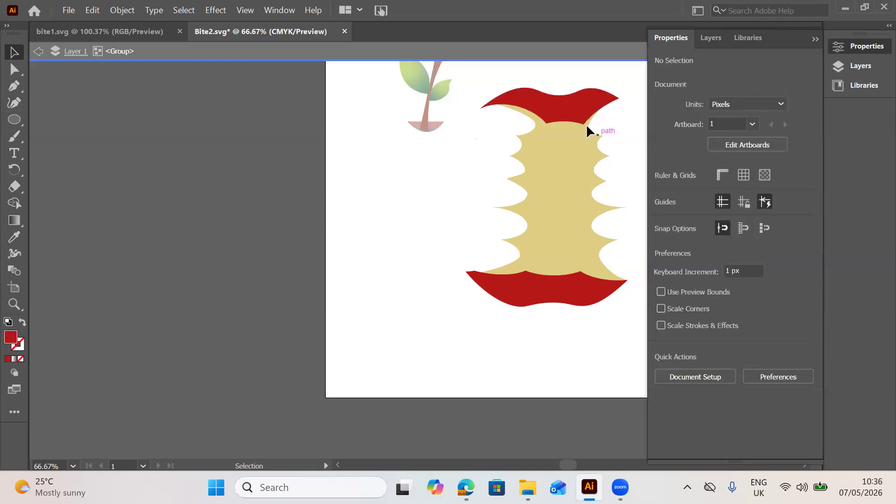
key("Escape")
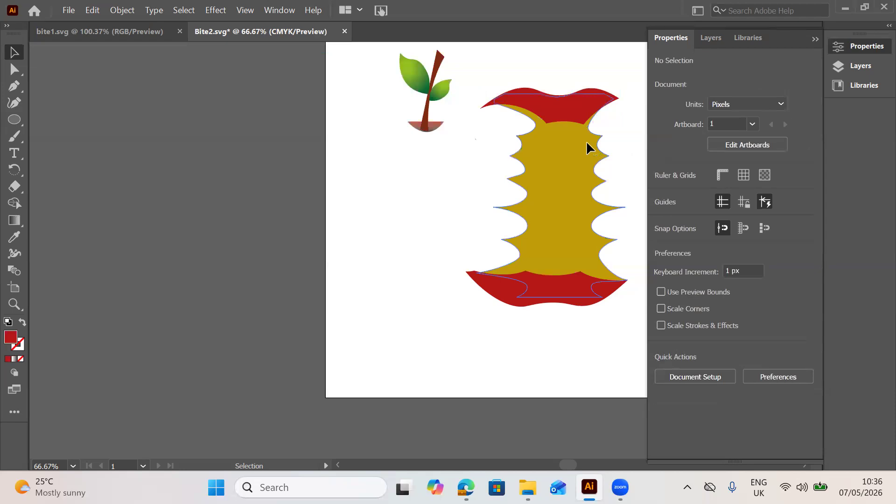
Isolate the golden core and reduce its height to about 280 px, keeping it about 211 px wide.
double_click(586, 141)
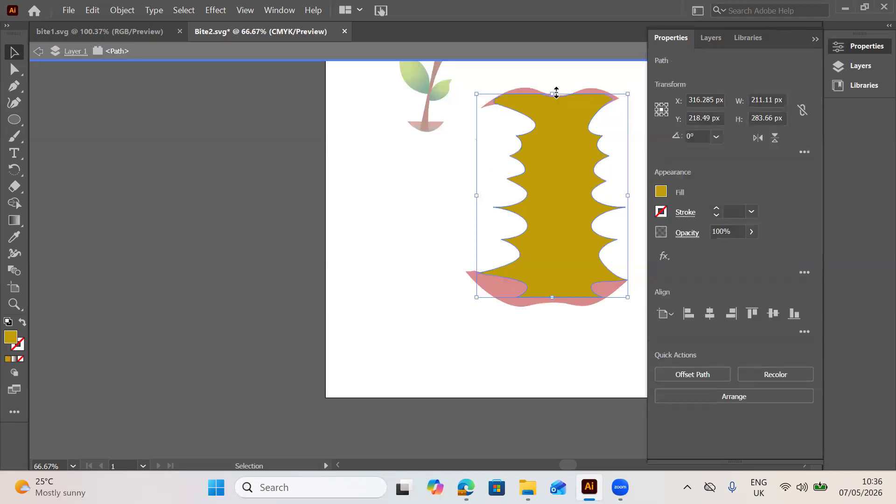
left_click_drag(552, 93, 551, 91)
left_click_drag(628, 93, 632, 96)
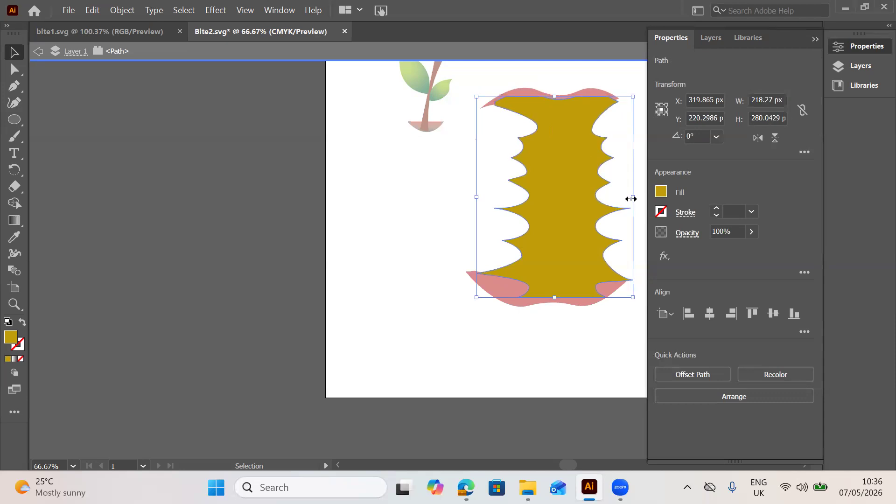
left_click_drag(631, 198, 627, 185)
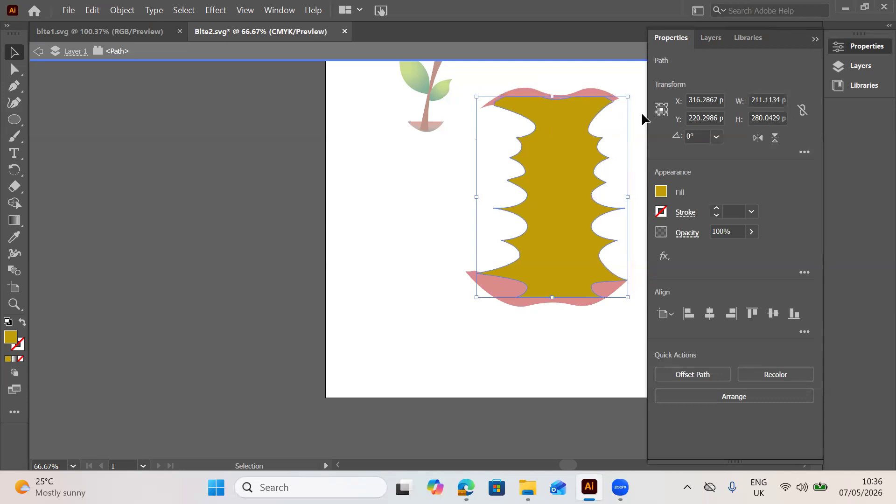
double_click(615, 109)
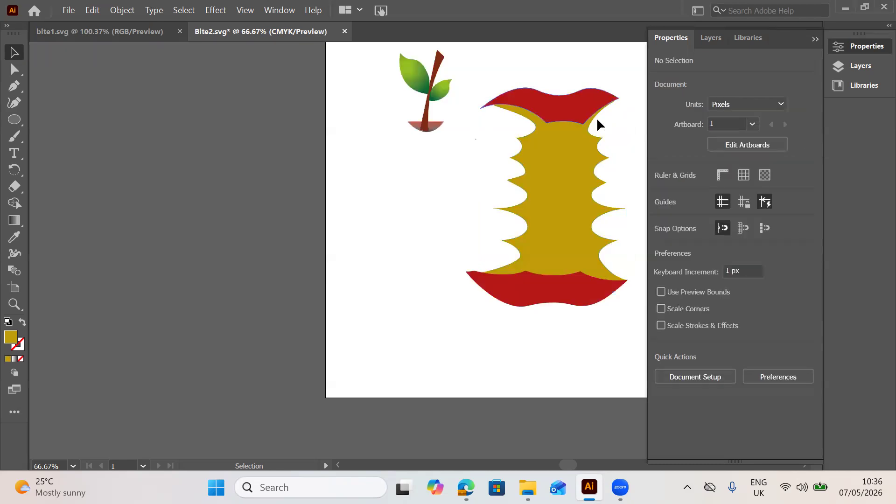
Stretch the golden core back up under the red cap to a height of about 284 px.
left_click(488, 119)
left_click(457, 135)
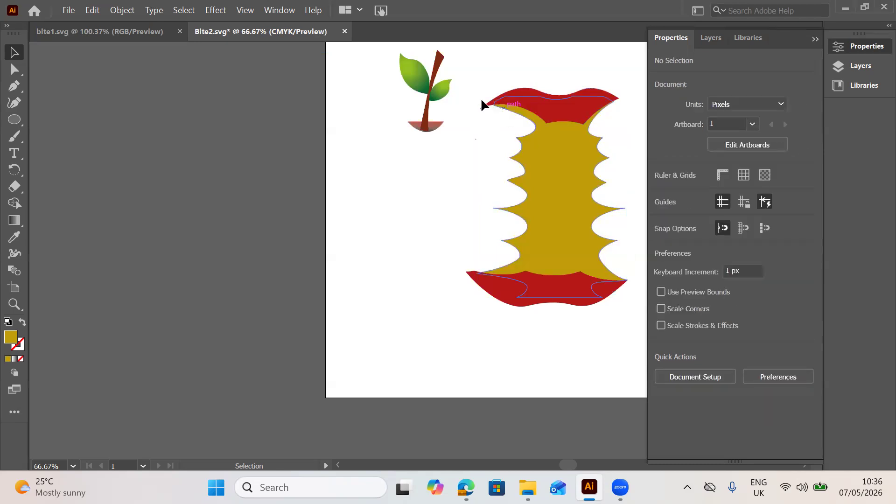
left_click(482, 104)
left_click_drag(476, 96, 477, 94)
left_click(469, 155)
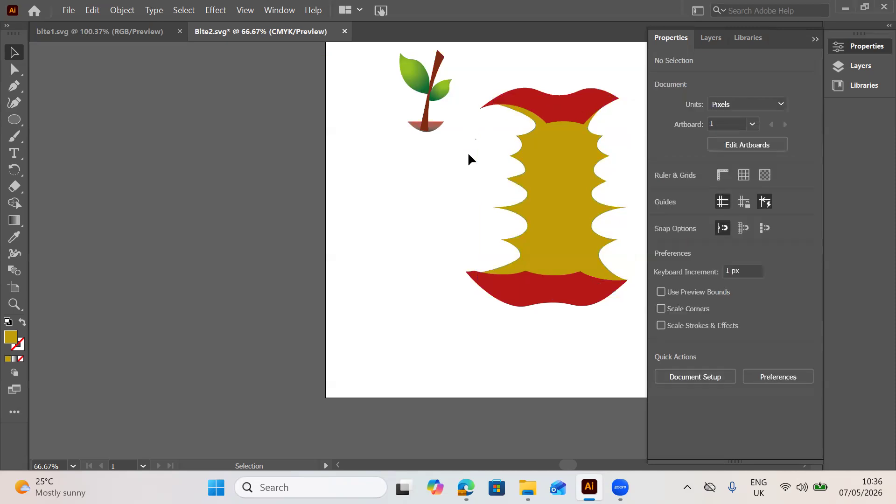
Select the golden core's path and move its upper-right corner anchor out to the red cap's tip, at about X 408, Y 82 px.
left_click(587, 125)
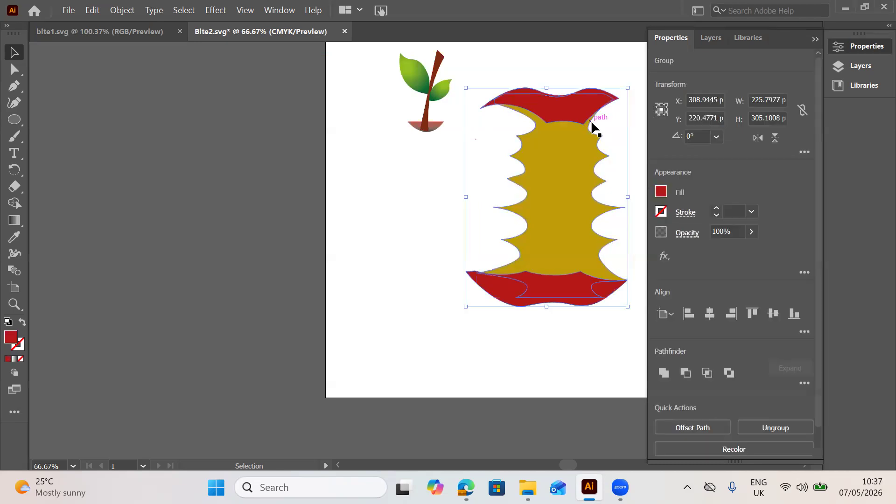
left_click(590, 119)
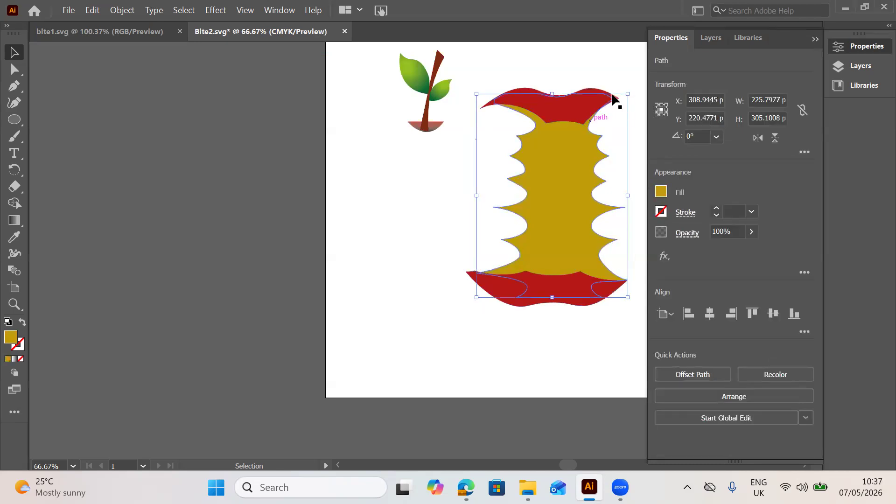
left_click(19, 69)
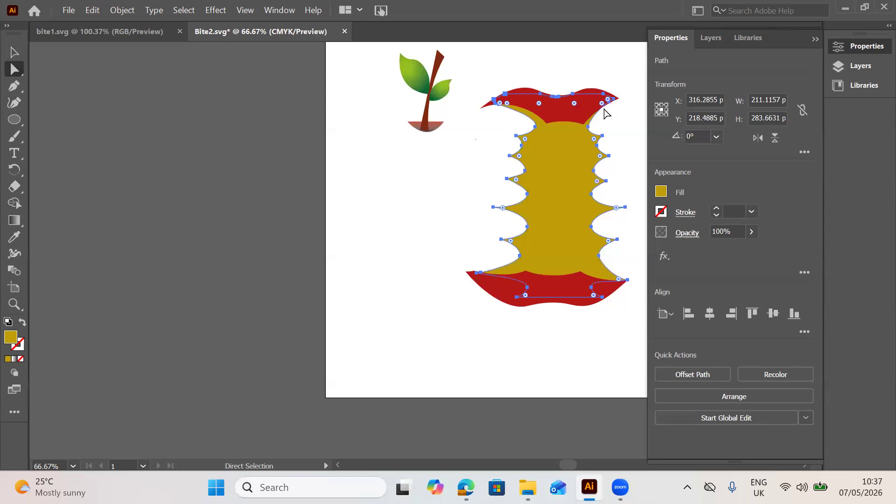
left_click_drag(604, 109, 600, 108)
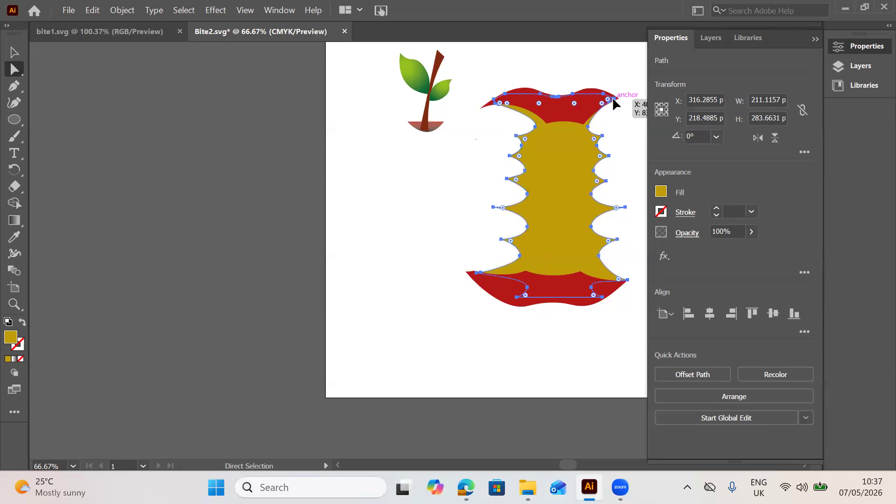
left_click(613, 99)
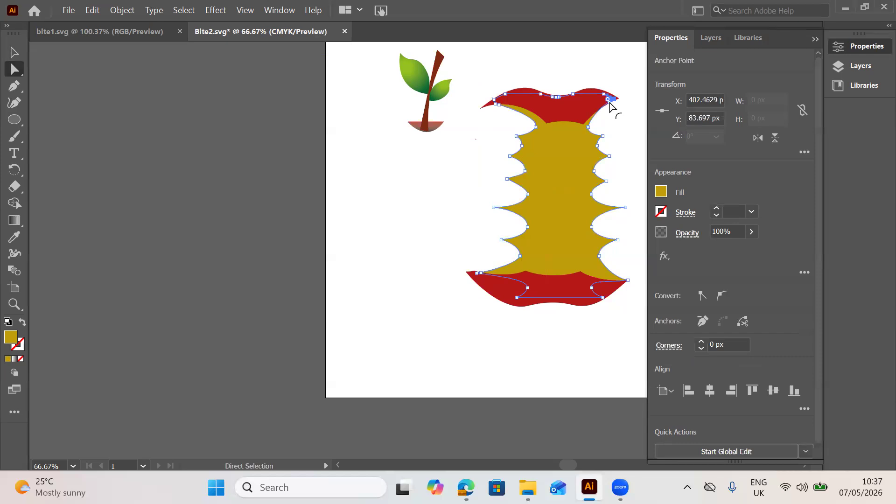
mouse_move(610, 105)
left_mouse_down()
mouse_move(620, 109)
mouse_move(617, 101)
left_mouse_up()
left_click(605, 113)
left_click(615, 108)
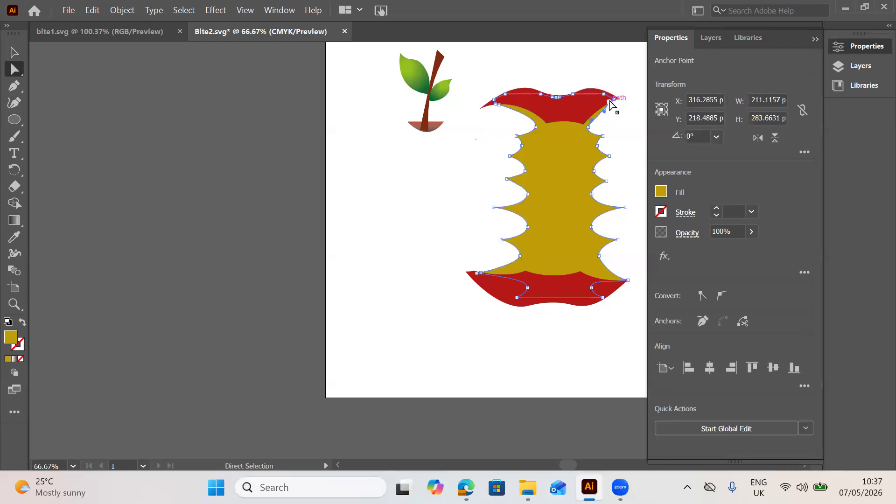
left_click_drag(611, 104, 609, 104)
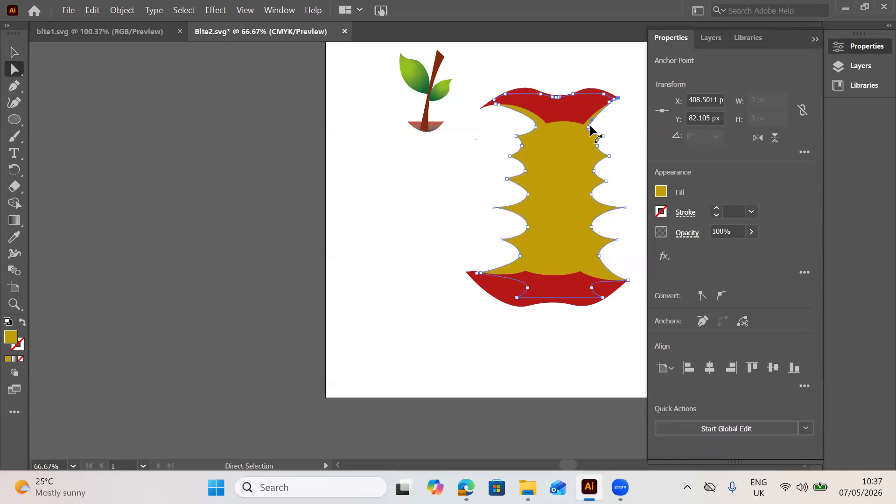
Move the core's upper-right notch anchor to about X 372, Y 122 px and nudge the anchor beside the cap's tip to about X 398, Y 81 px.
left_click_drag(589, 125, 593, 129)
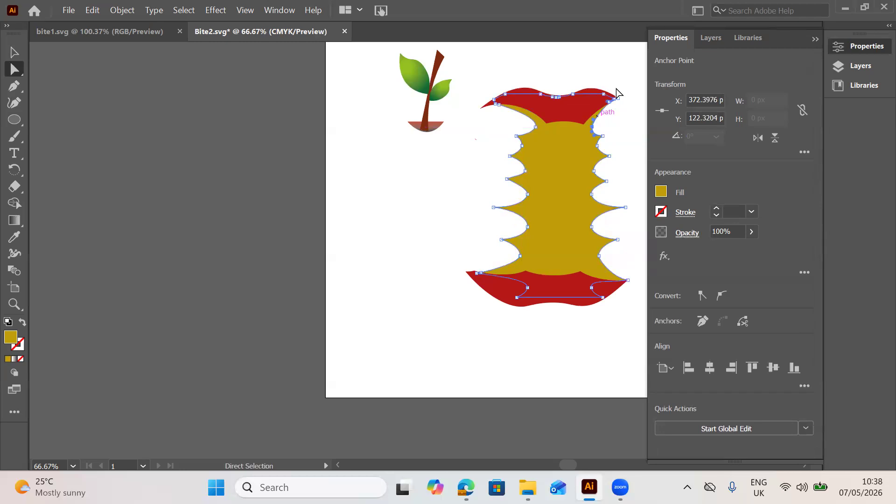
left_click_drag(609, 101, 611, 97)
left_click(611, 100)
left_click(13, 52)
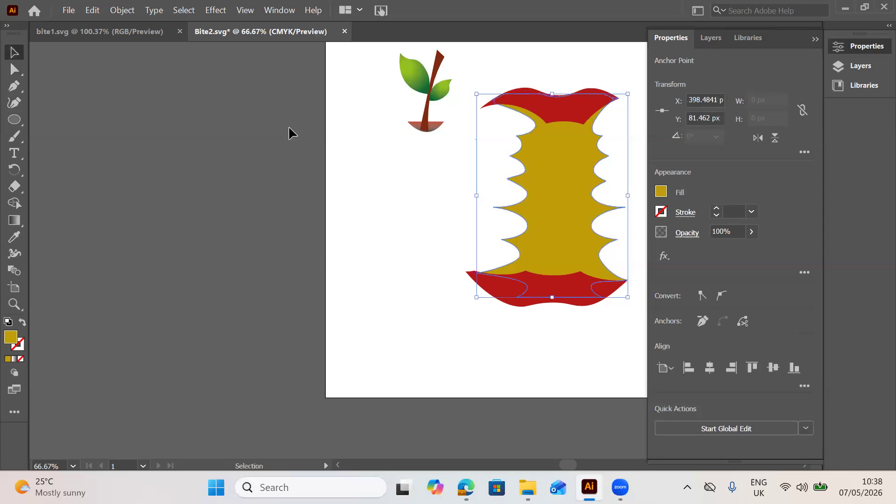
left_click(384, 177)
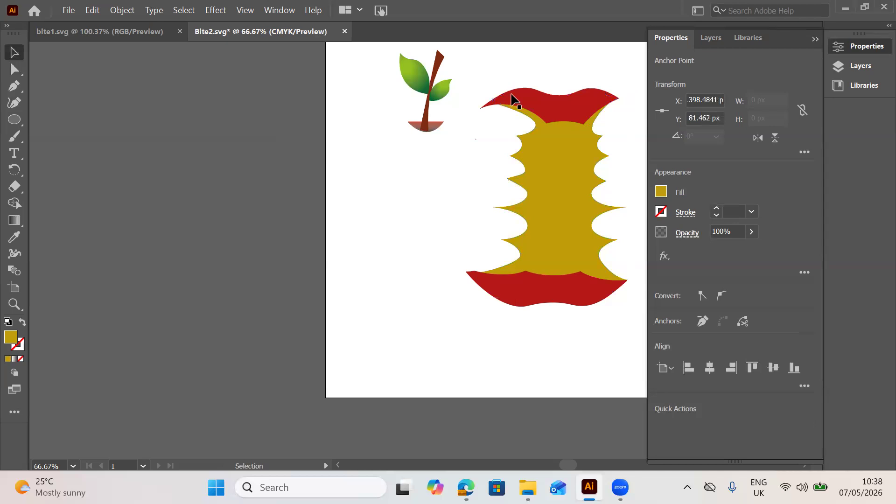
left_click(493, 61)
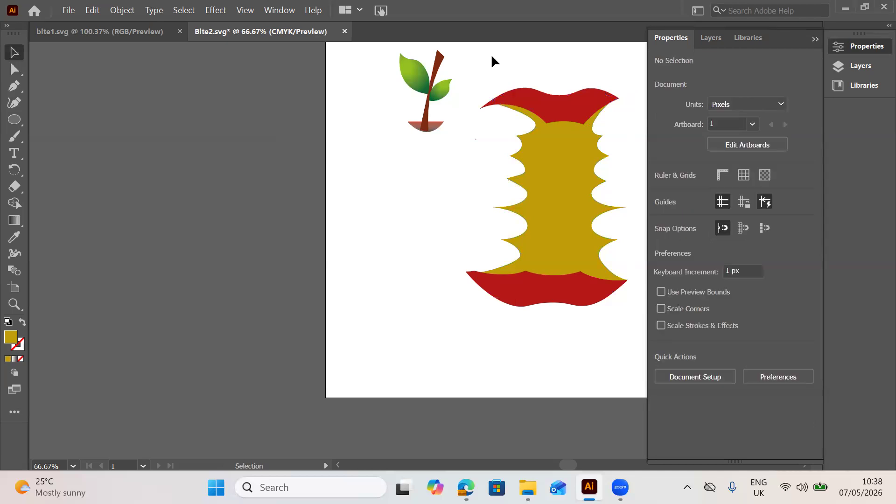
Group the golden core with its red cap and base, and move the group to about X 340, Y 224 px.
left_click_drag(500, 72, 611, 327)
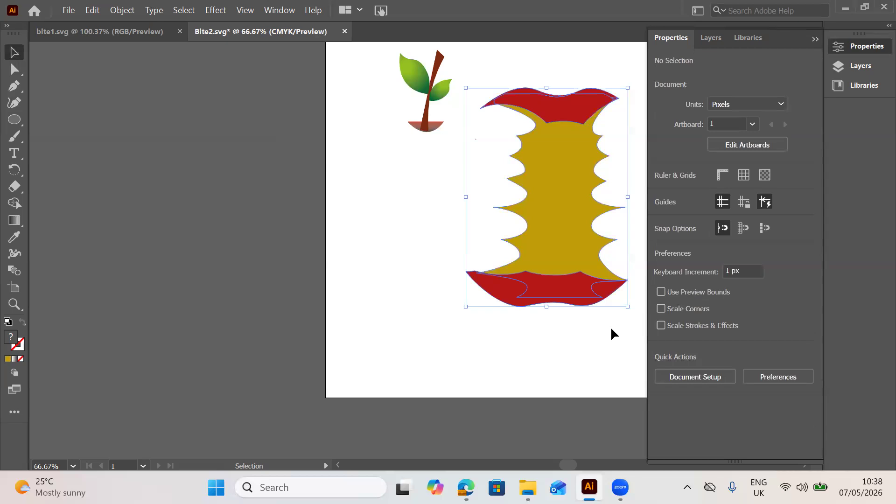
right_click(559, 260)
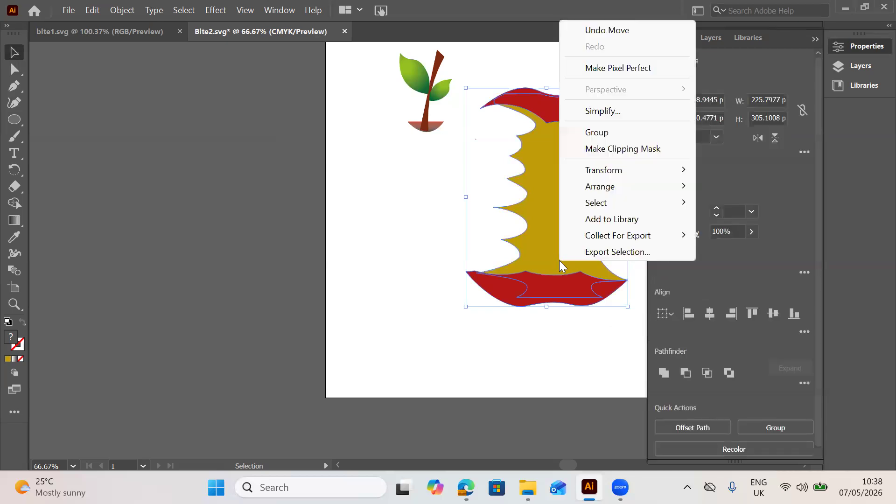
left_click(604, 133)
left_click_drag(563, 119, 508, 163)
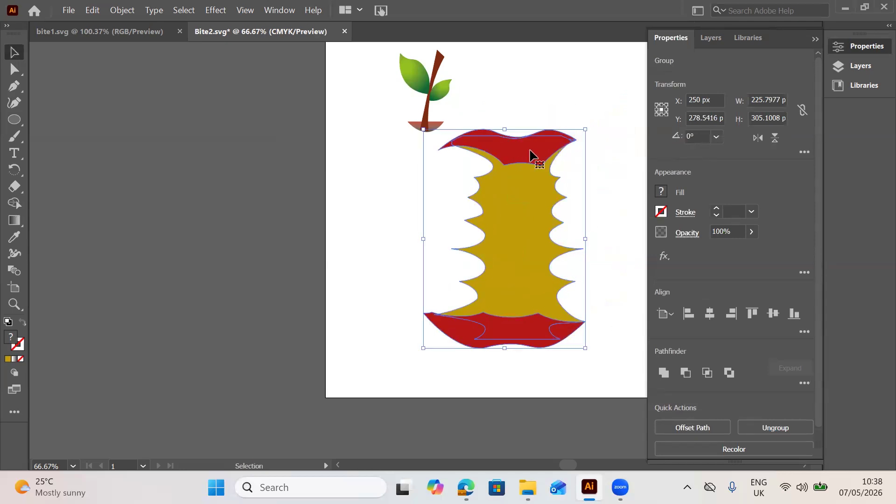
left_click_drag(547, 142, 611, 104)
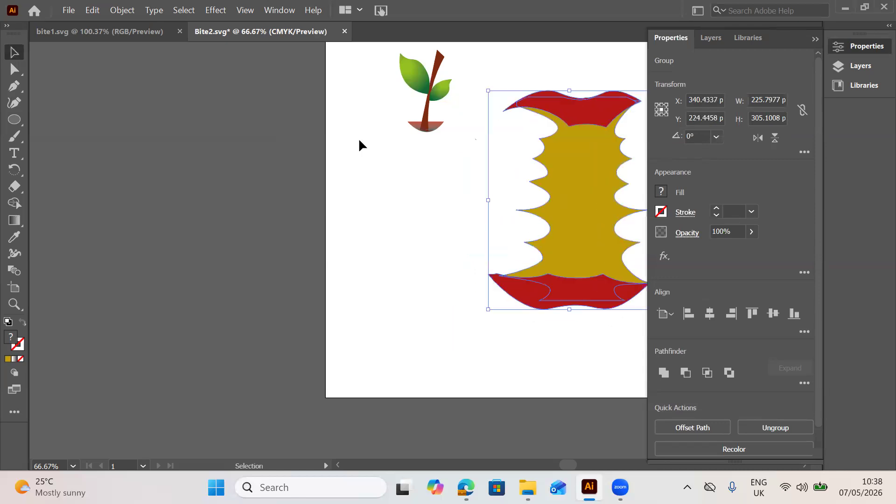
Draw the upper, right and lower edges of a golden strip below the stem with the Pen tool, about 49 px wide at the top and 246 px tall.
left_click(18, 123)
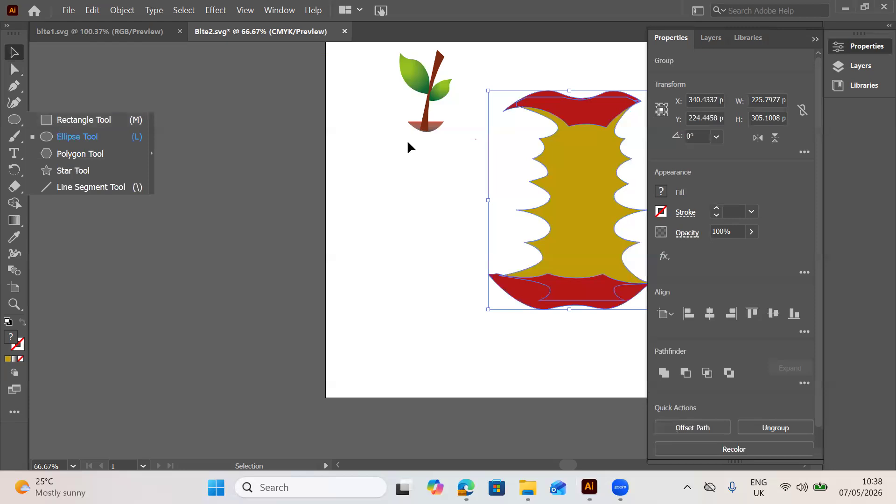
left_click(14, 86)
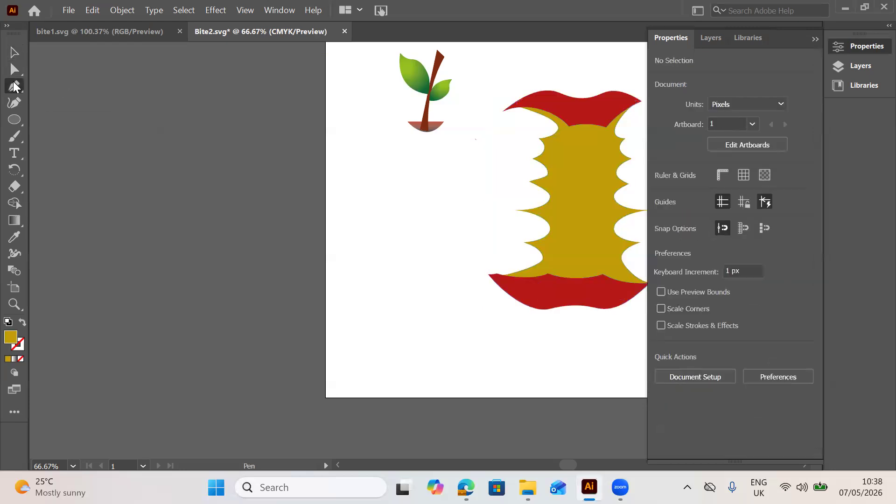
left_click(373, 153)
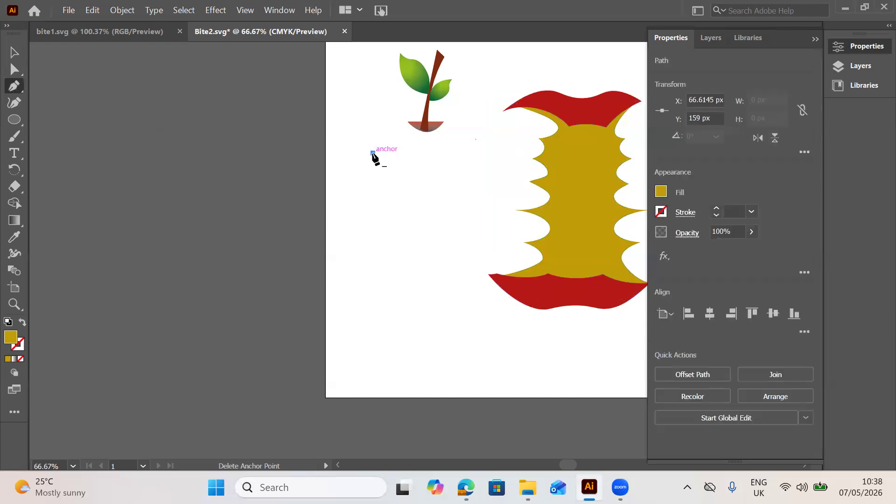
left_click(408, 153, "shift")
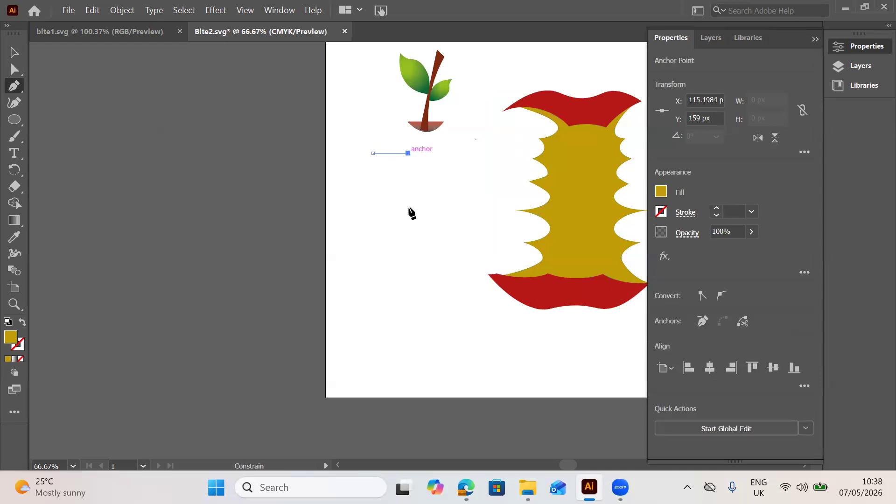
left_click(407, 329)
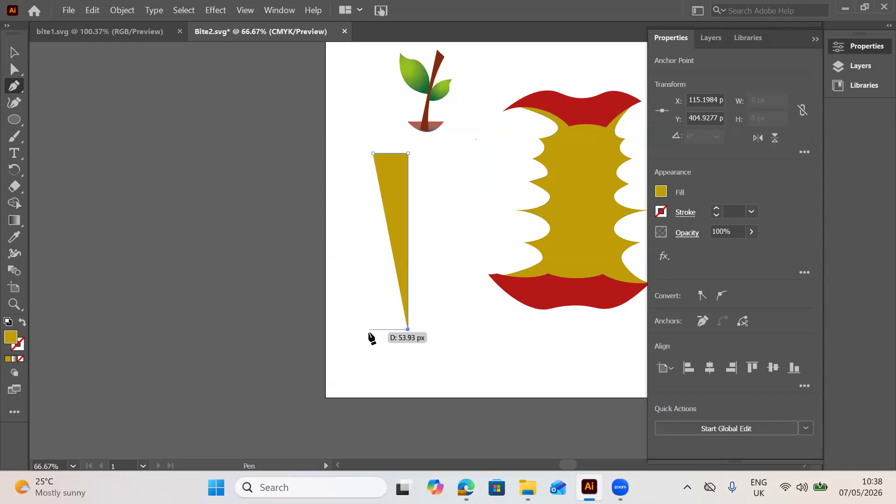
left_click(369, 329)
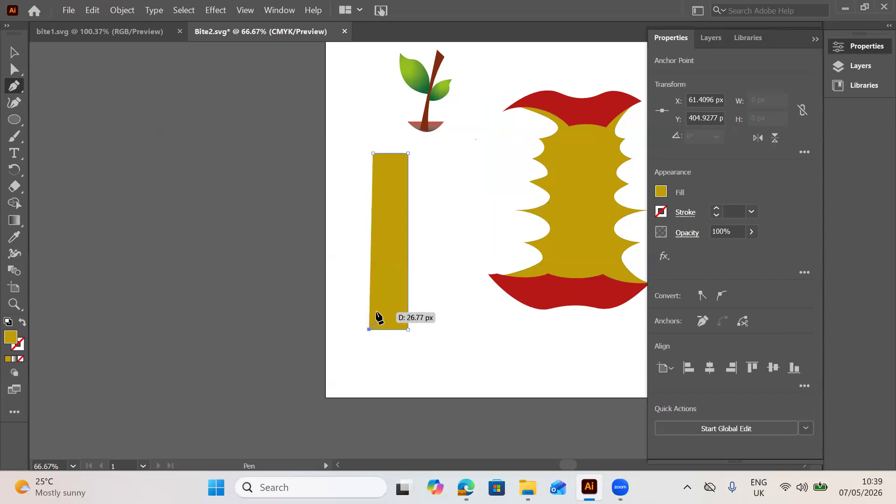
Continue the strip's left edge upward from its lower corner as zigzag notches, to about X 66, Y 274 px.
left_click(381, 316)
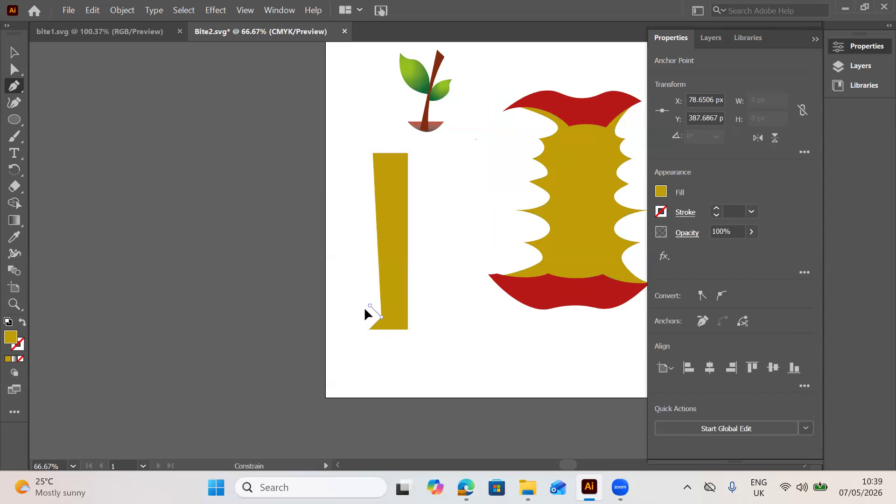
left_click(369, 304)
left_click(379, 294)
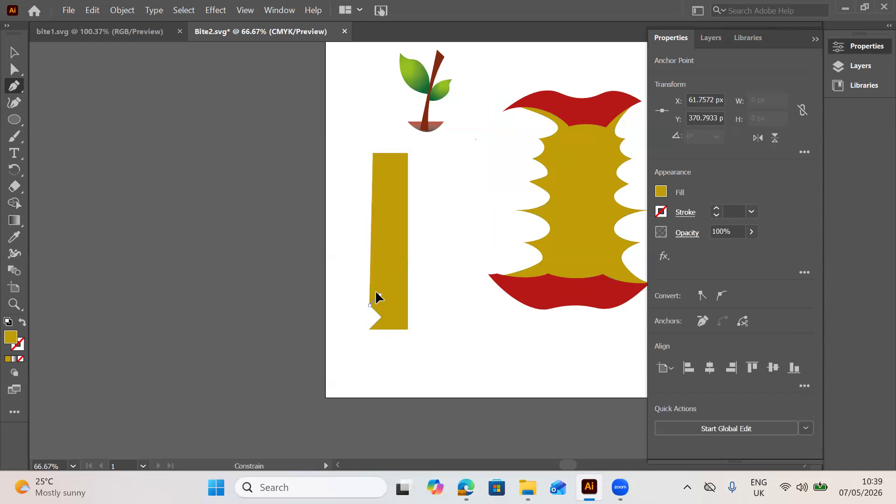
left_click(364, 279)
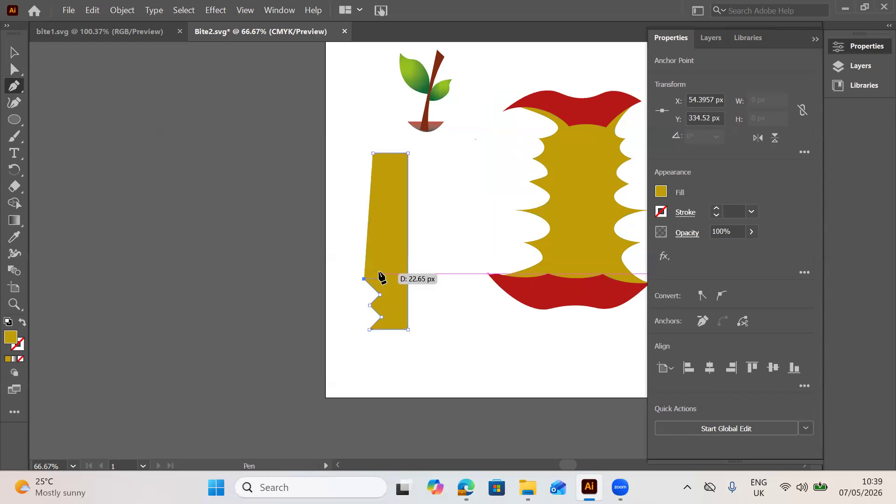
left_click(376, 268)
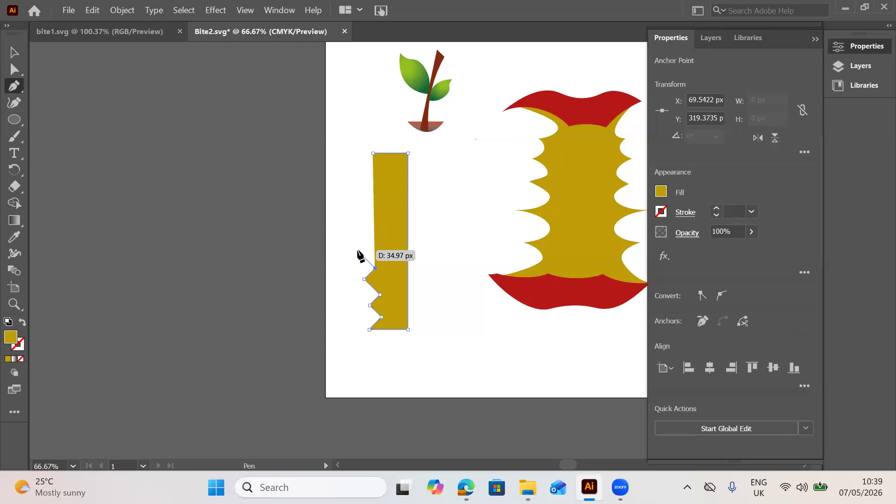
left_click(357, 250)
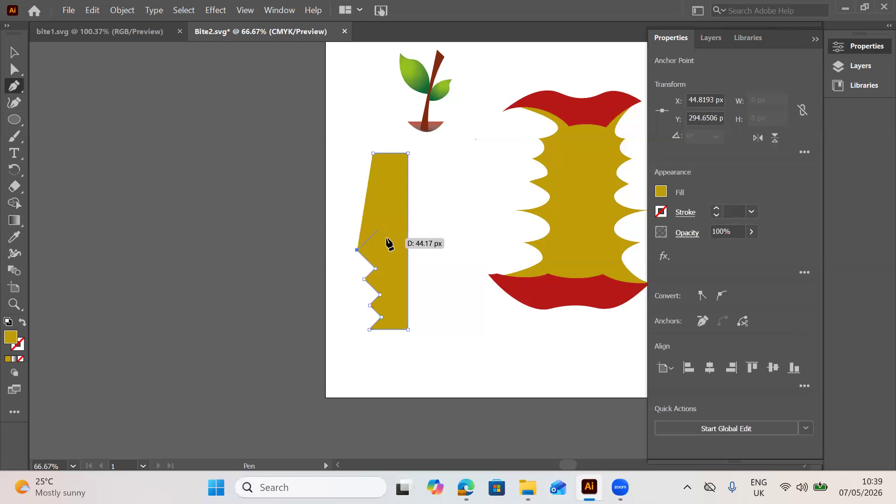
left_click(372, 235)
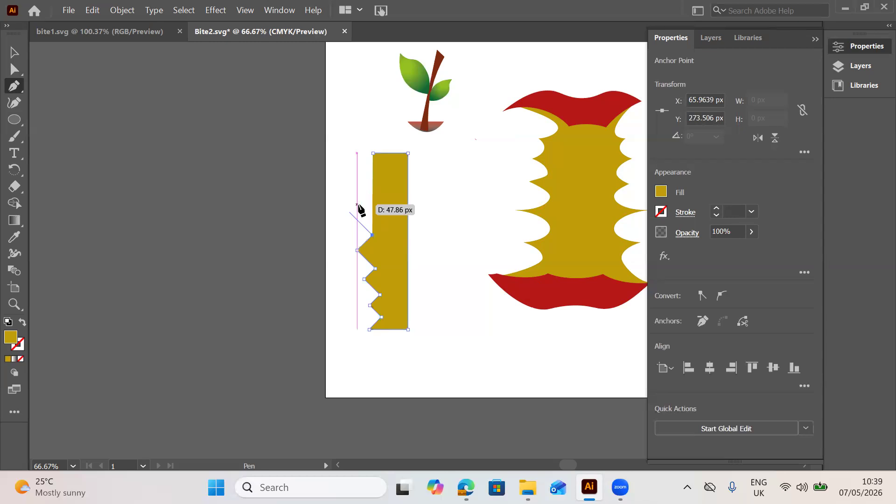
Complete the zigzag left edge up to a corner at about X 47, Y 159 px and close the strip's path at its starting anchor.
left_click(358, 205, "shift")
left_click(369, 198, "shift")
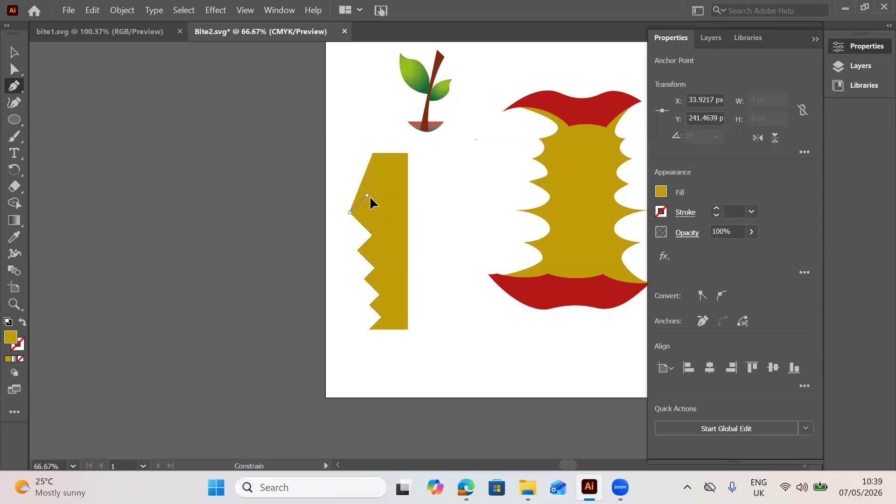
left_click(360, 184, "shift")
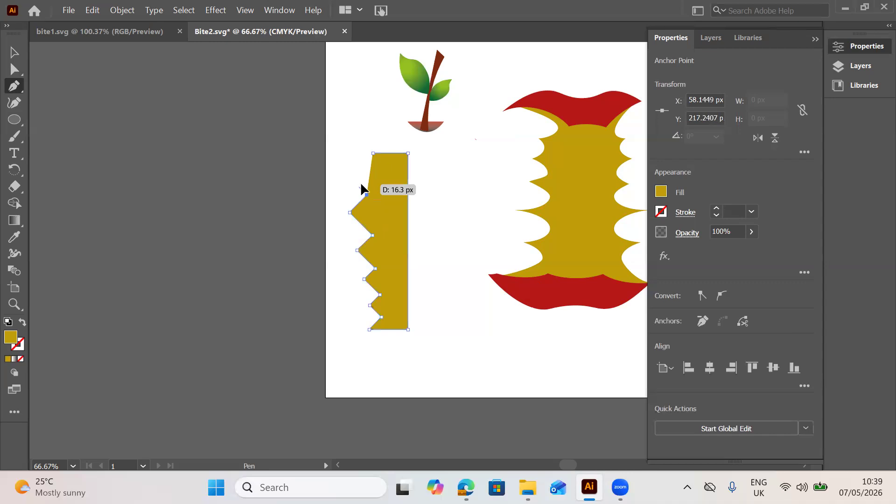
left_click(376, 181, "shift")
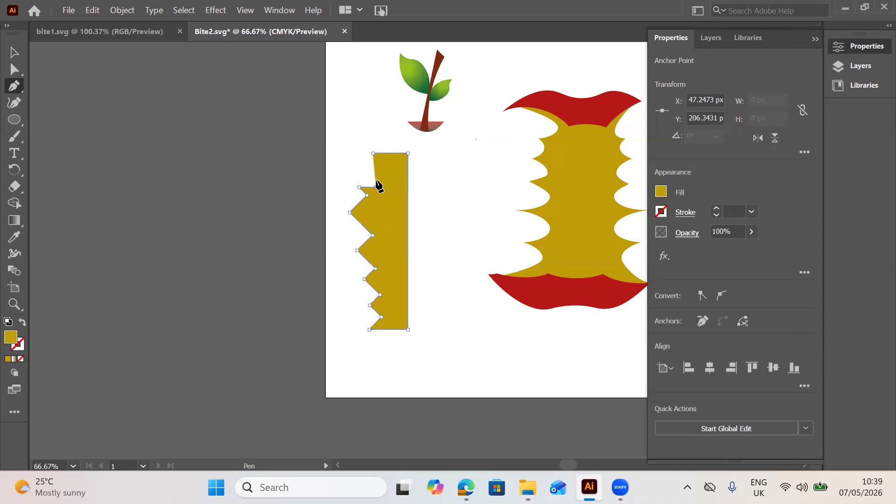
left_click_drag(377, 181, 364, 165)
left_click(359, 169, "shift")
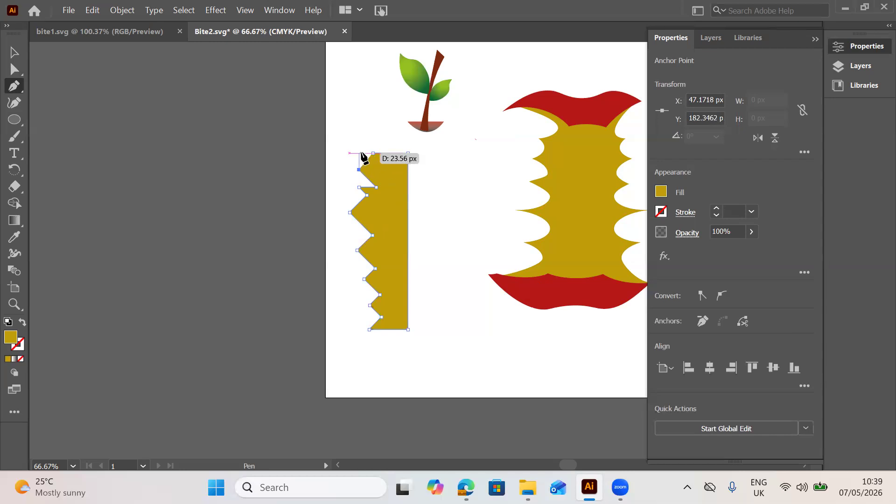
left_click(359, 153)
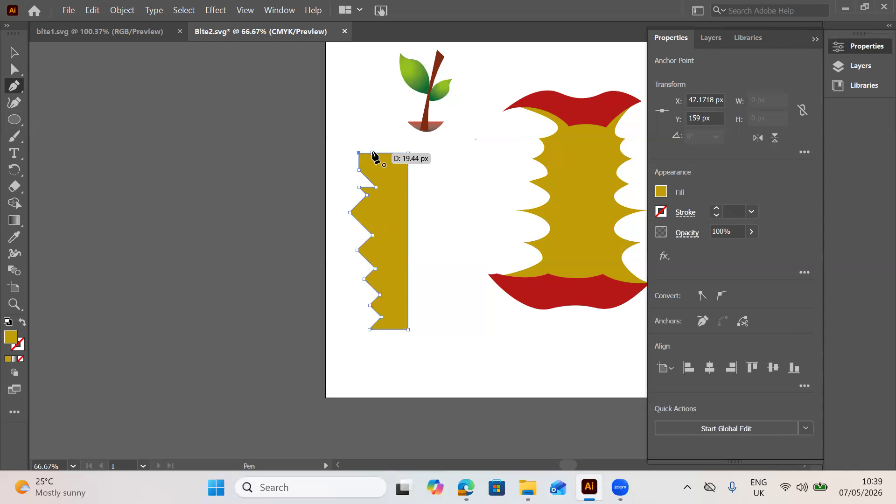
left_click(372, 153)
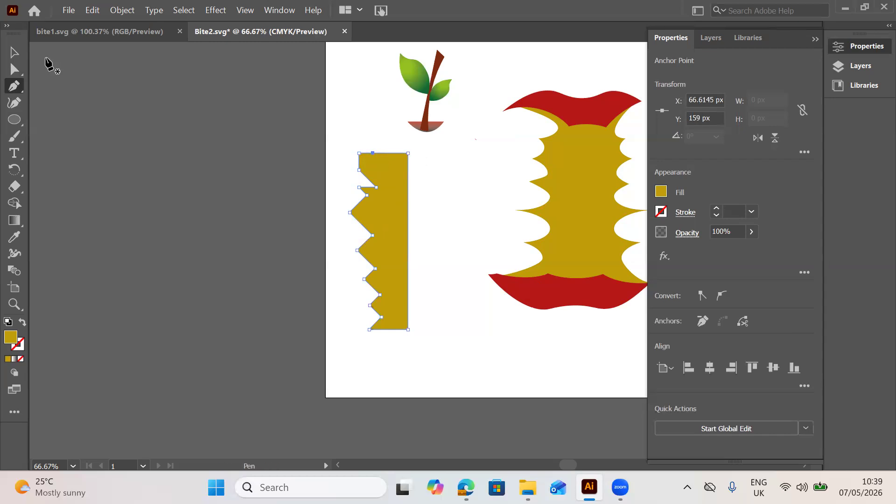
key("v")
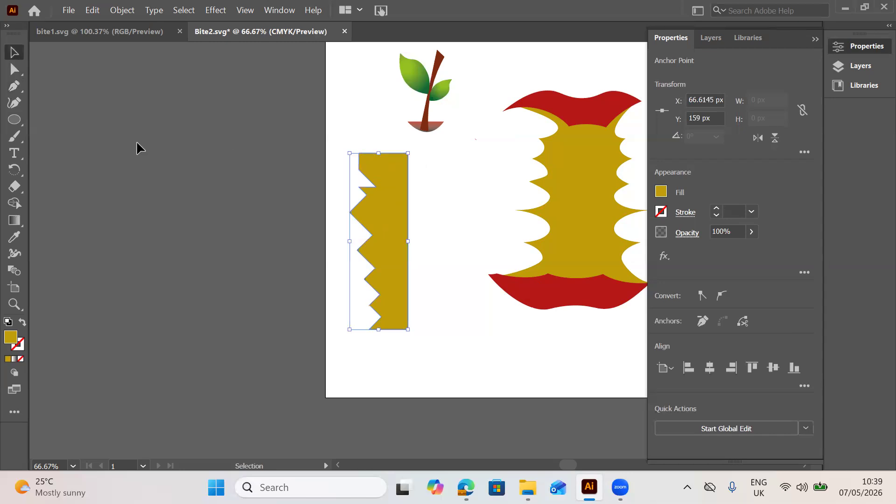
Round the upper and middle zigzag notches of the strip's left edge into bite curves with the Curvature tool.
left_click(14, 104)
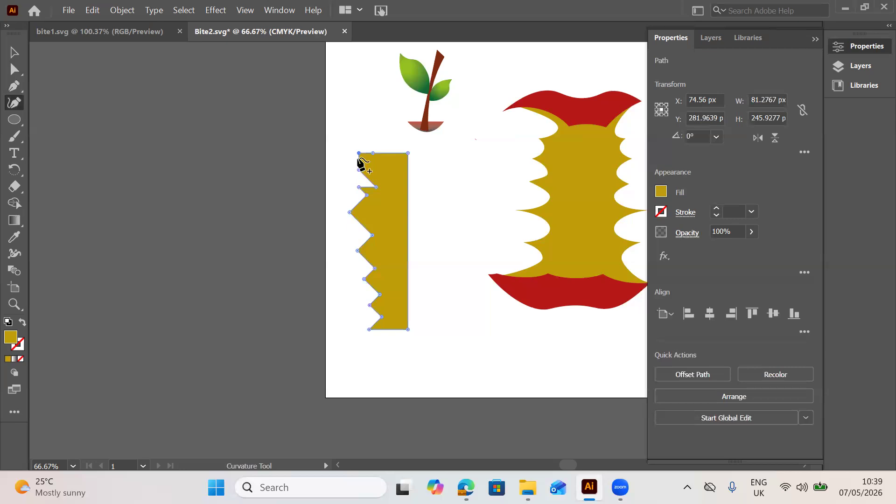
left_click(364, 159)
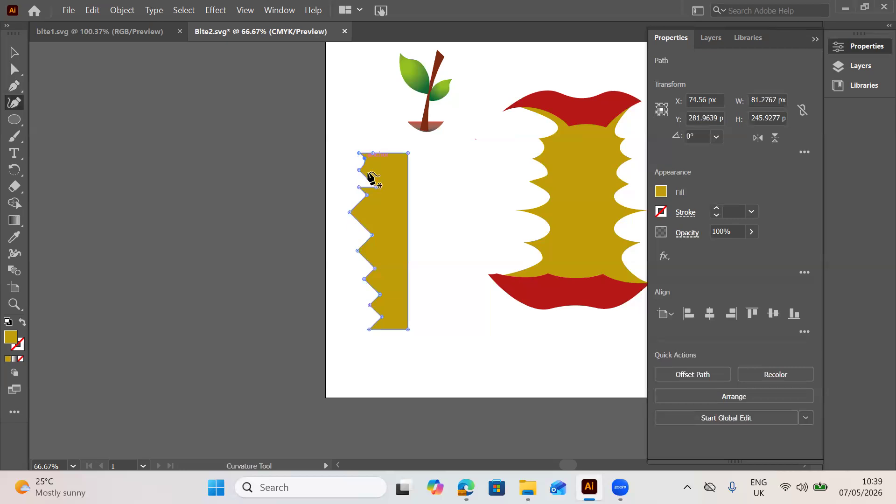
left_click(370, 177)
left_click(358, 204)
left_click(365, 207)
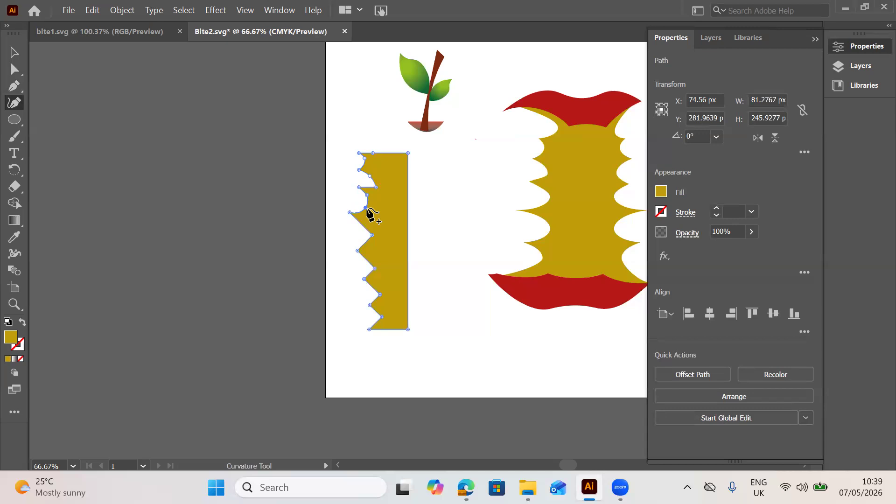
left_click(368, 222)
left_click_drag(366, 258, 372, 253)
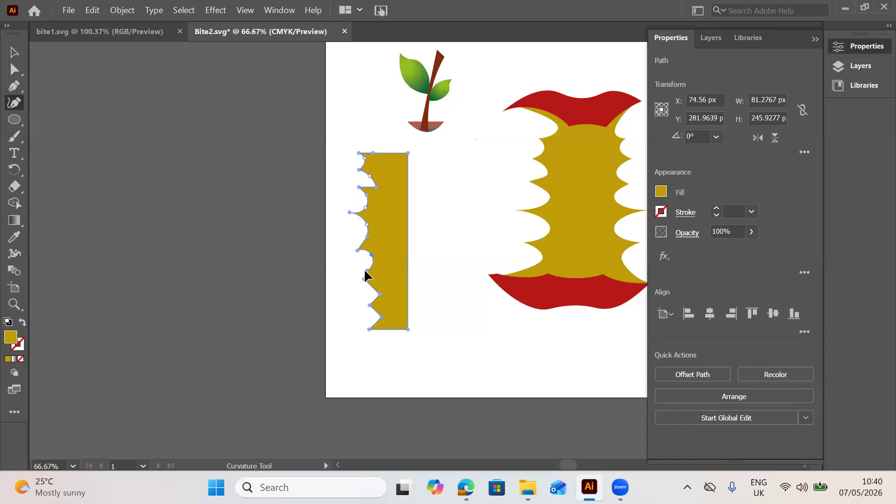
Round the lower zigzag notches of the strip's left edge into matching bite curves.
left_click(365, 271)
left_click(376, 286)
left_click(379, 303)
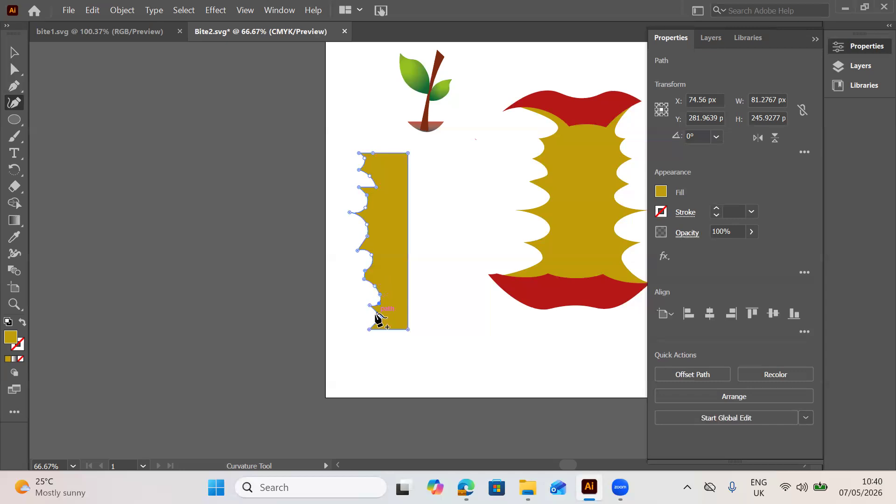
left_click(377, 313)
left_click_drag(377, 312, 380, 311)
left_click(379, 324)
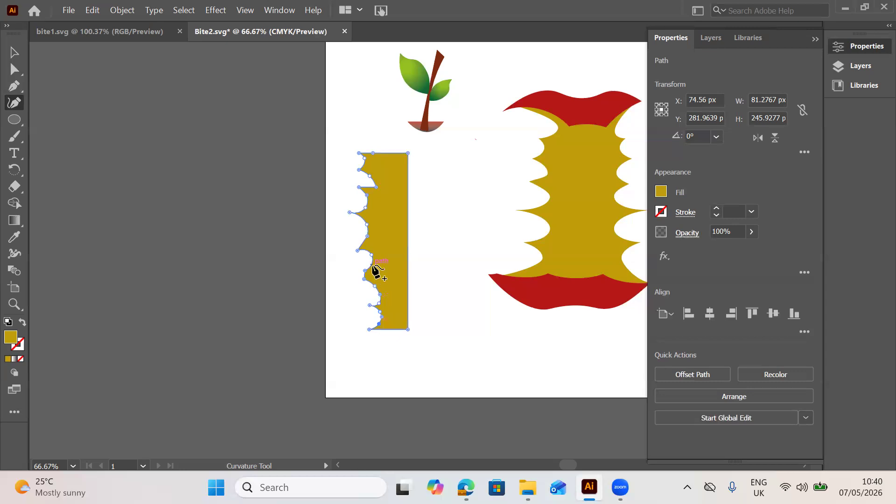
Adjust the middle and upper bite curves and pull the outermost tip inward, making the strip about 72 px wide.
left_click_drag(372, 270, 373, 270)
left_click(373, 271)
left_click_drag(367, 234, 373, 239)
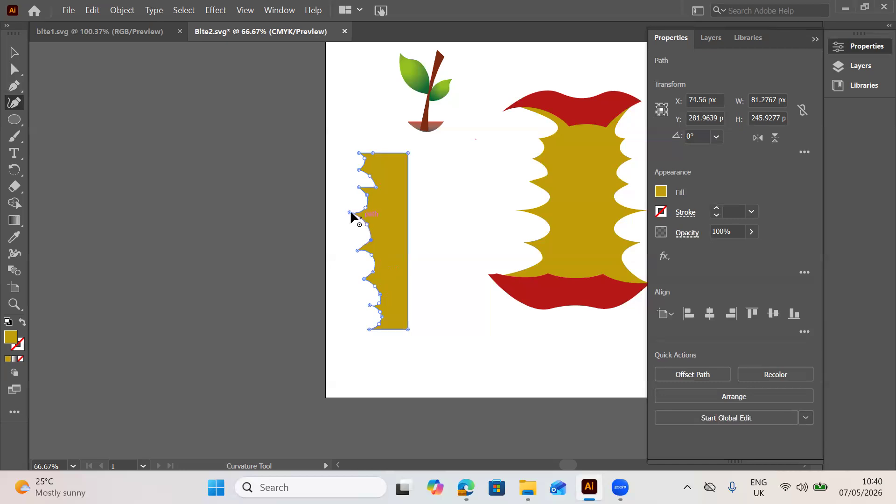
left_click_drag(355, 217, 356, 219)
left_click(358, 193)
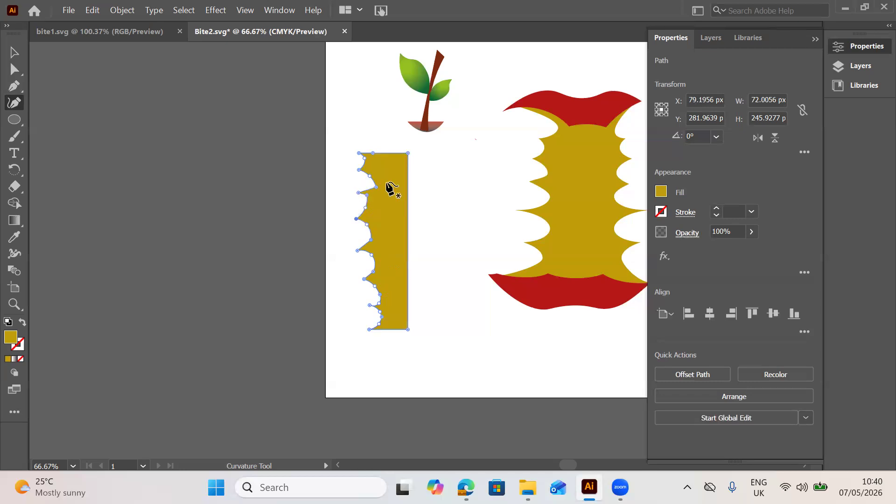
left_click(370, 184)
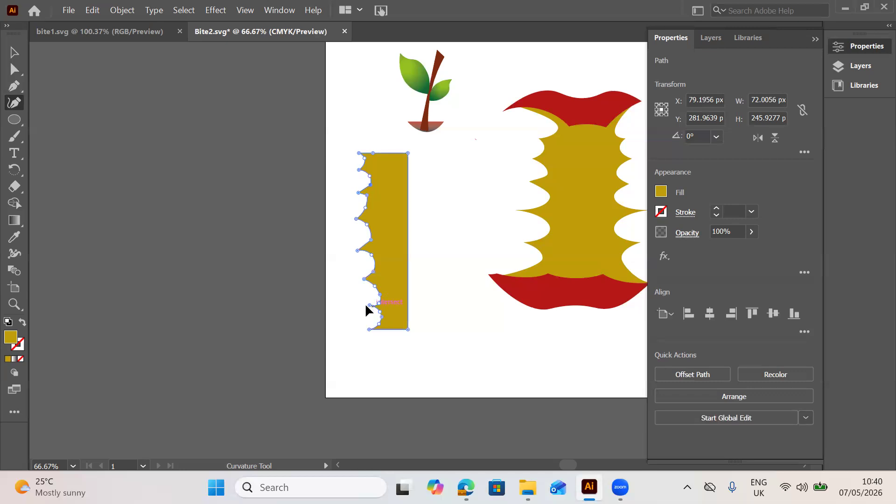
Pull the lowest bite tip and the strip's lower-left corner outward, making the strip about 247 px tall.
left_click_drag(363, 305, 363, 303)
left_click_drag(377, 305, 371, 306)
left_click(364, 307)
left_click(375, 295)
left_click_drag(375, 296, 372, 333)
key("ctrl+z")
double_click(361, 330)
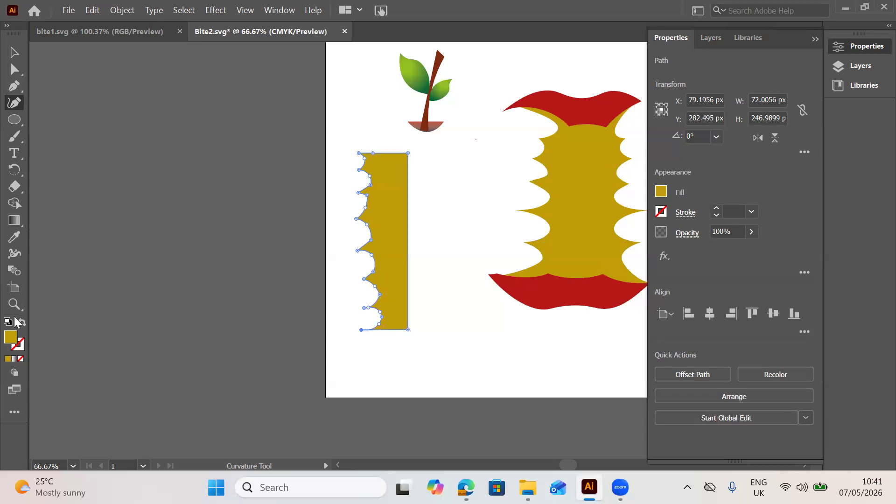
Change the bitten strip's fill to a pale yellow of the same hue.
double_click(9, 343)
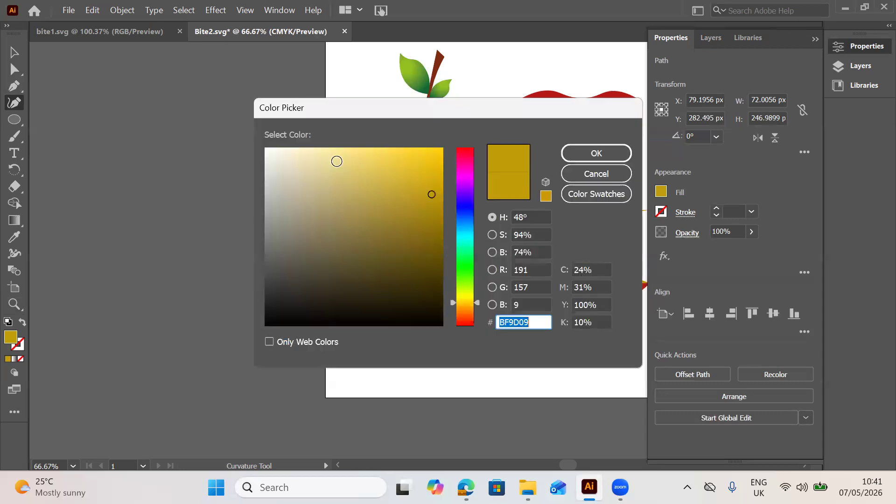
left_click(336, 161)
left_click(583, 154)
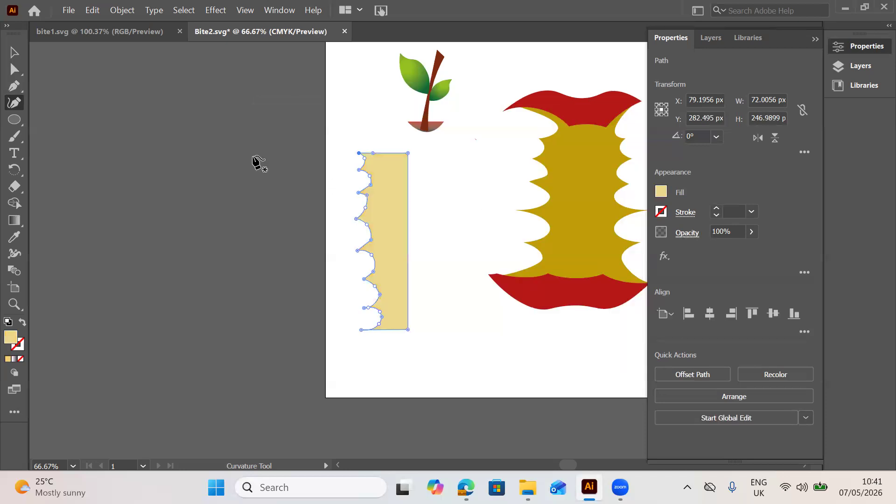
Narrow the pale yellow strip to about 29 px wide from its straight right side, keeping its height.
left_click(12, 55)
key("v")
left_click_drag(407, 240, 377, 243)
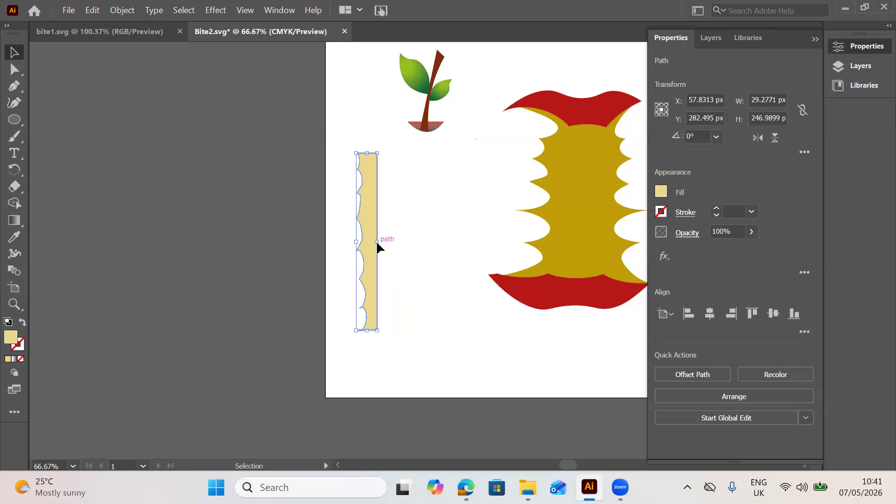
left_click(403, 263)
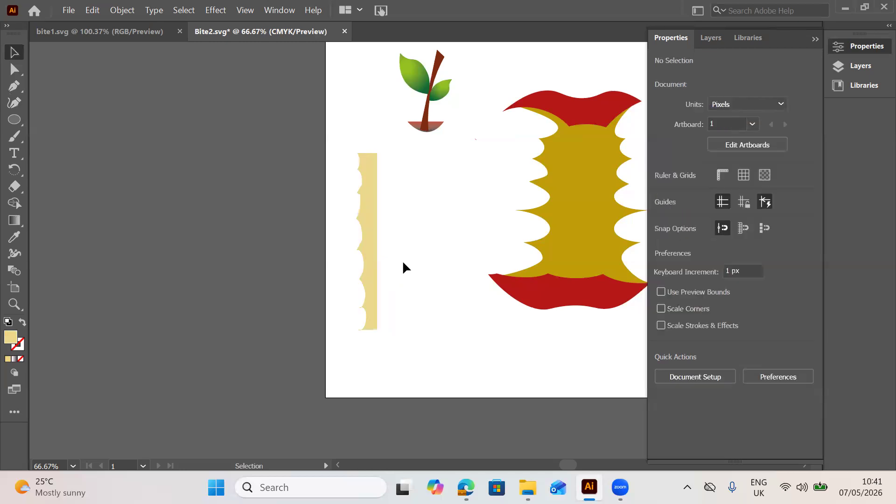
left_click(373, 250)
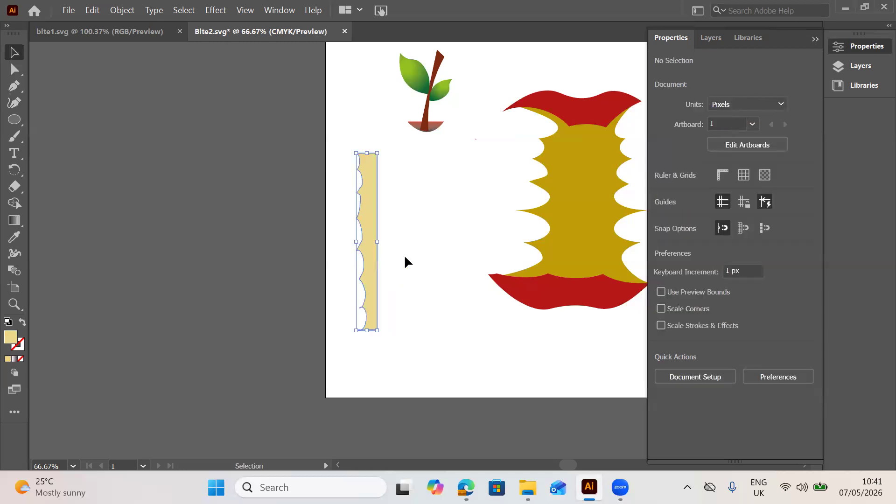
left_click(404, 261)
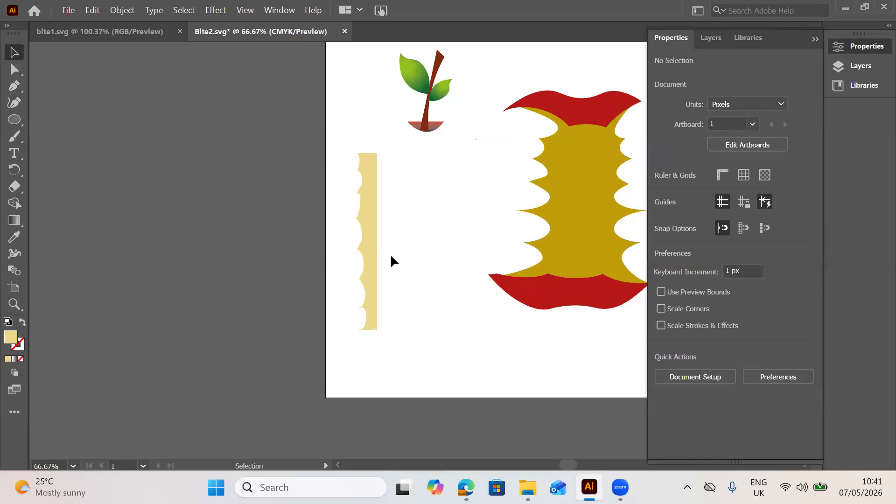
Create a mirrored copy of the pale yellow strip with Reflect, so its bitten edge faces right.
left_click(366, 243)
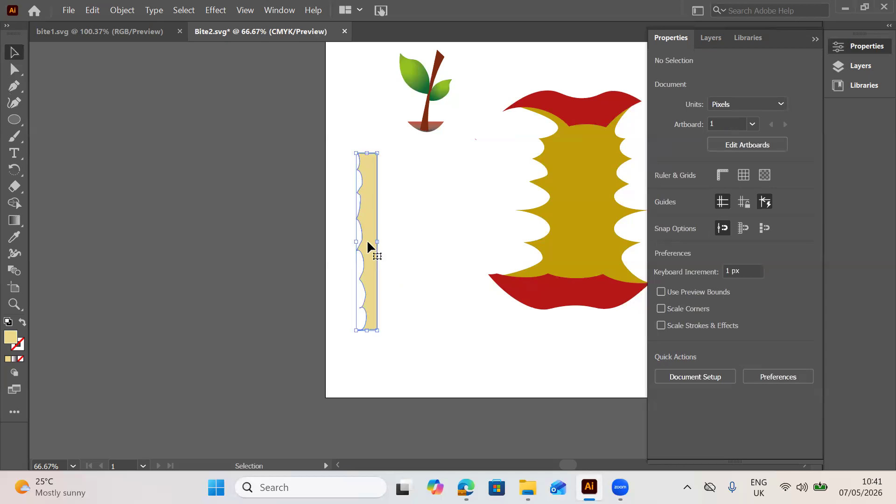
right_click(368, 242)
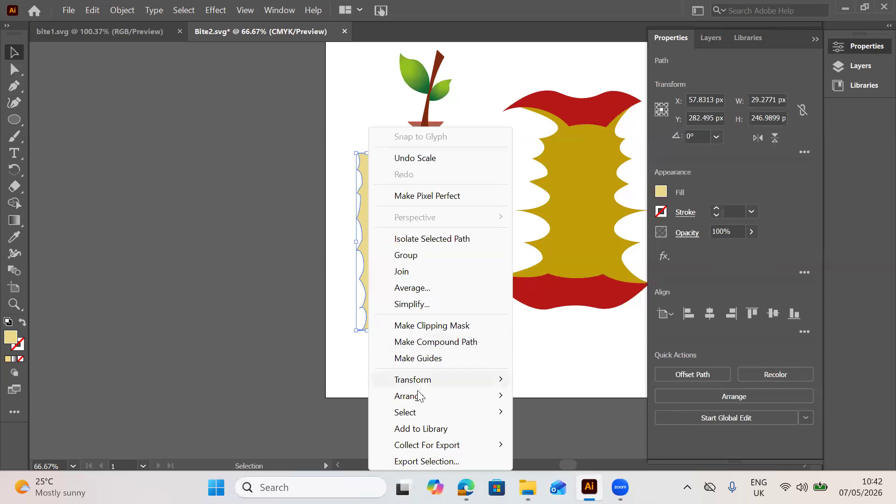
mouse_move(442, 388)
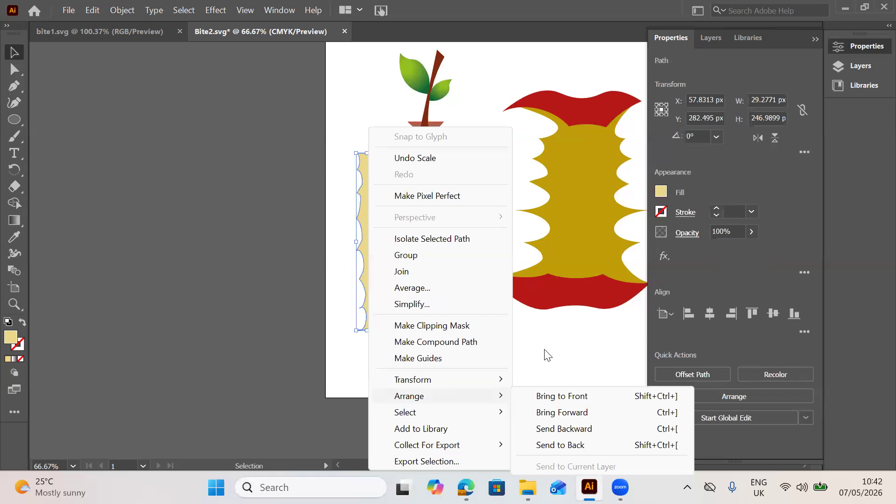
mouse_move(442, 381)
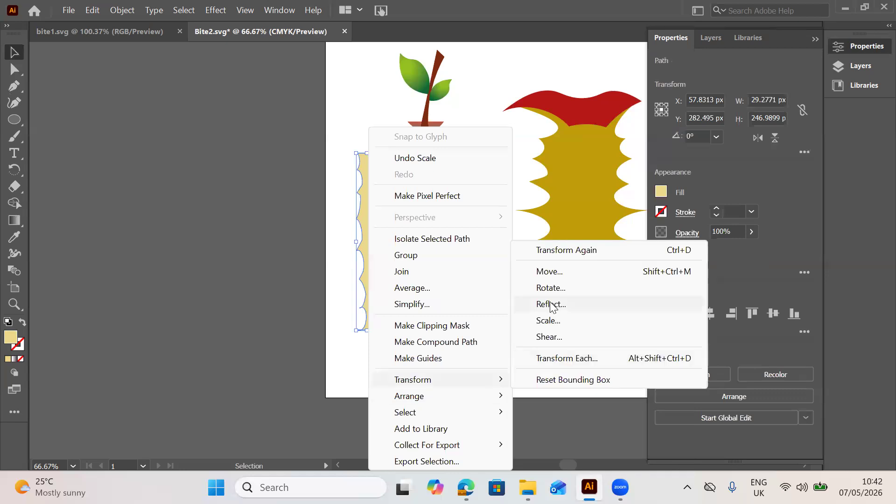
left_click(551, 305)
left_click(390, 331)
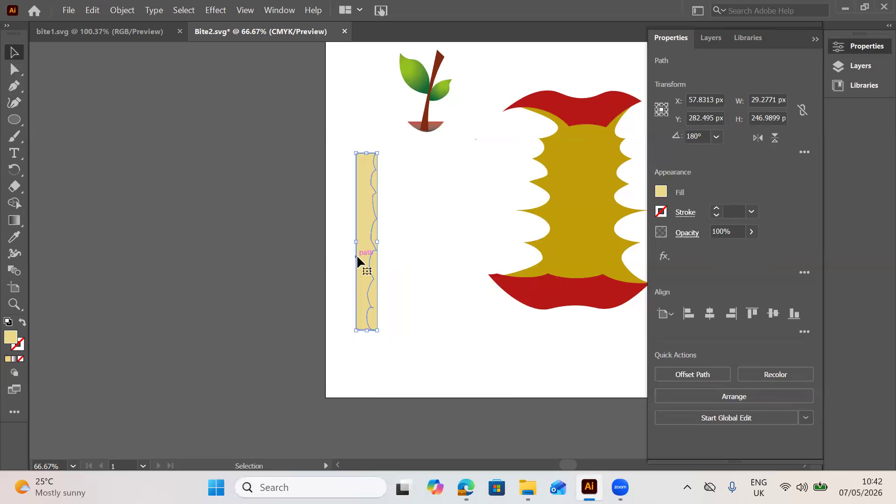
Move the mirrored strip to the right so both halves form one symmetrical column with bites on both sides.
left_click_drag(375, 255, 368, 257)
key("ctrl+h")
left_click(406, 237)
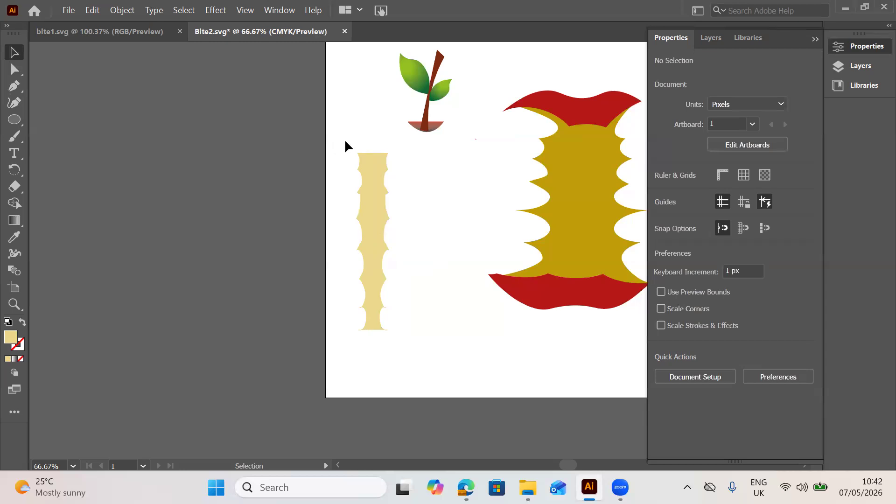
Unite the two pale yellow halves into one shape and rotate the column about 180° so it stands upside down.
left_click_drag(334, 145, 399, 176)
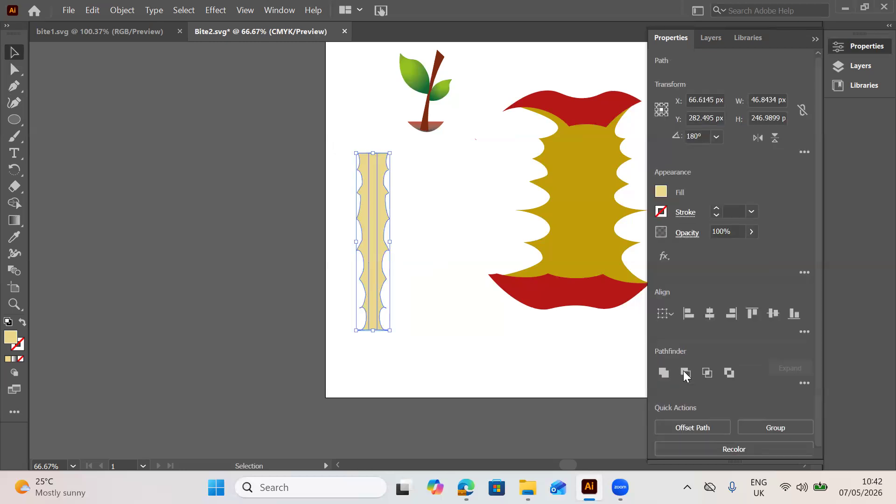
left_click(668, 375)
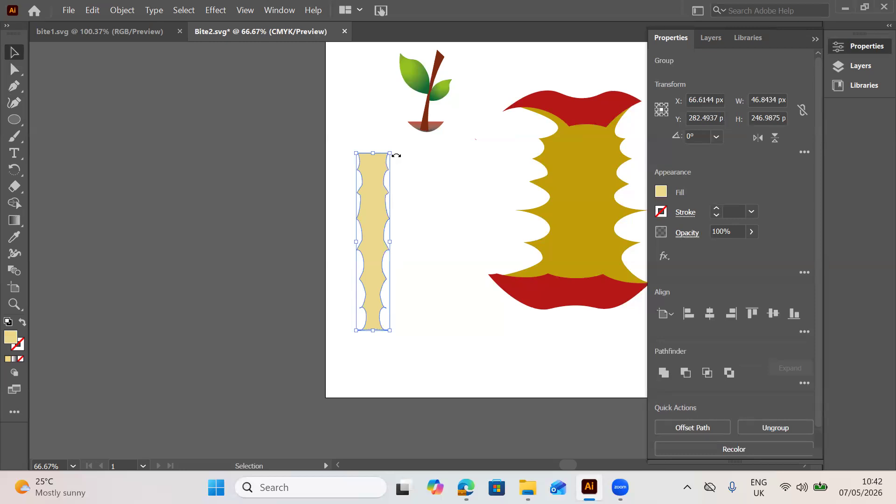
left_click_drag(396, 154, 347, 336)
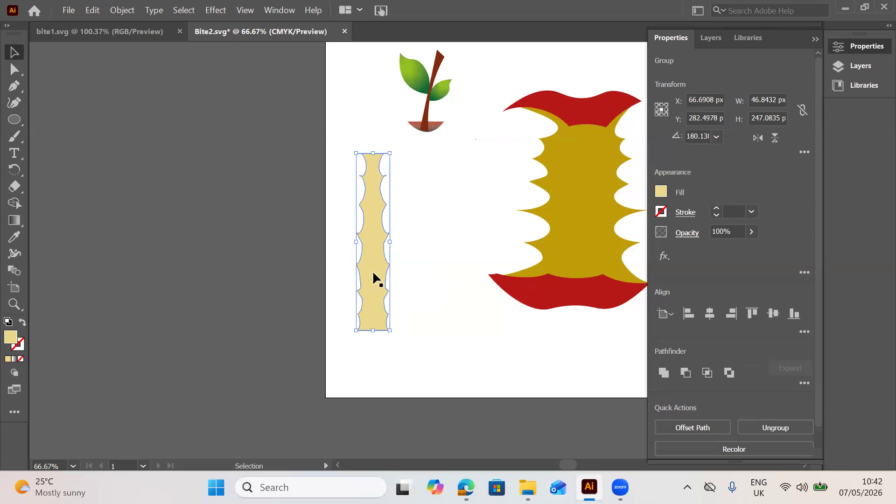
Move the pale column onto the middle of the golden core and widen it to about 60 px.
left_click_drag(372, 270, 581, 226)
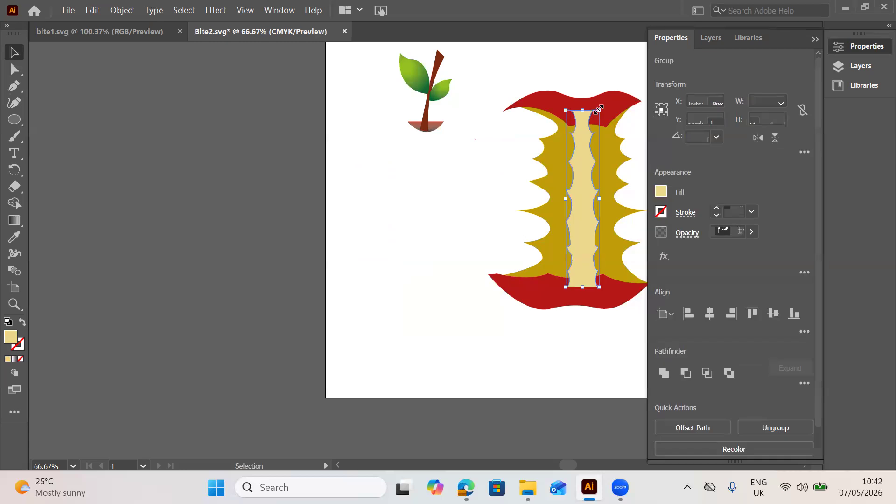
left_click_drag(598, 109, 609, 113)
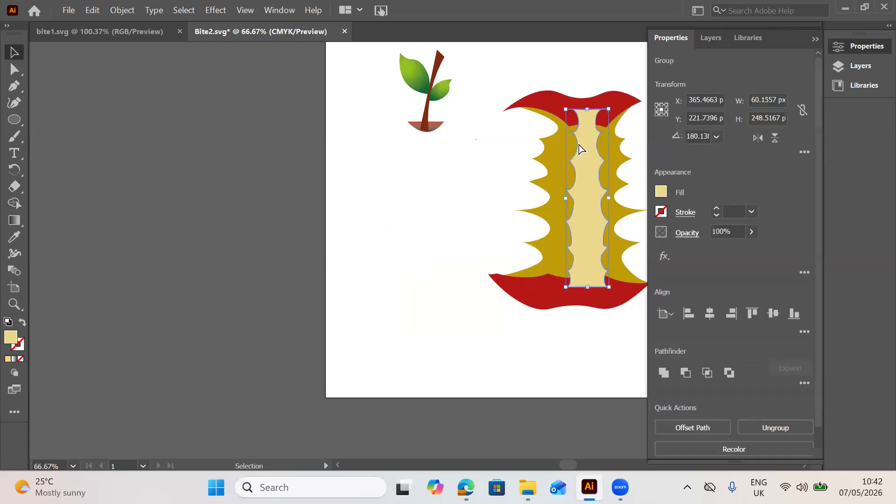
left_click_drag(578, 144, 582, 133)
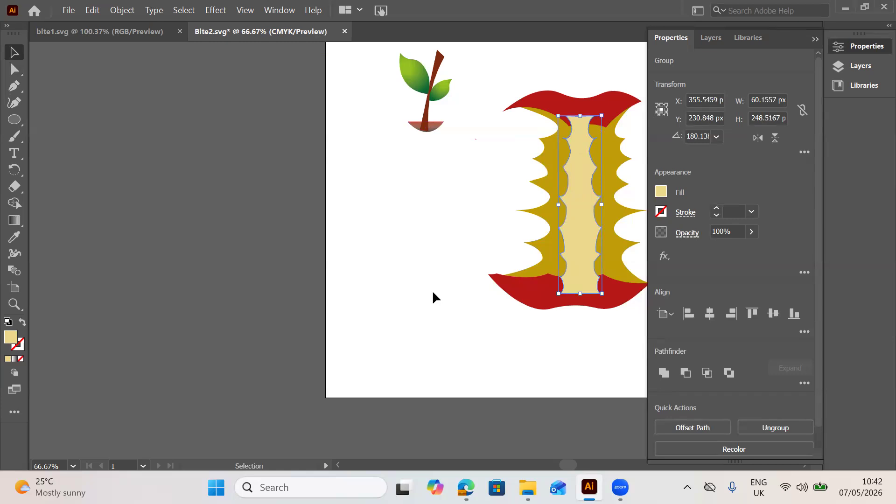
Move the pale column off the apple and ungroup the red and golden apple pieces.
left_click_drag(580, 261, 432, 290)
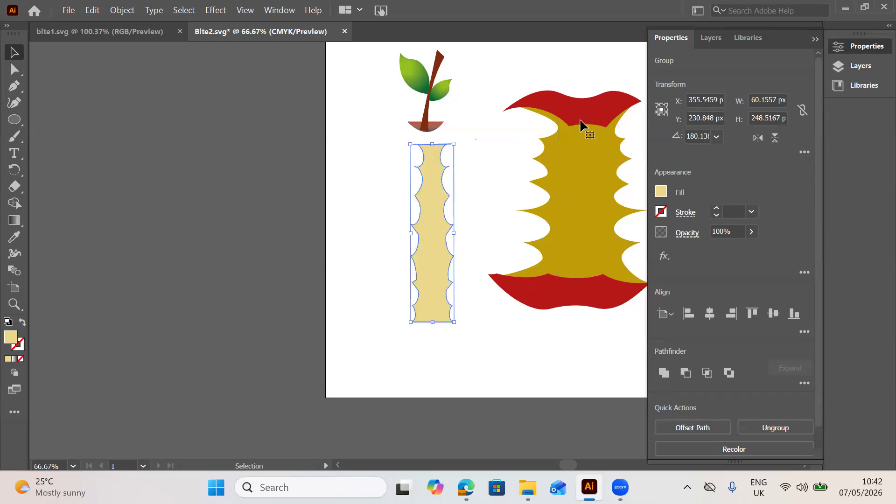
left_click(581, 125)
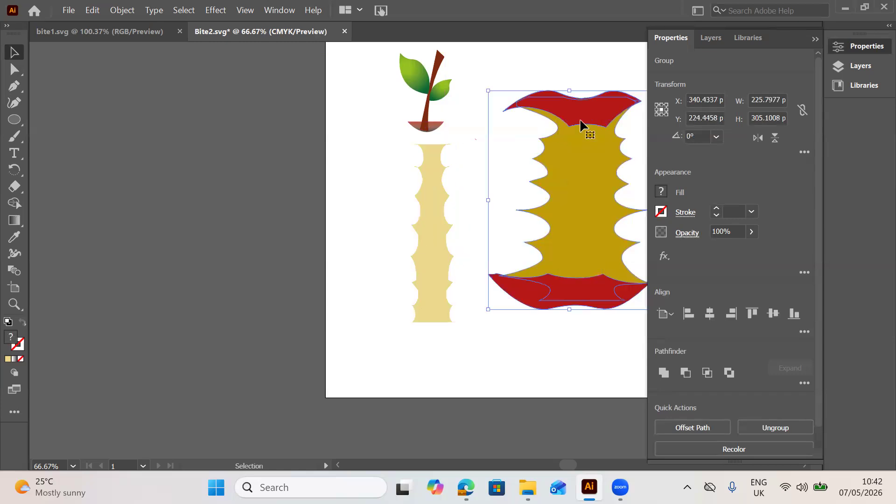
right_click(581, 121)
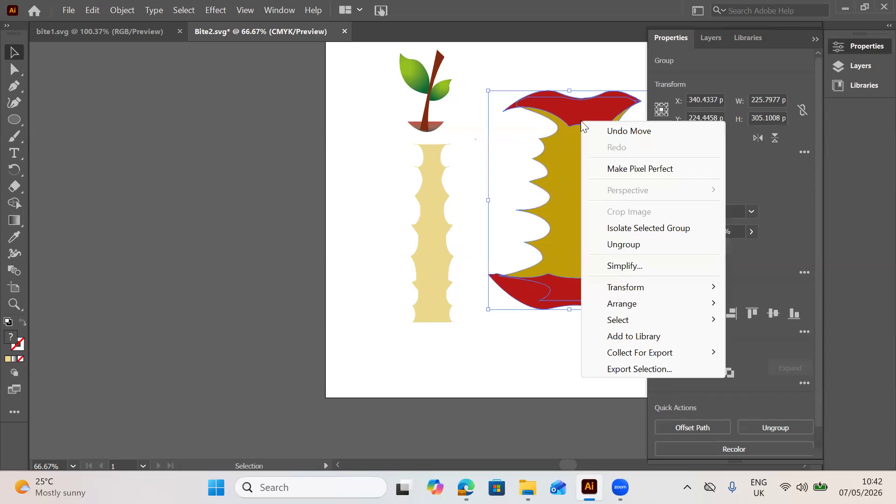
left_click(628, 244)
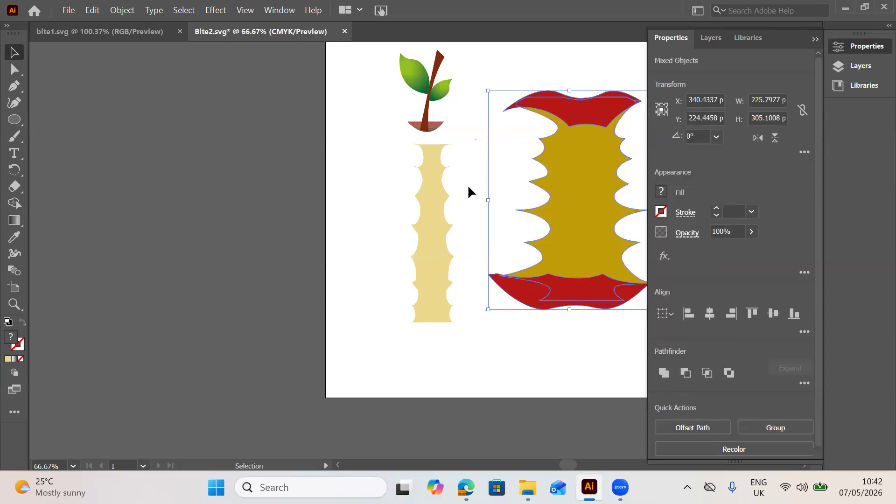
Place the pale column back over the golden core and resize it to about 63 px wide and 216 px high.
left_click(419, 188)
left_click_drag(544, 155, 567, 149)
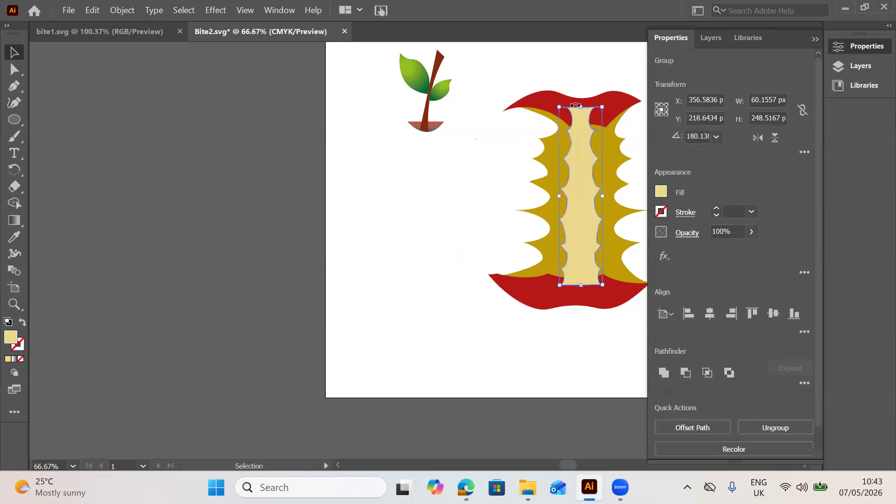
left_click_drag(581, 107, 580, 119)
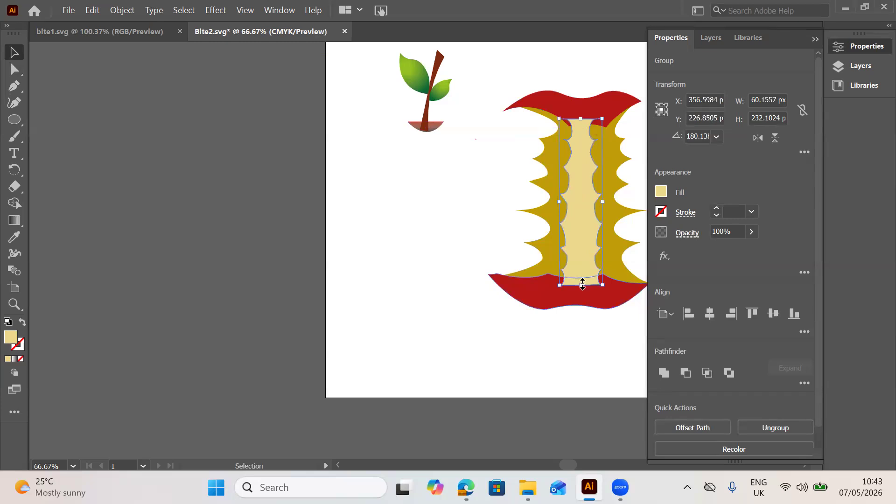
left_click_drag(582, 284, 581, 279)
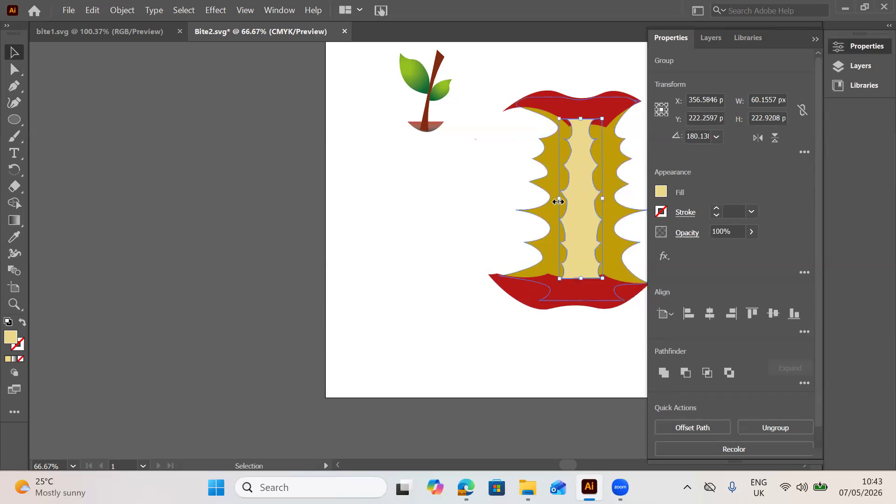
left_click_drag(559, 200, 588, 187)
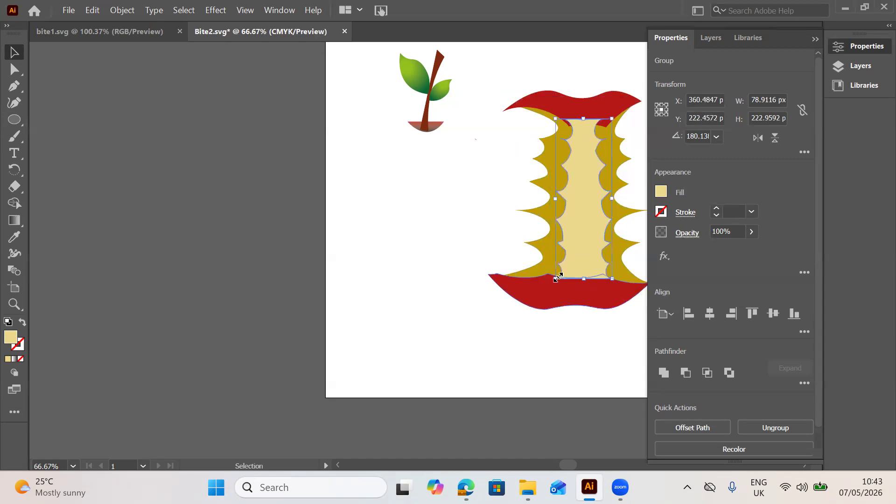
left_click_drag(561, 277, 561, 274)
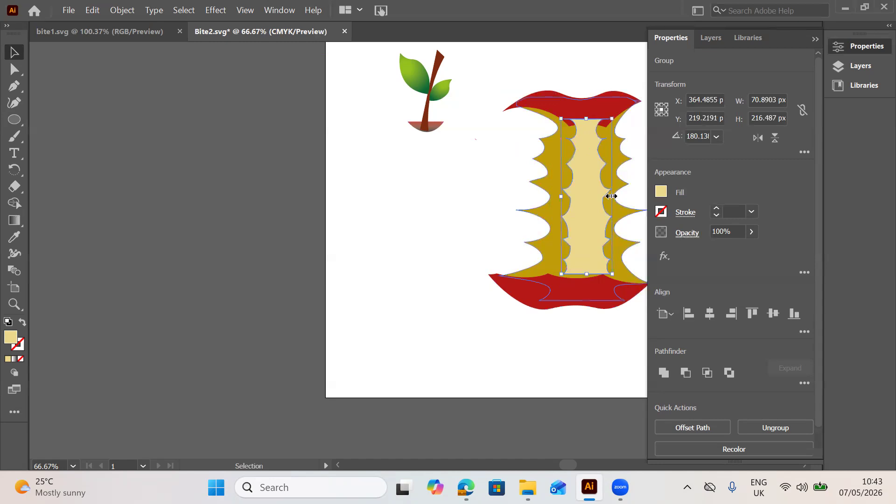
left_click_drag(611, 196, 583, 201)
left_click(365, 221)
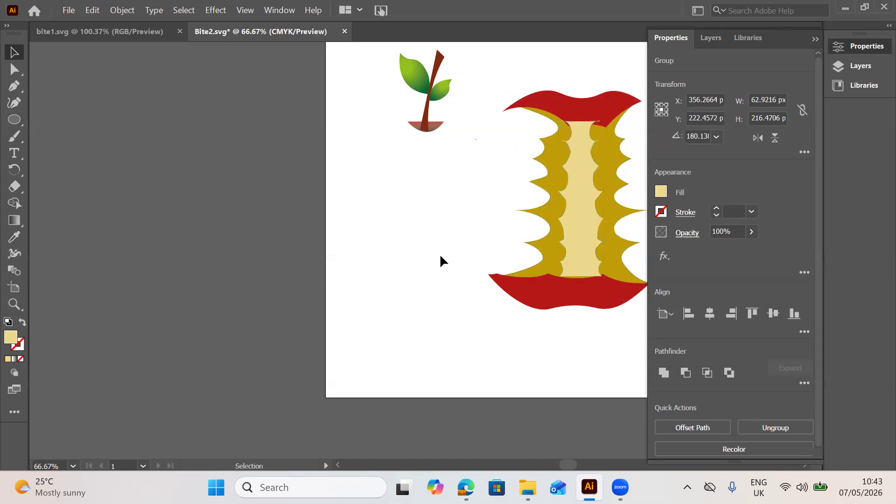
Stretch the pale column's two bottom corner anchor points outward so its base flares over the red bottom piece.
left_click(17, 69)
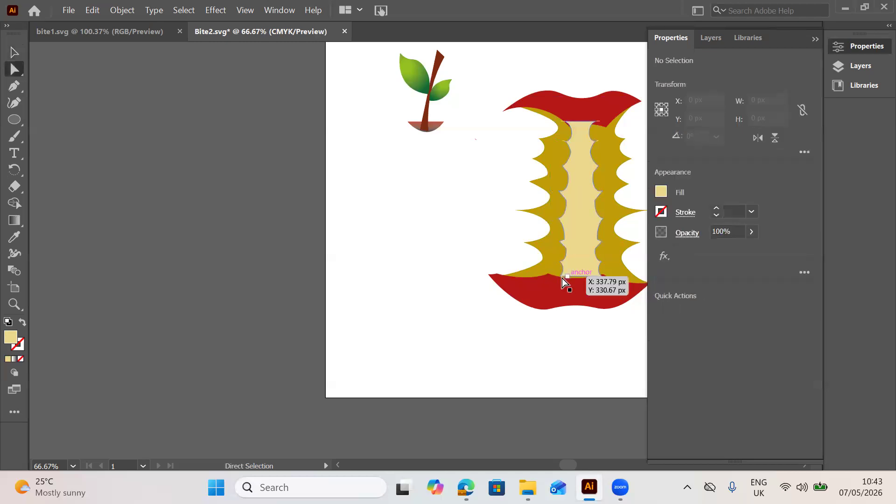
left_click_drag(560, 278, 550, 277)
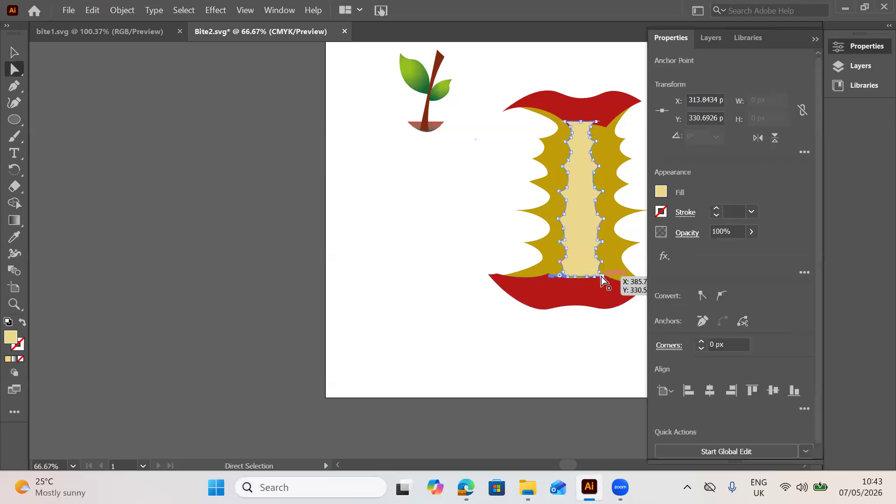
left_click_drag(601, 276, 542, 278)
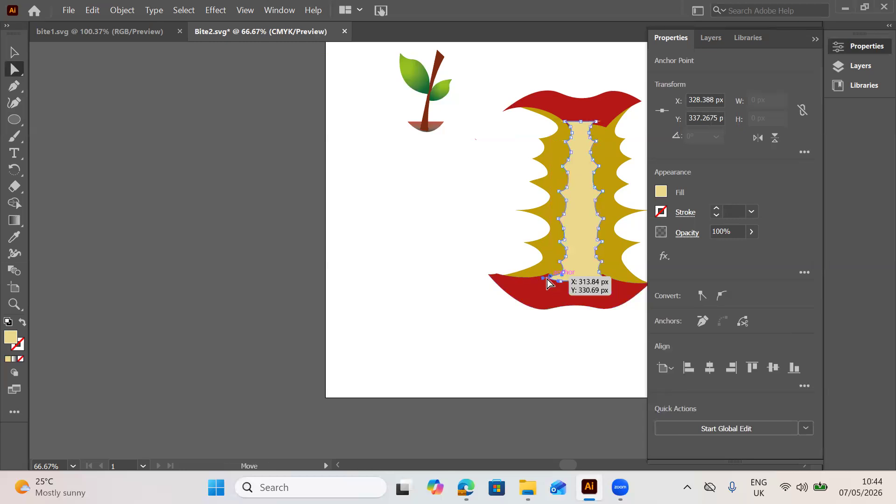
mouse_move(545, 278)
left_mouse_down()
mouse_move(538, 285)
mouse_move(548, 277)
left_mouse_up()
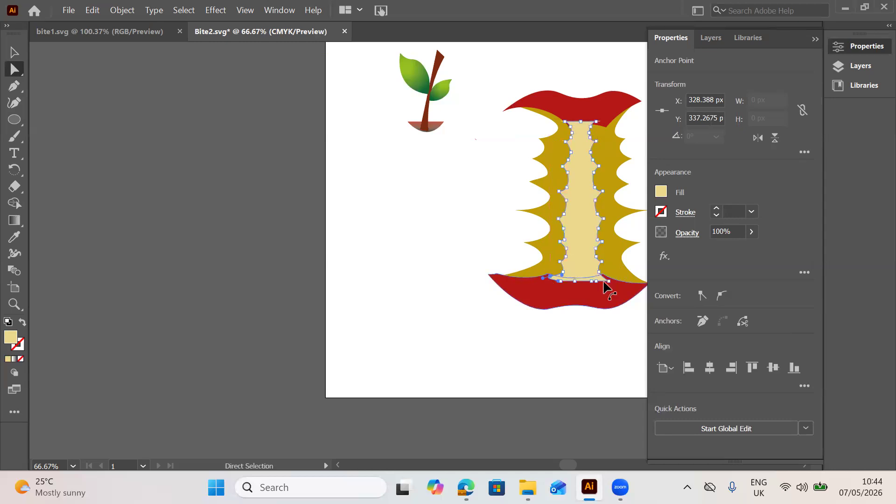
left_click_drag(607, 281, 614, 280)
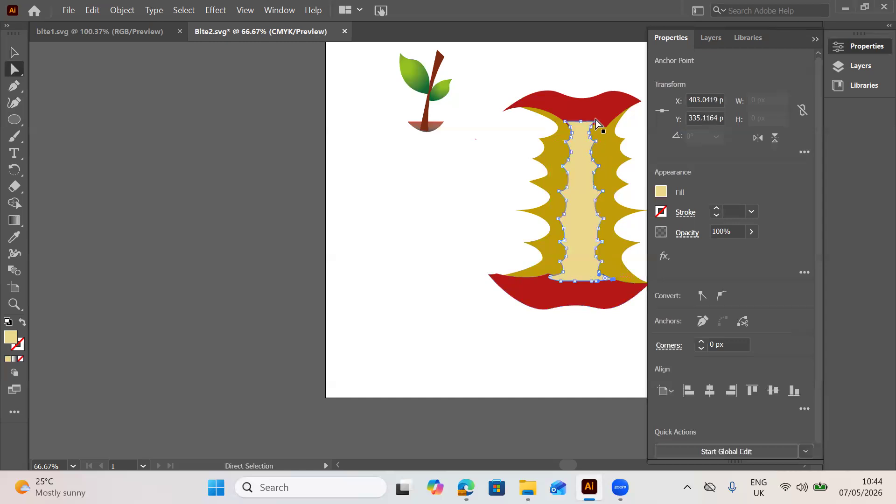
Raise the pale column's two top corner anchor points so its upper edge overlaps the red top piece on both sides.
left_click_drag(597, 123, 601, 126)
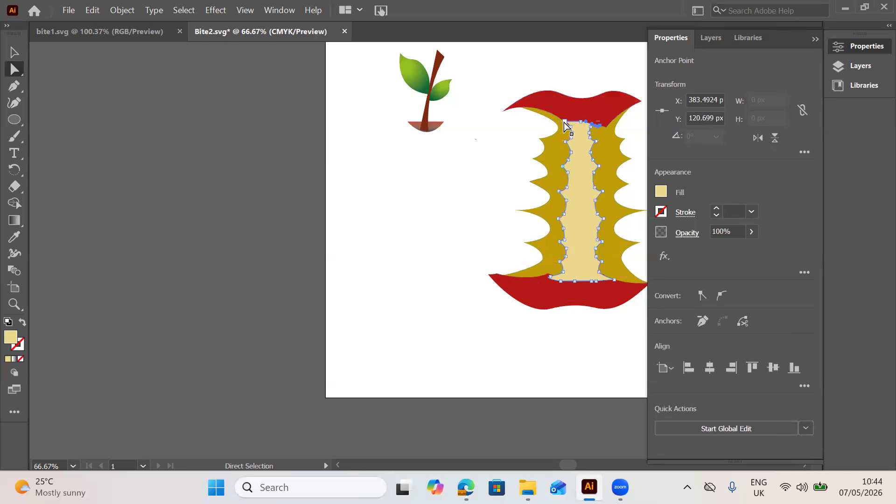
left_click_drag(565, 125, 565, 121)
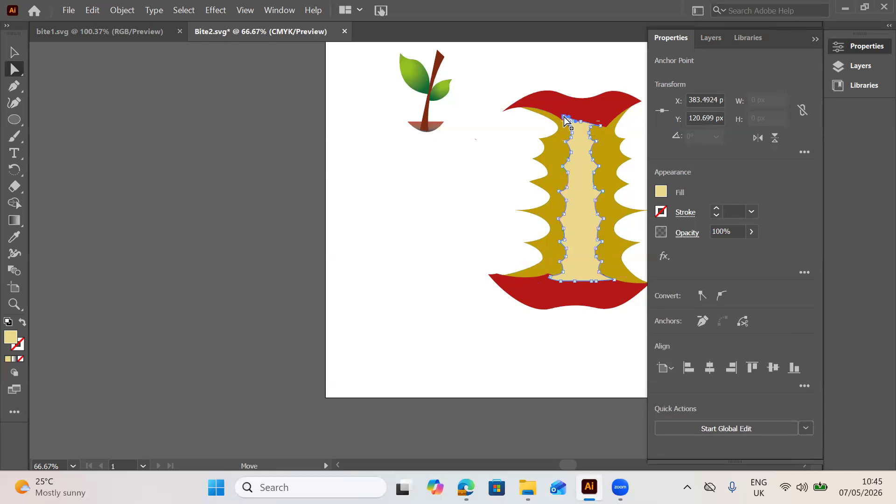
left_click(597, 121)
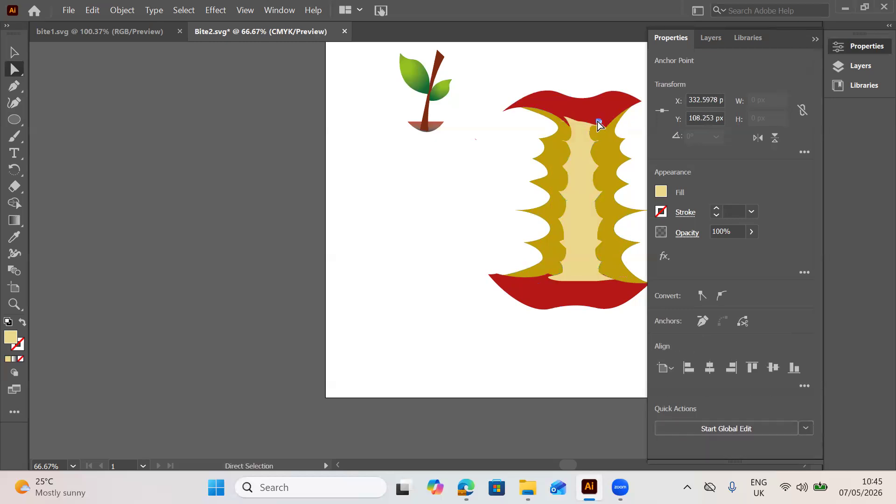
left_click(592, 125, "shift")
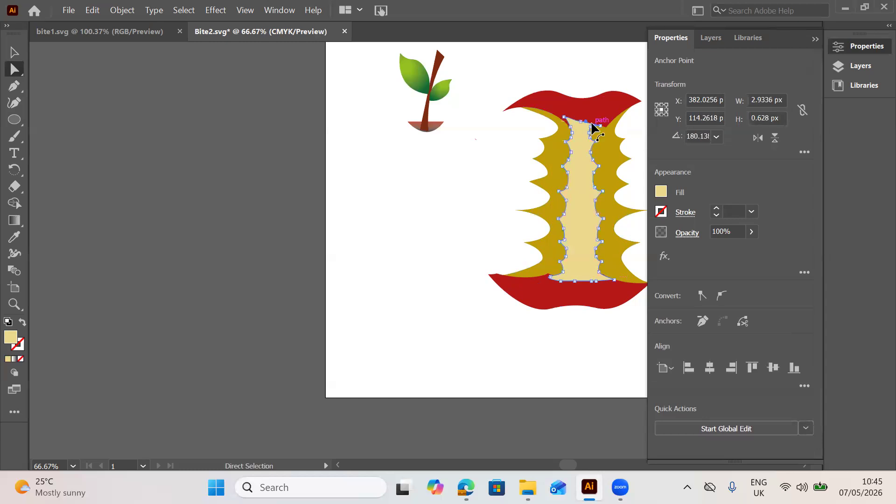
left_click(600, 127, "shift")
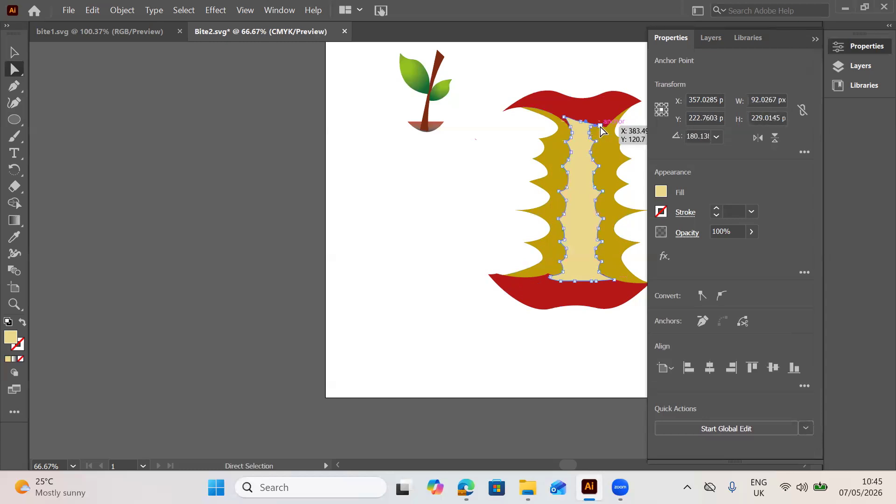
left_click_drag(601, 131, 605, 123)
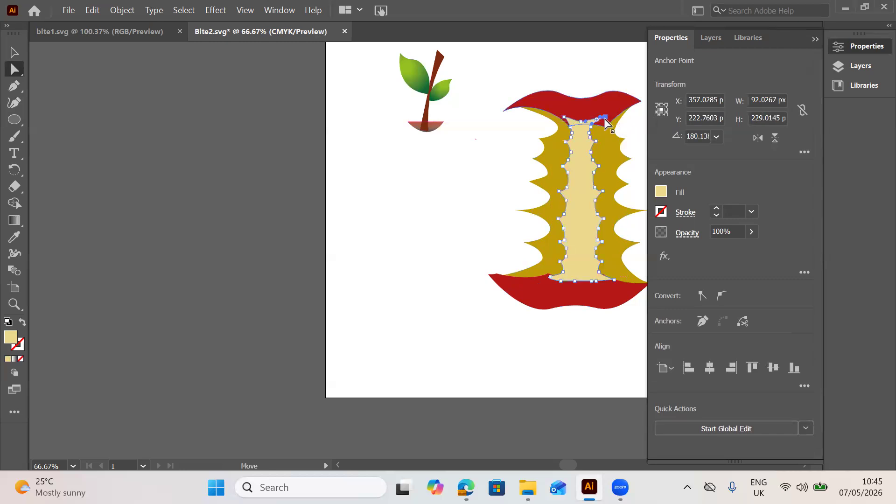
left_click(605, 120)
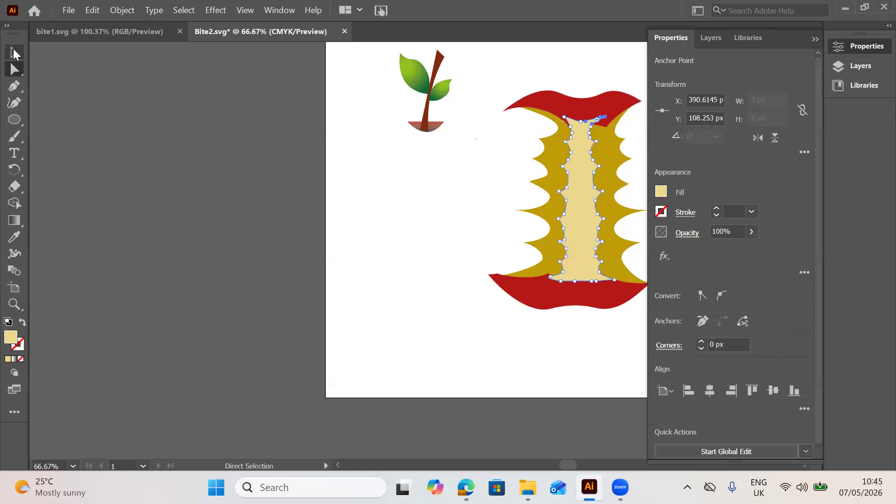
Bring the red top and bottom pieces to the front so they cover the ends of the pale column.
left_click(14, 53)
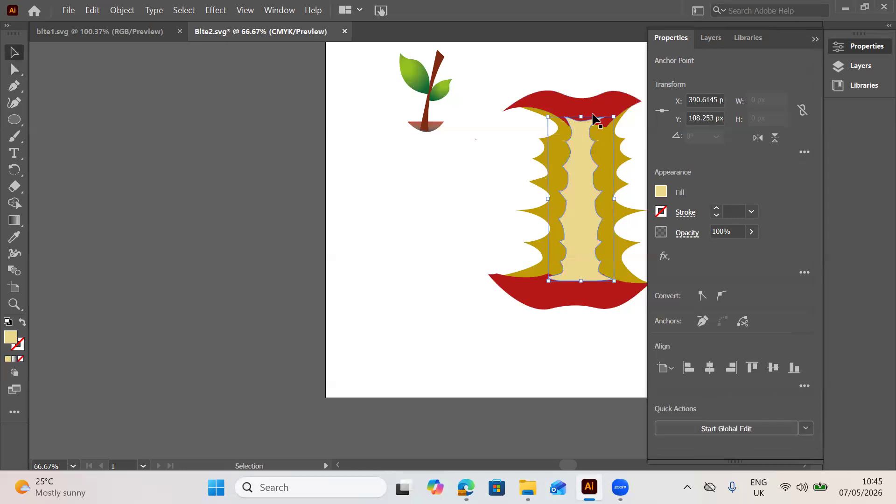
left_click(583, 135)
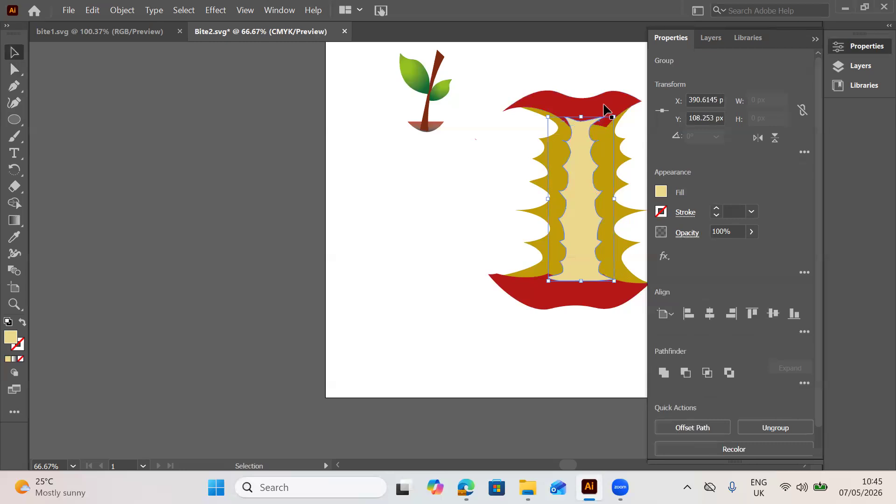
right_click(606, 110)
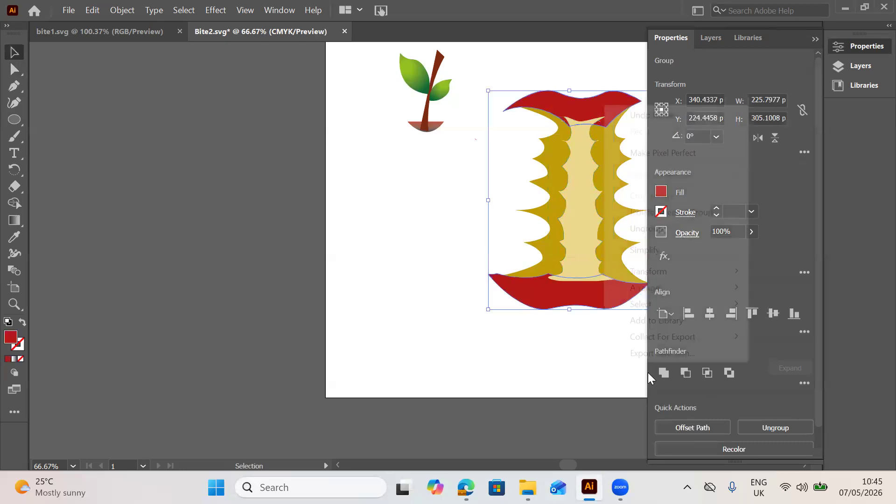
mouse_move(675, 289)
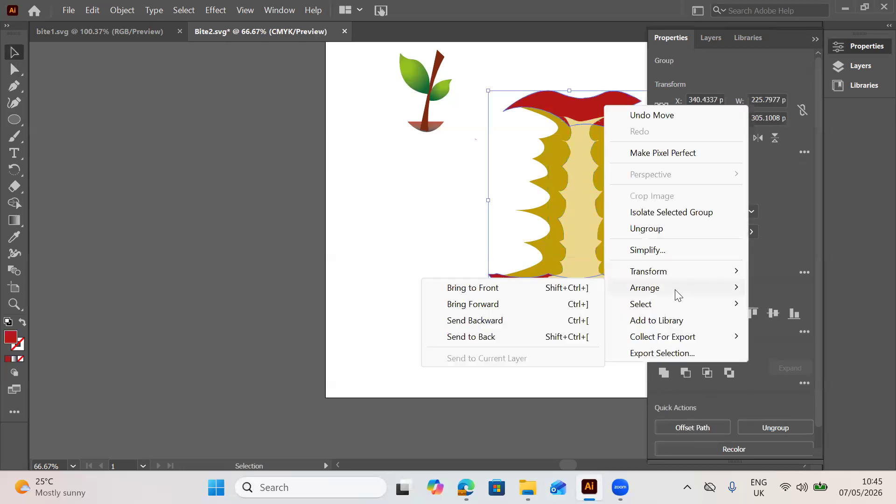
left_click(537, 285)
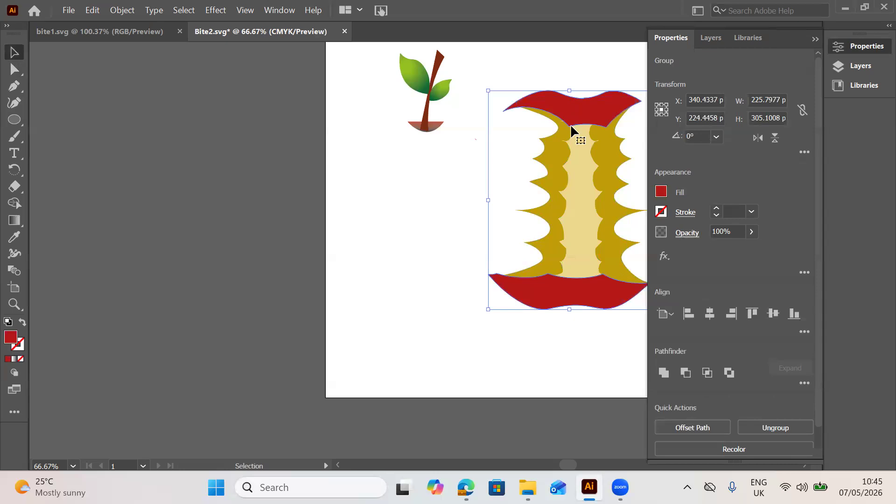
Reshape the lower edge of the red top piece by raising its two bottom corner anchor points to level it over the pale column.
left_click(421, 126)
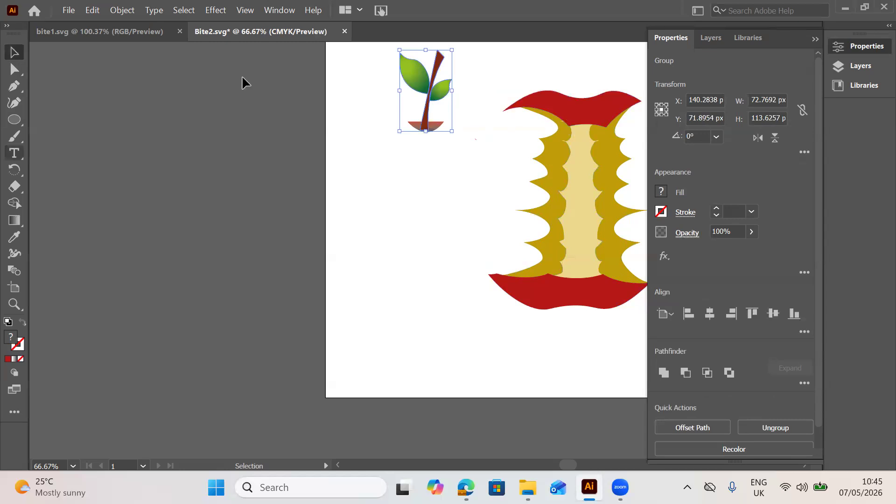
left_click(14, 69)
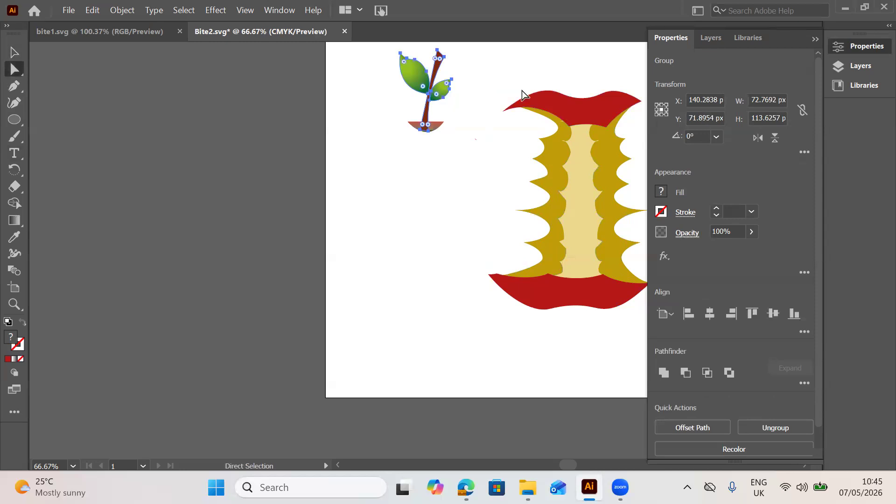
left_click(573, 125)
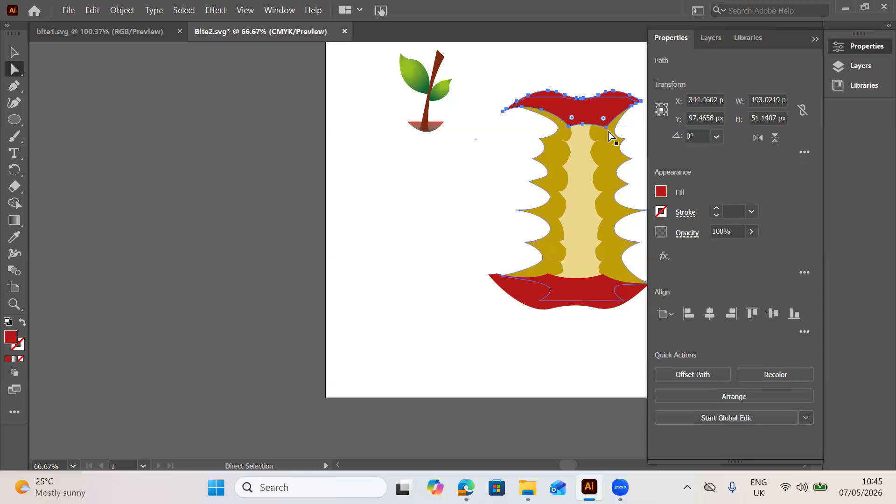
mouse_move(605, 124)
left_mouse_down()
mouse_move(597, 124)
mouse_move(605, 129)
left_mouse_up()
left_click(606, 128)
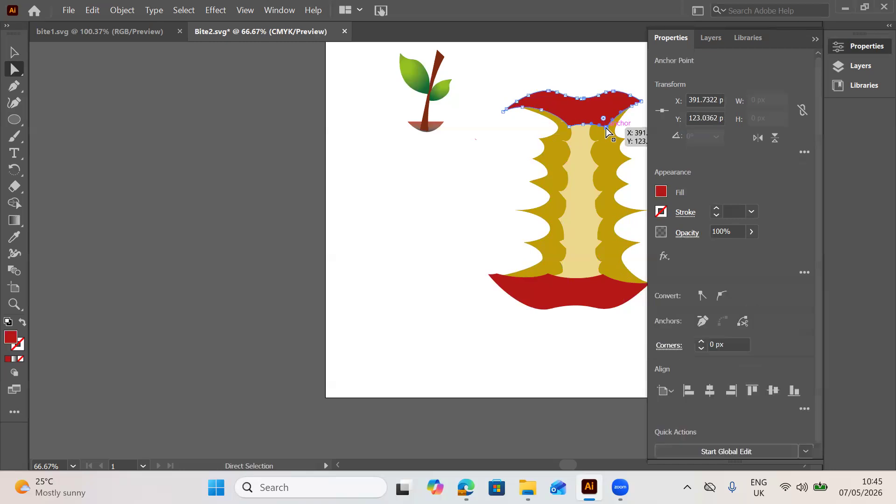
left_click_drag(606, 128, 598, 122)
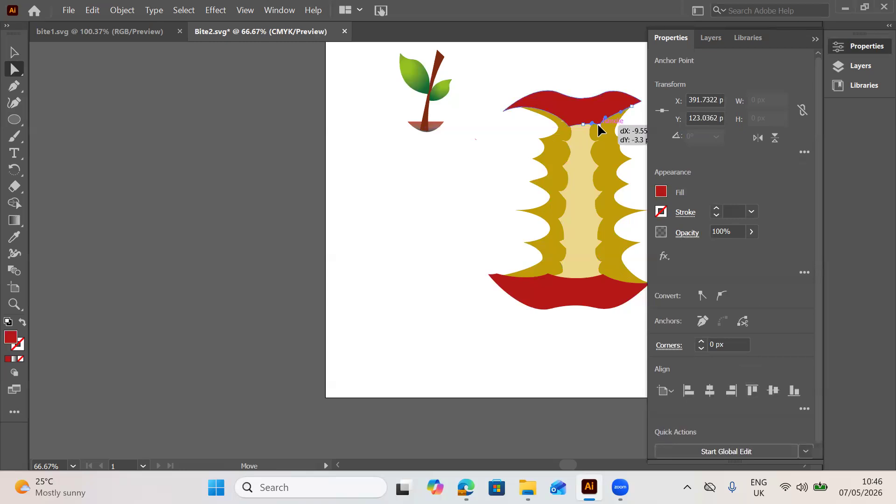
left_click_drag(583, 129, 566, 127)
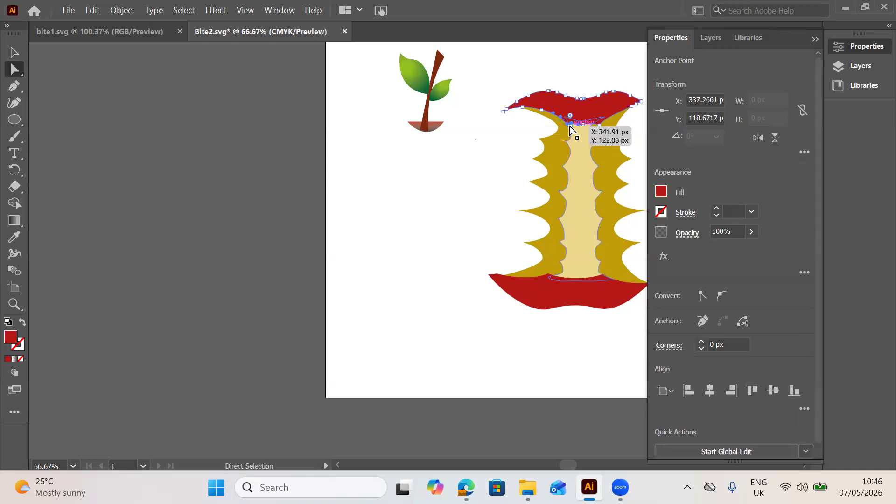
left_click(568, 123)
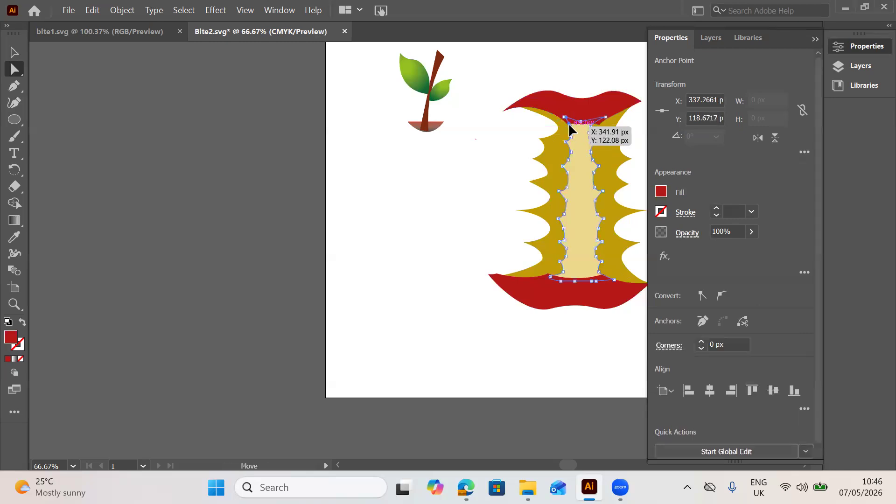
left_click(613, 110)
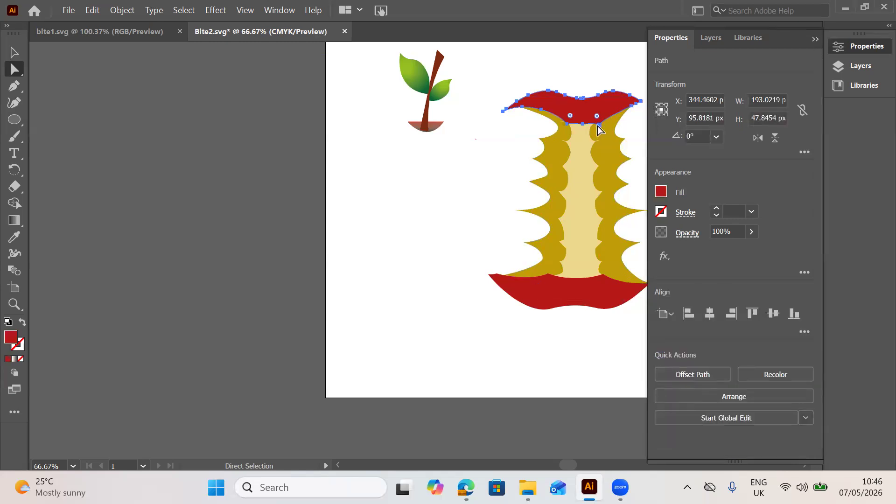
left_click_drag(595, 125, 599, 127)
key("v")
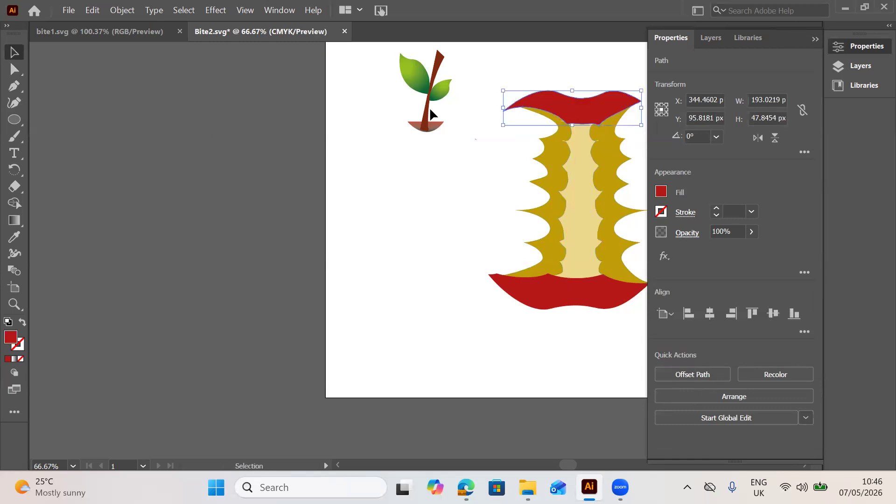
Try to shift the pale column and its upper-left anchor point to fit under the red top piece.
left_click(576, 159)
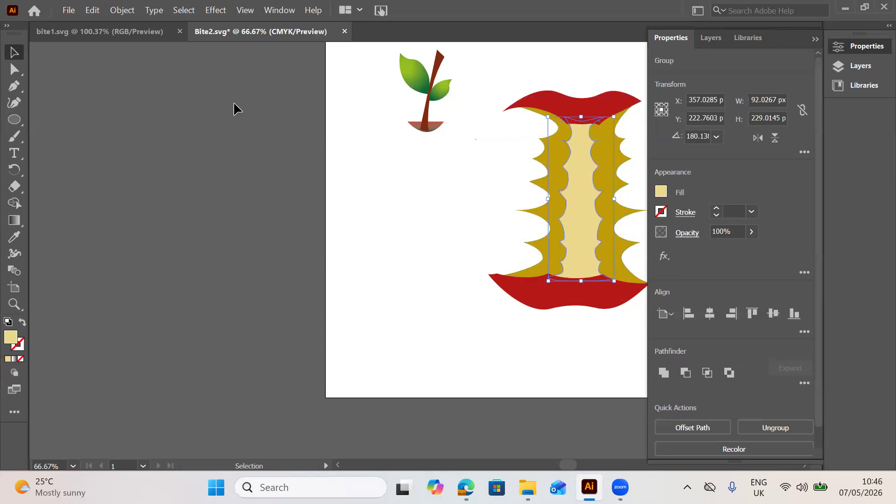
left_click(14, 70)
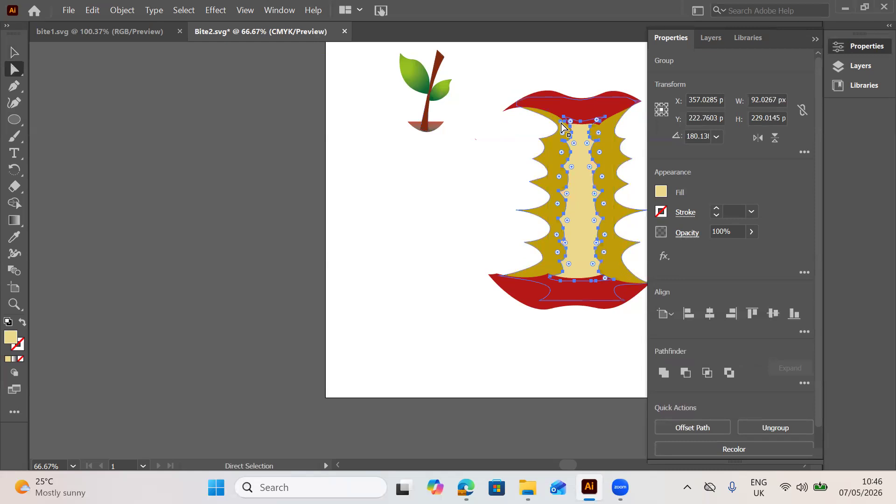
left_click_drag(561, 123, 557, 122)
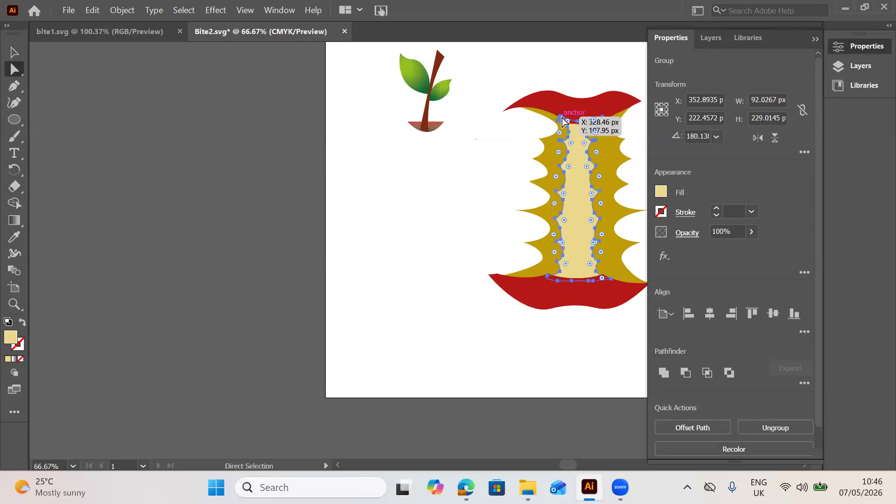
left_click(562, 118)
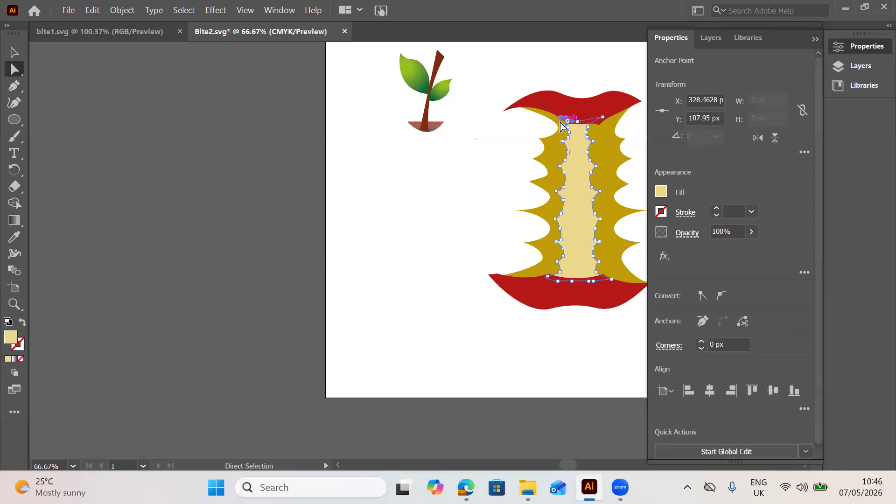
left_click_drag(560, 123, 569, 123)
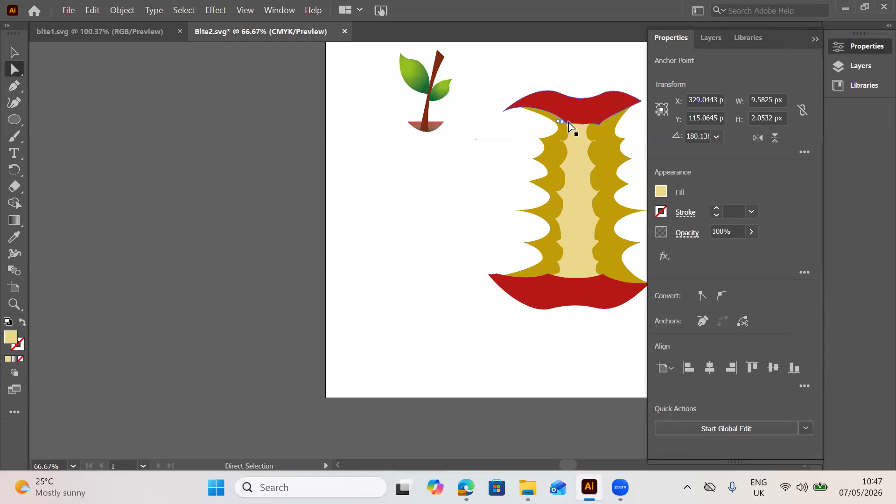
key("ctrl+z")
left_click(569, 123)
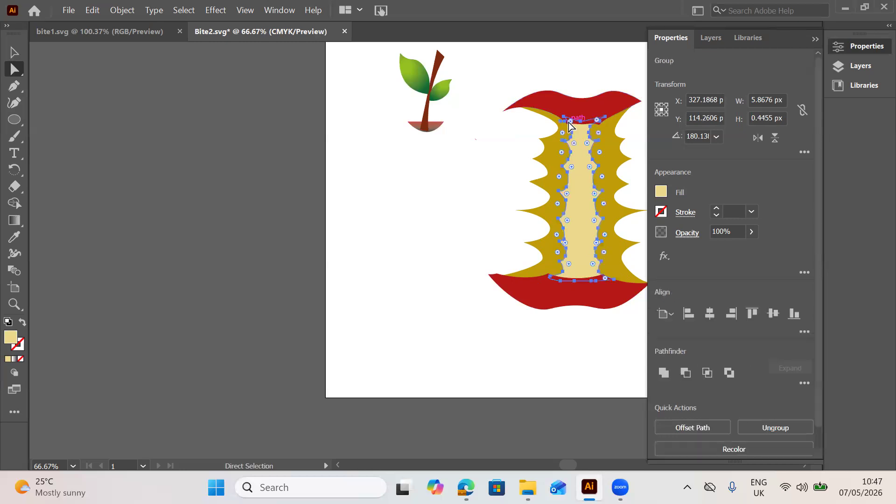
left_click(562, 121)
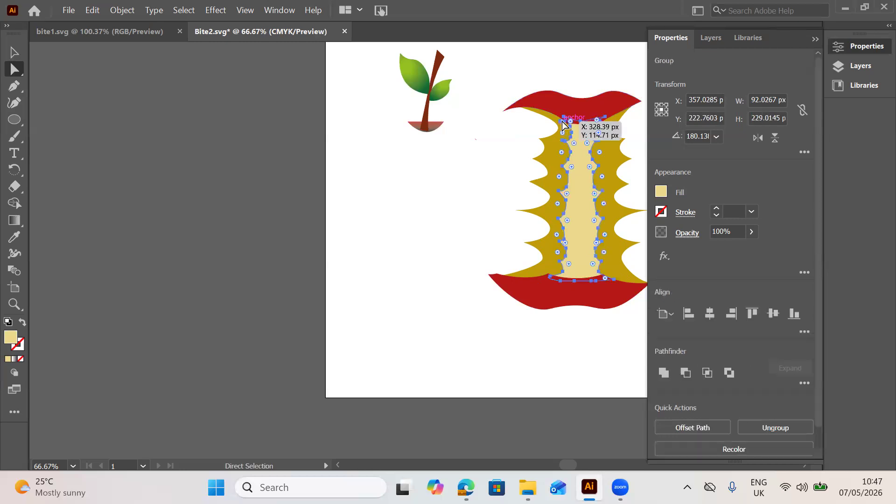
left_click(562, 121)
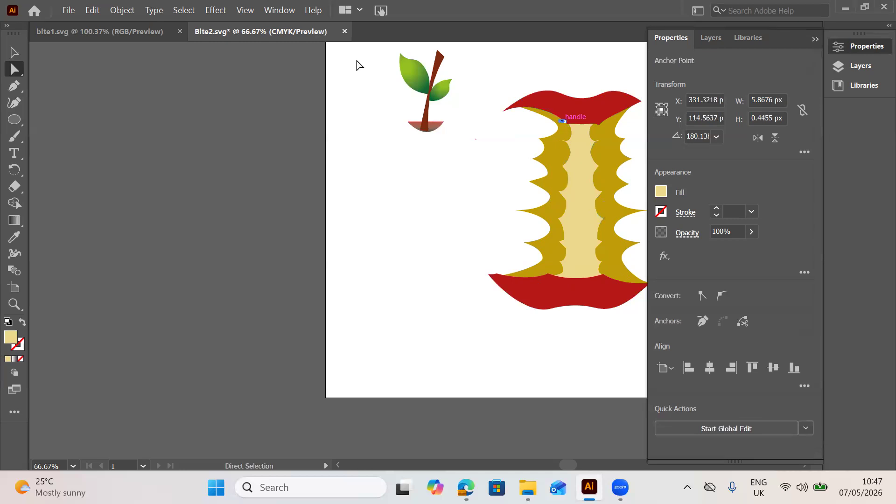
left_click(22, 48)
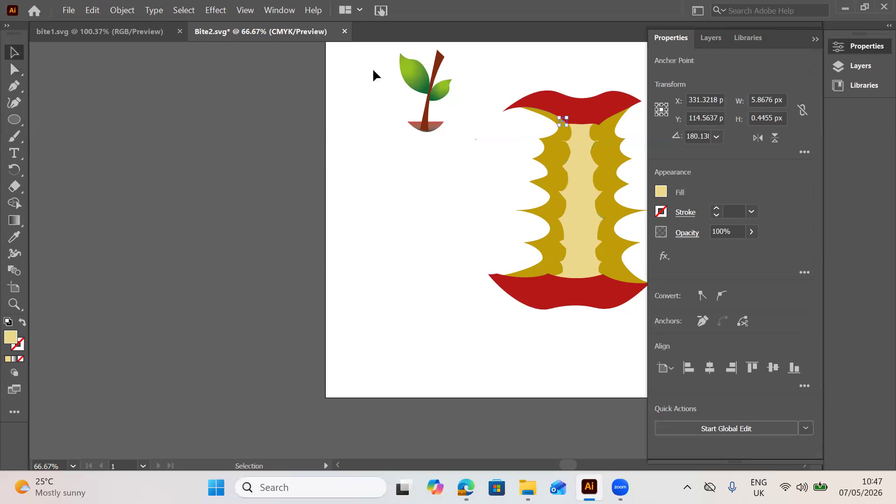
left_click(368, 55)
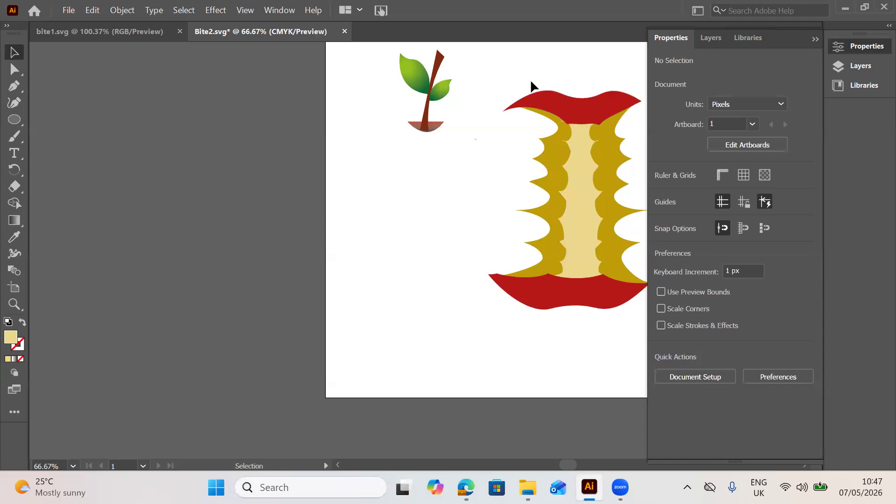
Group the red ends, golden core and pale column, and move the group near the leafy stem at about X 187, Y 261 px.
left_click_drag(530, 81, 629, 242)
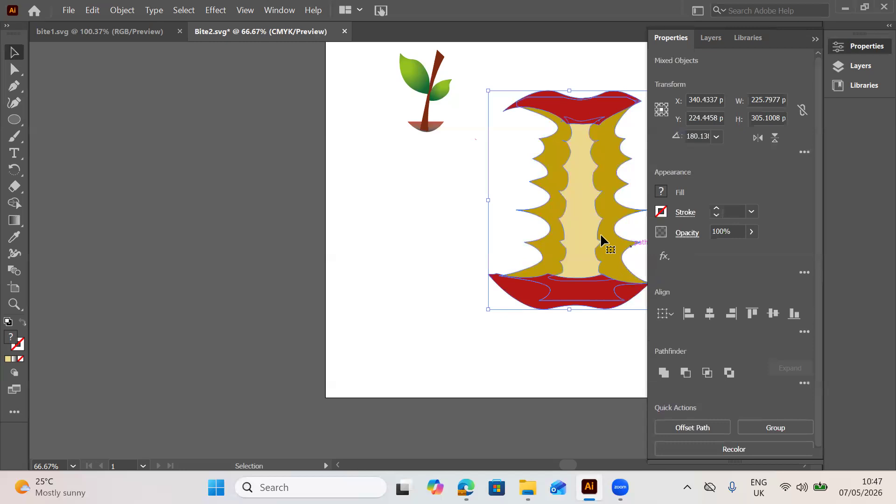
right_click(602, 240)
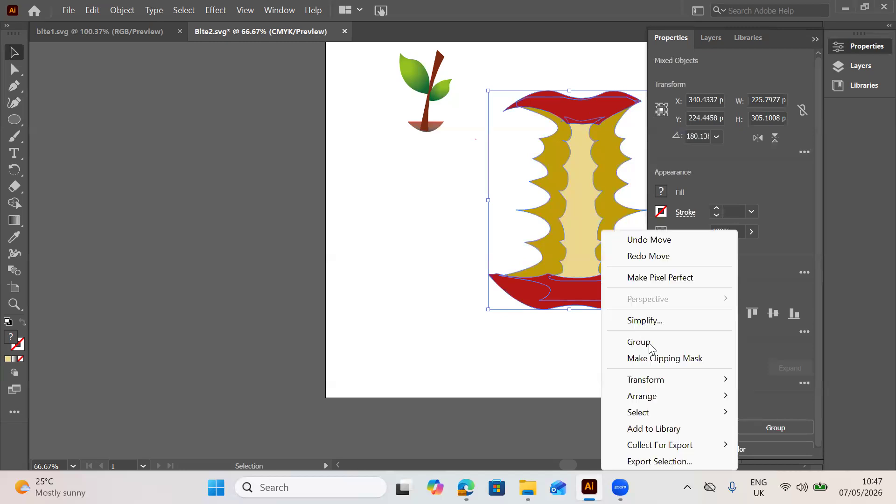
left_click(638, 342)
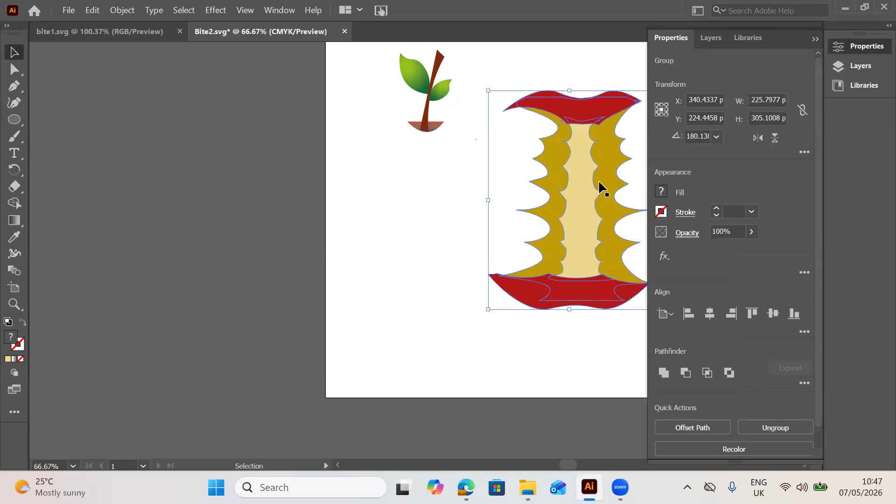
left_click(548, 205)
mouse_move(503, 204)
left_mouse_down()
mouse_move(474, 205)
mouse_move(488, 206)
left_mouse_up()
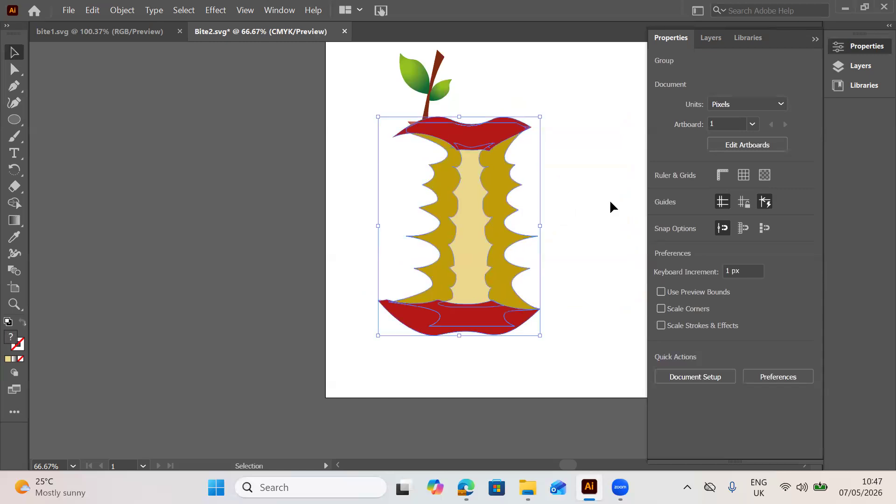
Try to move the leafy stem onto the middle of the red top piece.
left_click(478, 77)
left_click_drag(428, 79, 481, 84)
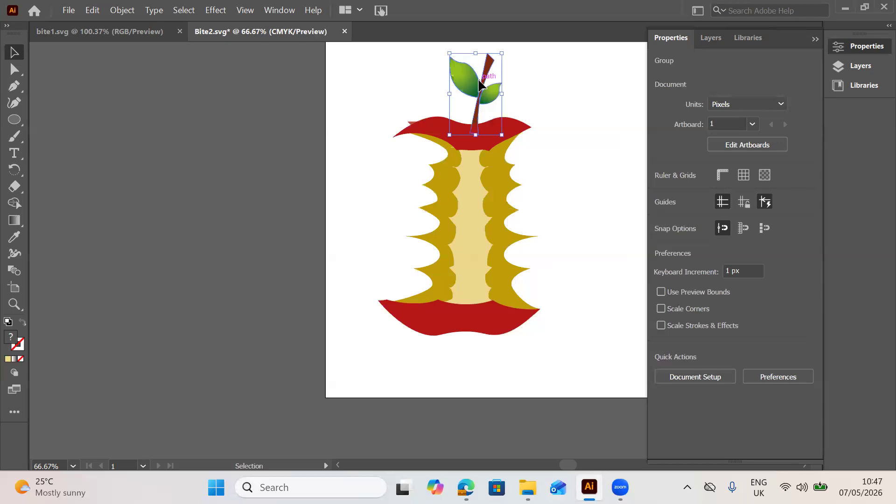
key("ctrl+z")
Send the core group to the back and position it so the leafy stem's base sits in the centre of the red top piece.
left_click(489, 130)
right_click(489, 130)
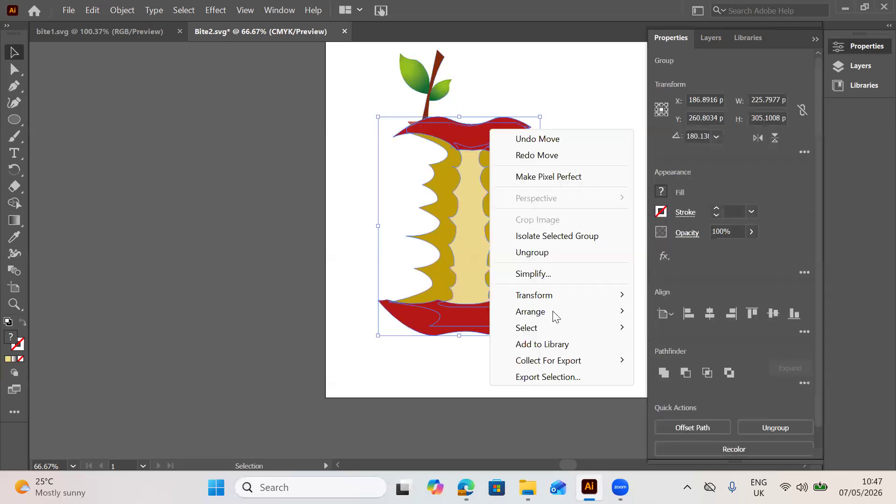
mouse_move(571, 308)
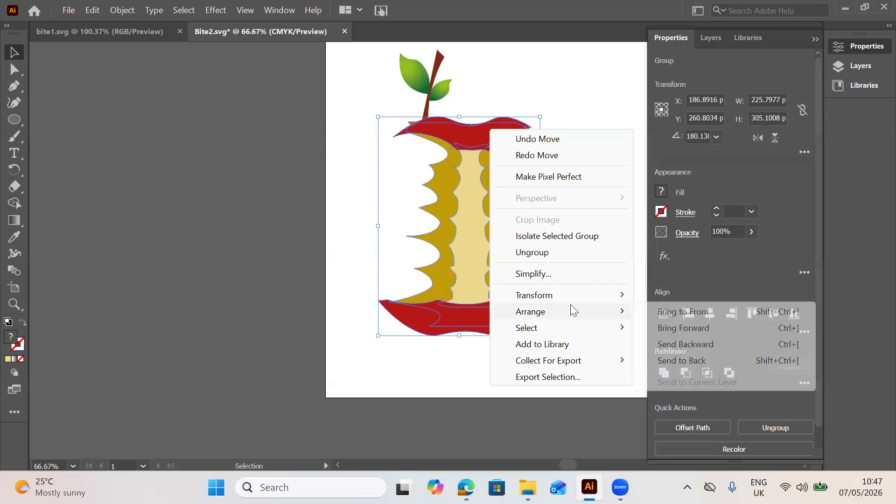
left_click(701, 363)
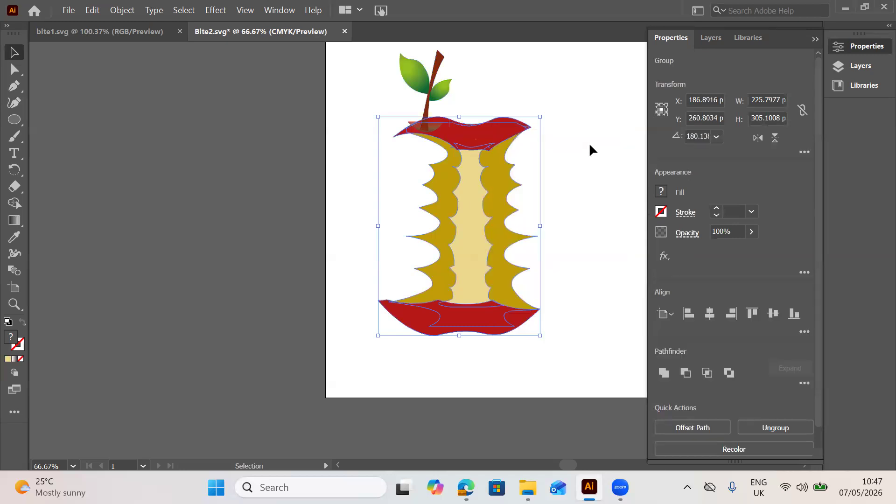
left_click_drag(480, 132, 451, 125)
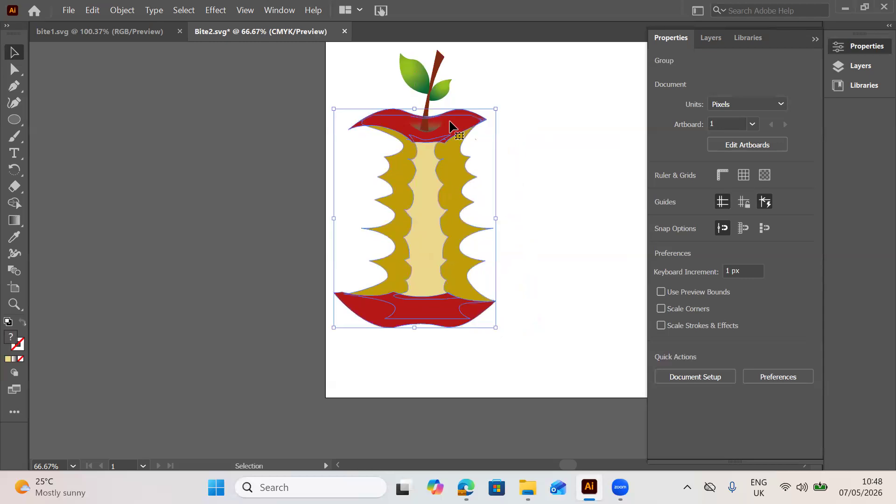
left_click(570, 146)
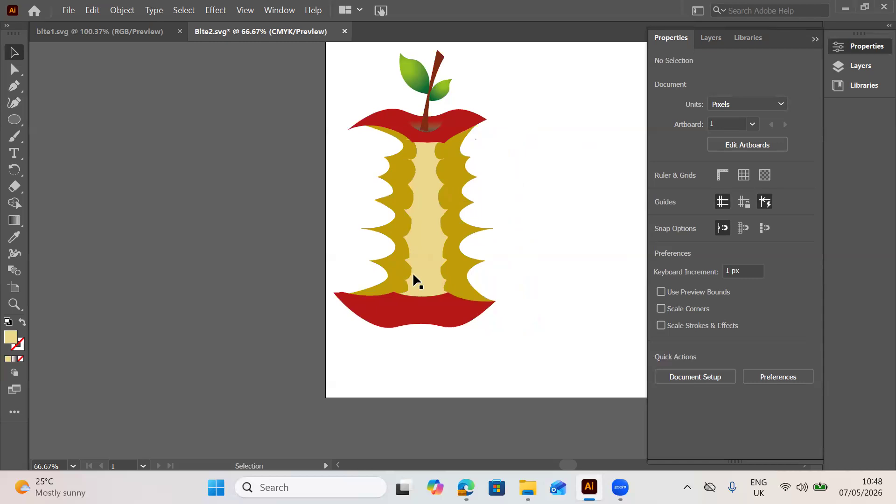
Draw a small ellipse about 36 px wide and 18 px high on the blank area beside the core and rotate it to 330°.
left_click(20, 125)
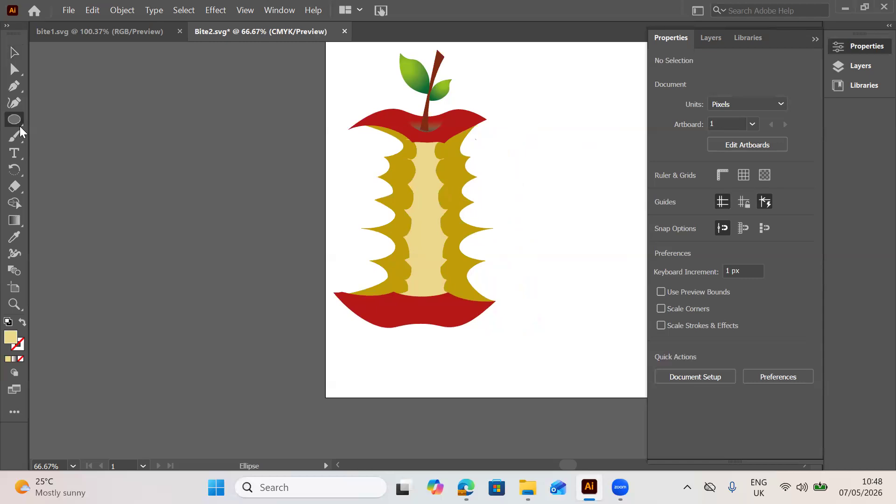
left_click_drag(566, 182, 593, 196)
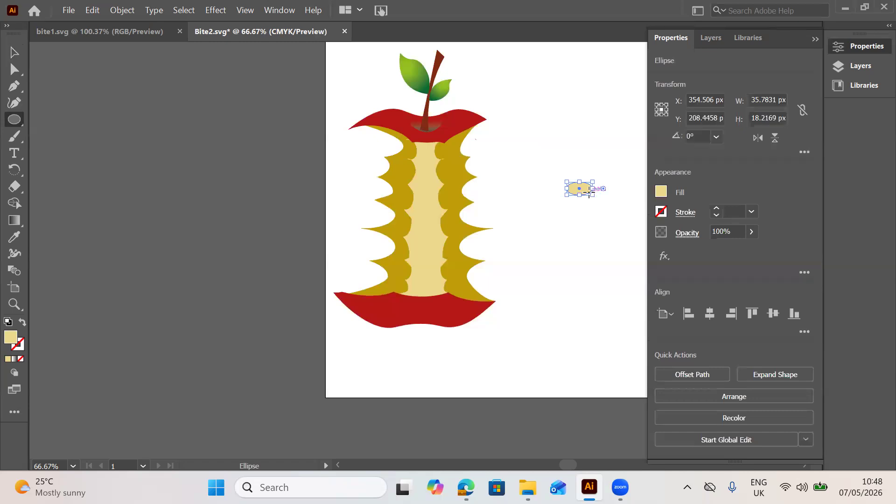
left_click_drag(593, 195, 596, 199)
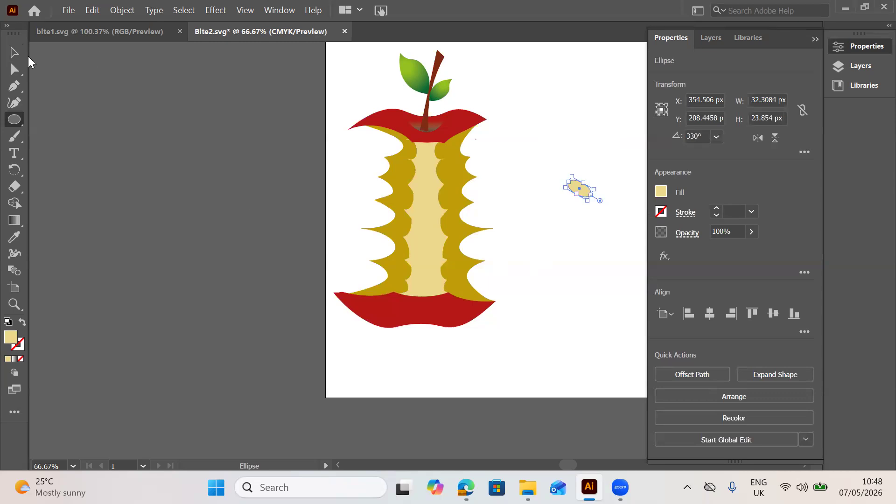
Fill the small tilted ellipse beside the core with the blue colour 1A61A8.
left_click(16, 51)
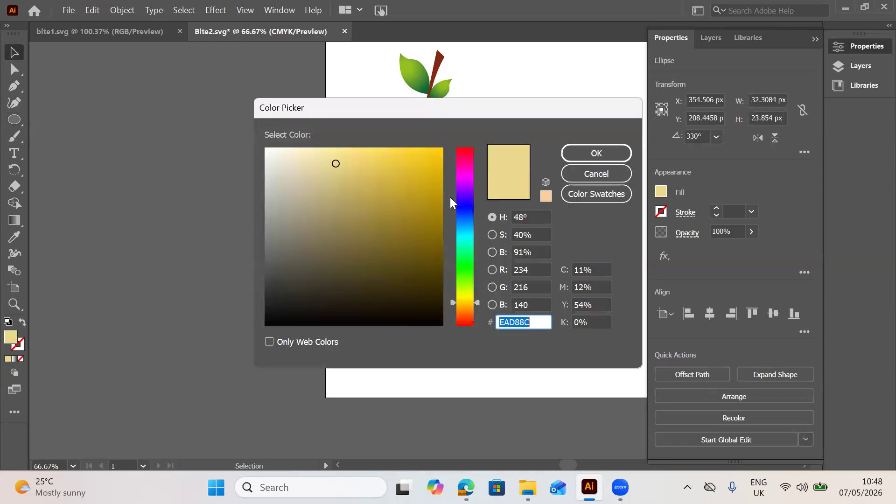
left_click(465, 196)
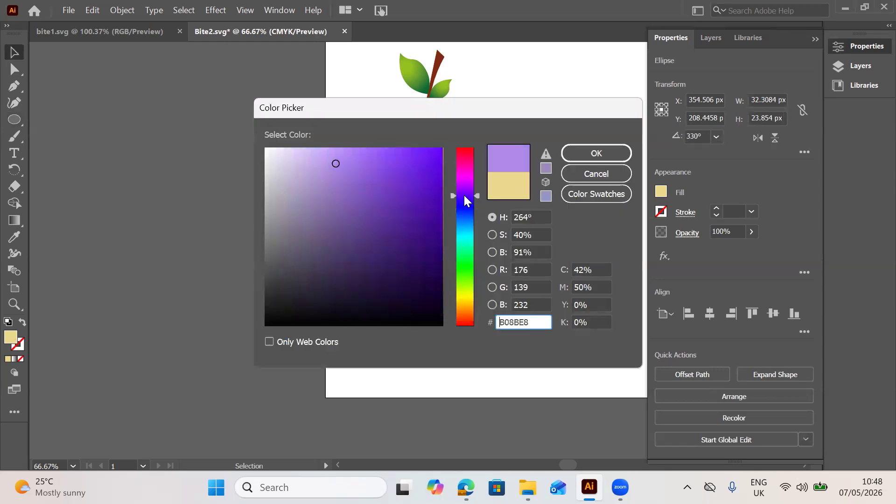
left_click_drag(465, 195, 465, 191)
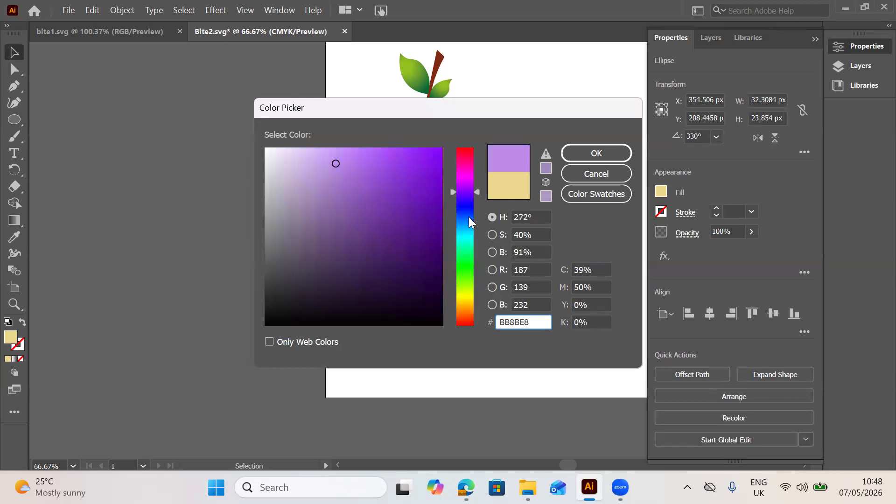
left_click(469, 217)
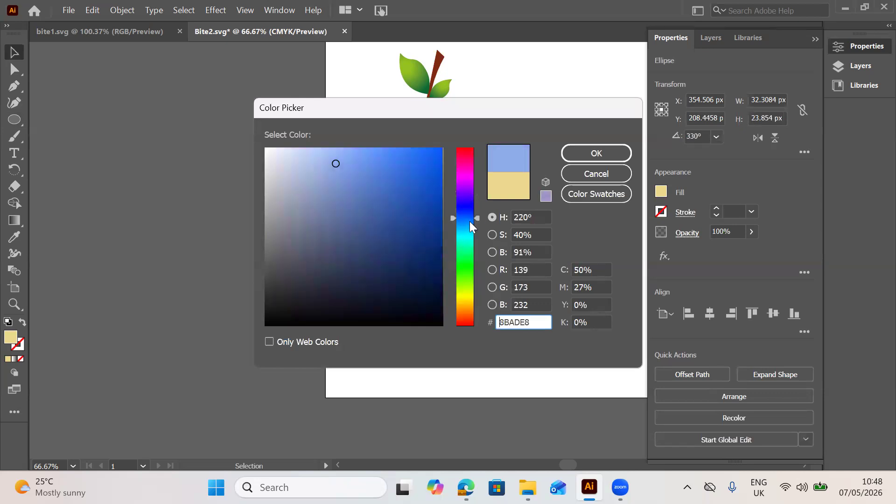
left_click(470, 221)
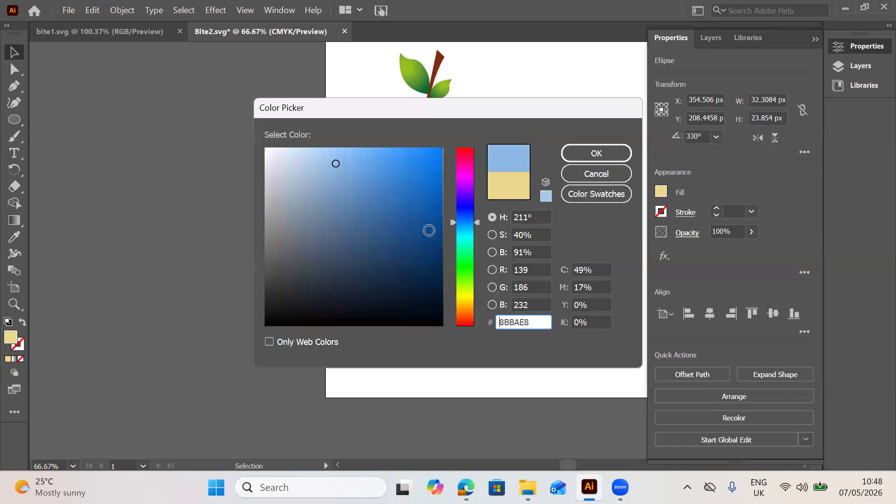
left_click(429, 230)
left_click(410, 221)
left_click(383, 205)
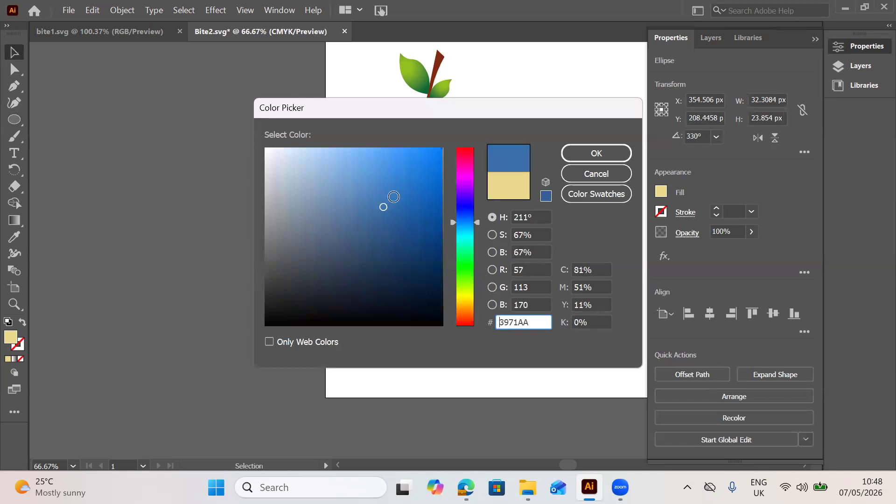
left_click(396, 195)
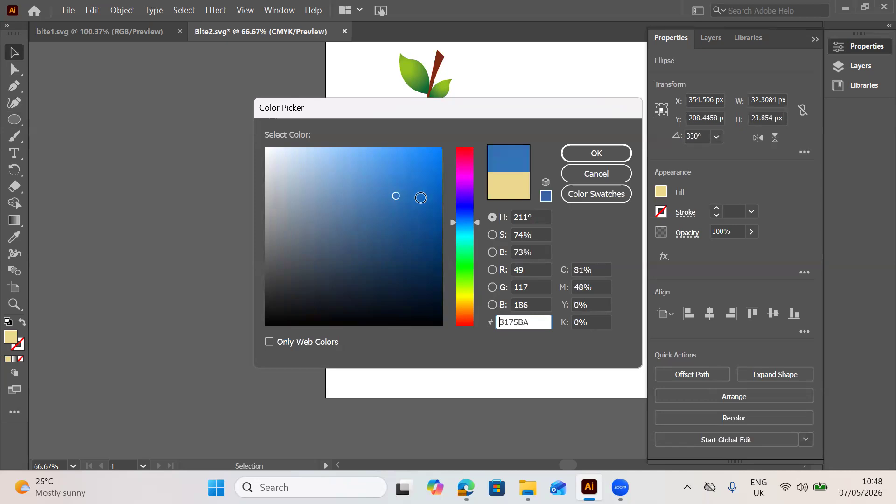
left_click(416, 206)
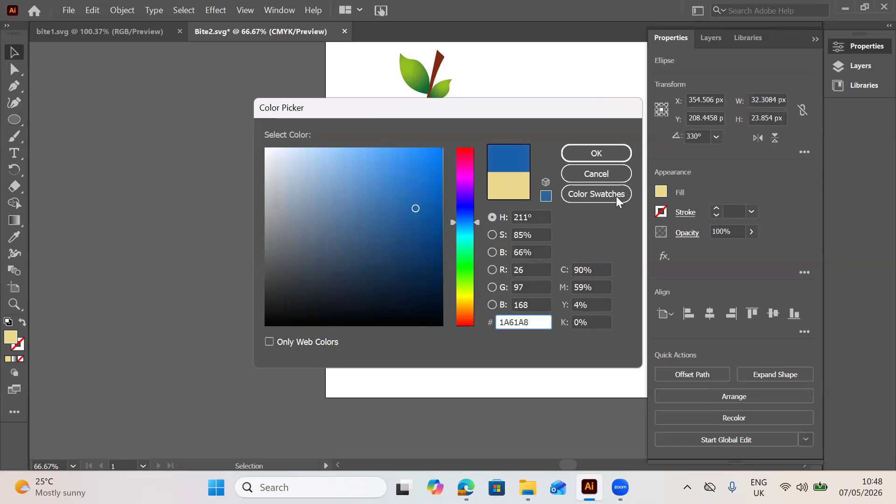
left_click(591, 151)
Check the seeds in the exam paper's core picture, then shrink the blue ellipse slightly and rotate it to about 355°.
key("alt+Tab")
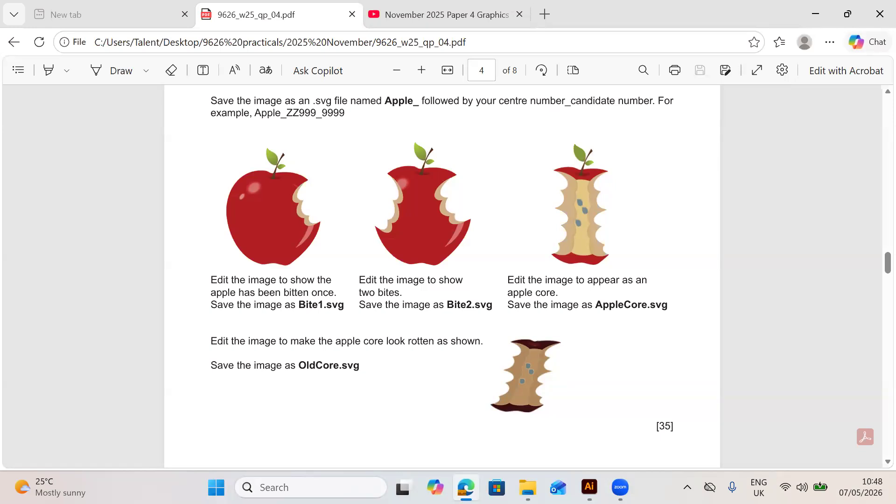
mouse_move(474, 475)
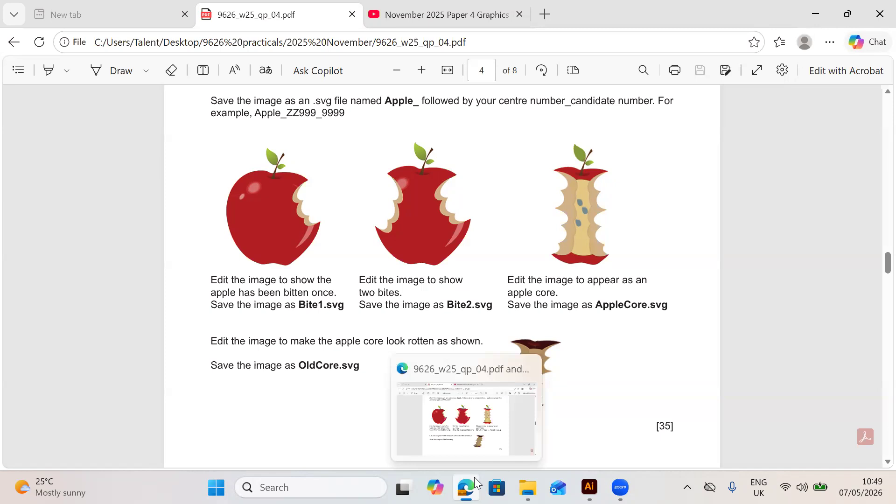
mouse_move(589, 487)
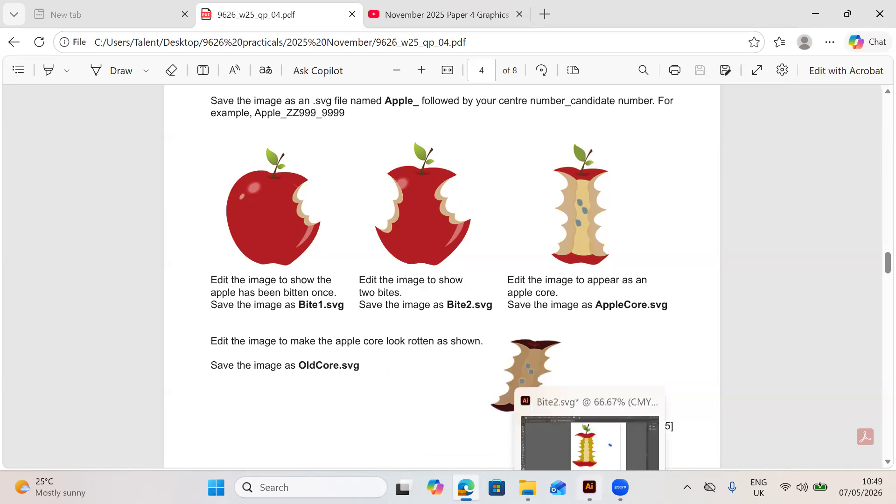
left_click(590, 443)
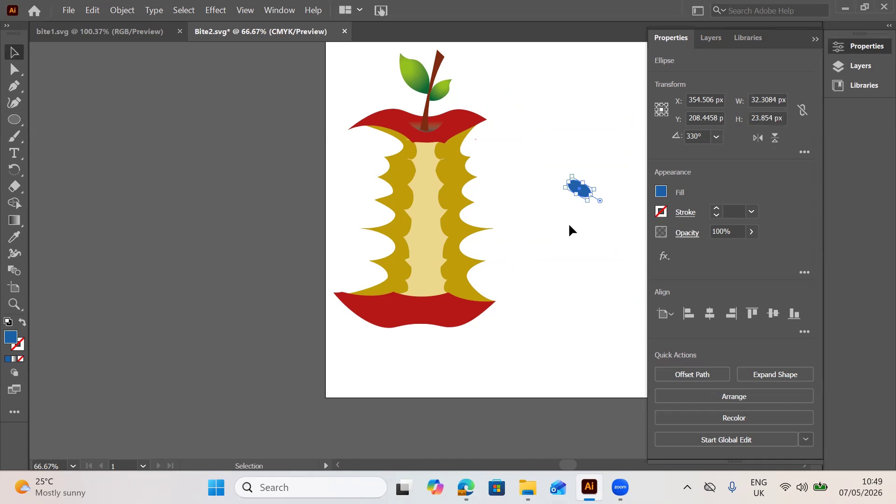
left_click(594, 202)
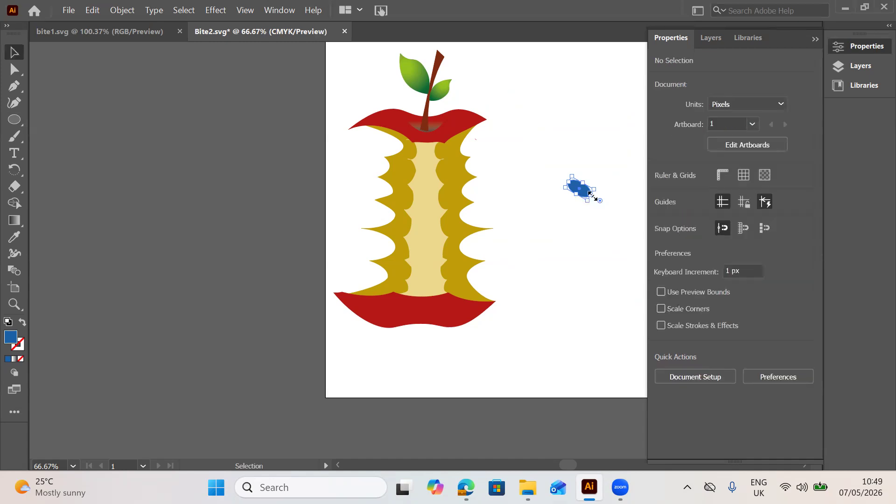
left_click(590, 195)
left_click_drag(589, 193, 585, 191)
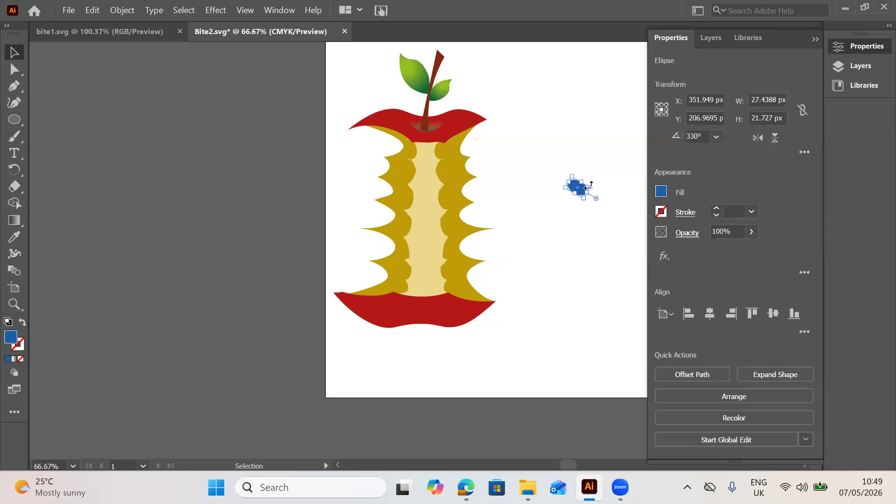
mouse_move(591, 185)
left_mouse_down()
mouse_move(583, 195)
mouse_move(591, 202)
left_mouse_up()
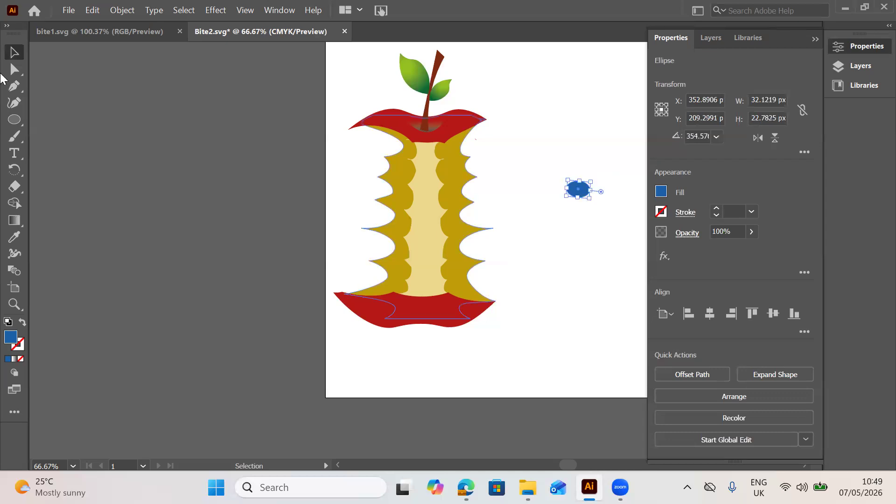
Reshape the blue ellipse into a seed by moving its outer anchor point inward and flattening its upper edge.
left_click(14, 69)
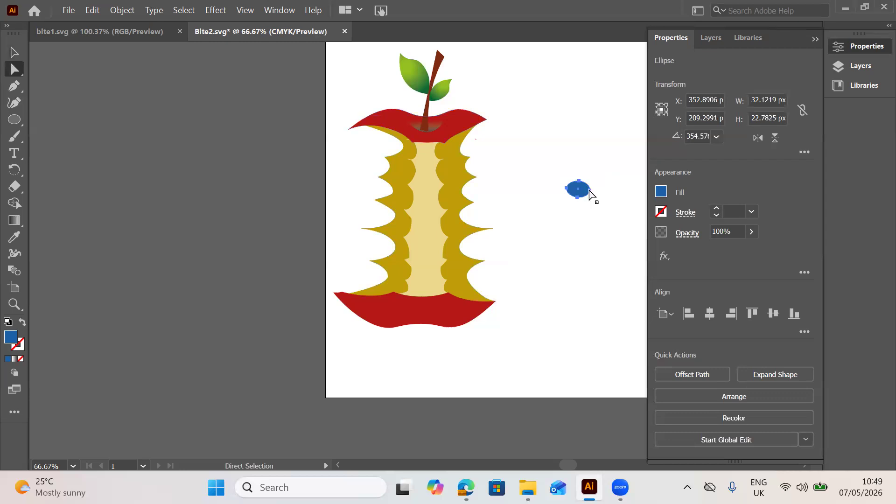
left_click(590, 189)
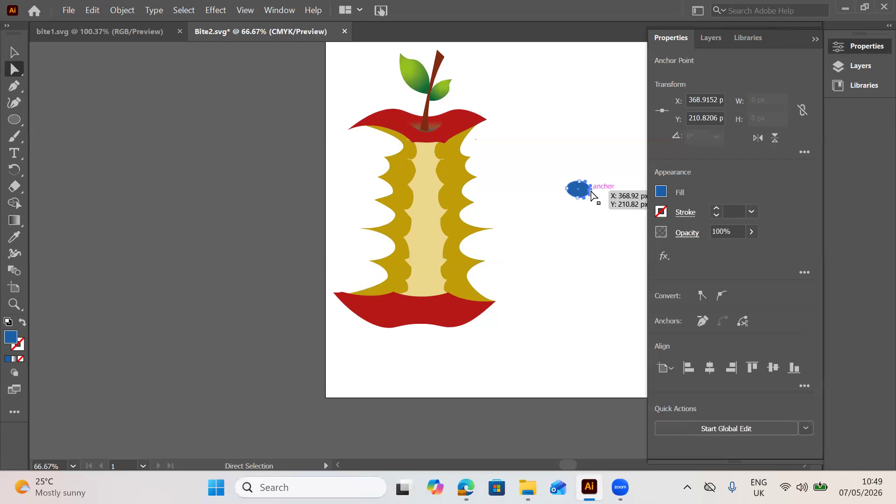
left_click_drag(591, 192, 586, 192)
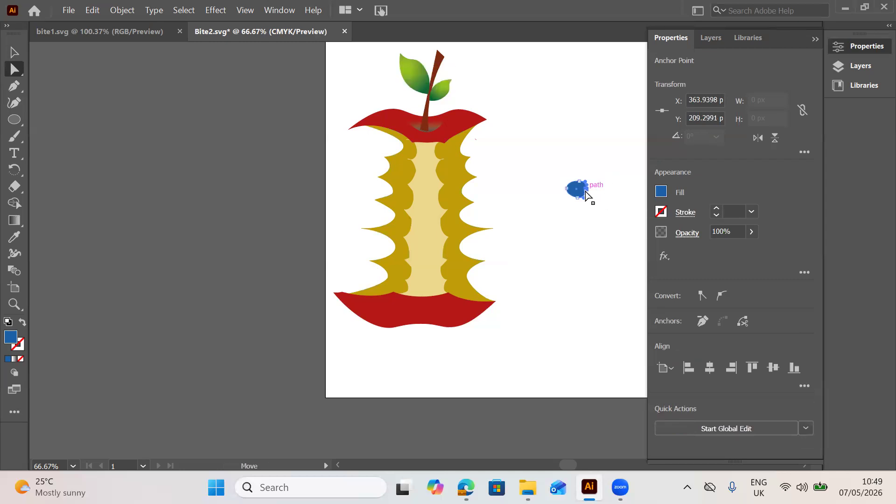
left_click(585, 191)
left_click(584, 190)
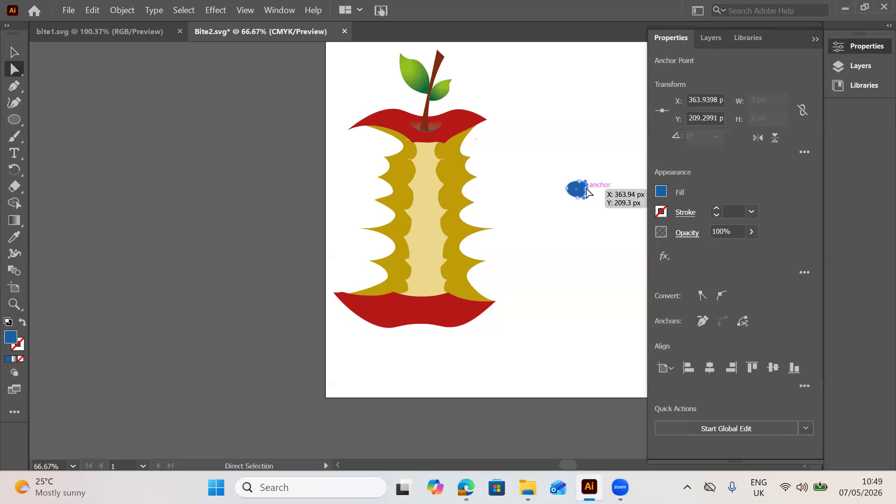
left_click_drag(582, 188, 586, 189)
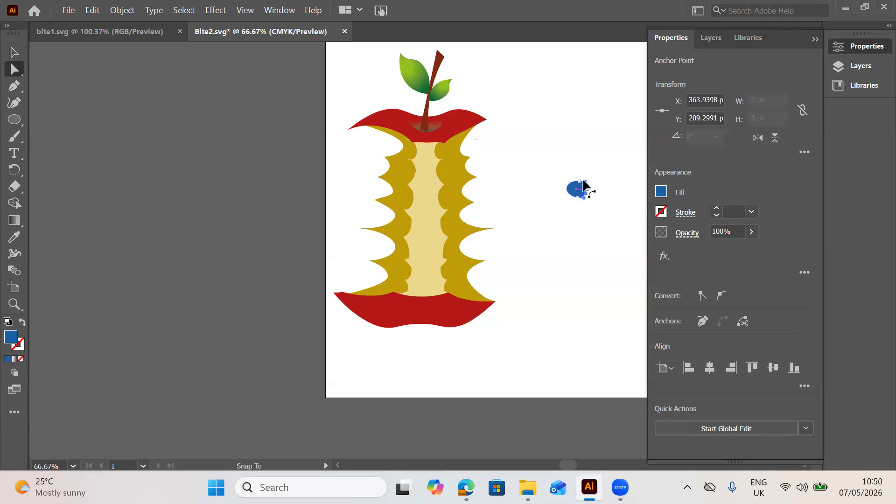
left_click_drag(580, 186, 579, 188)
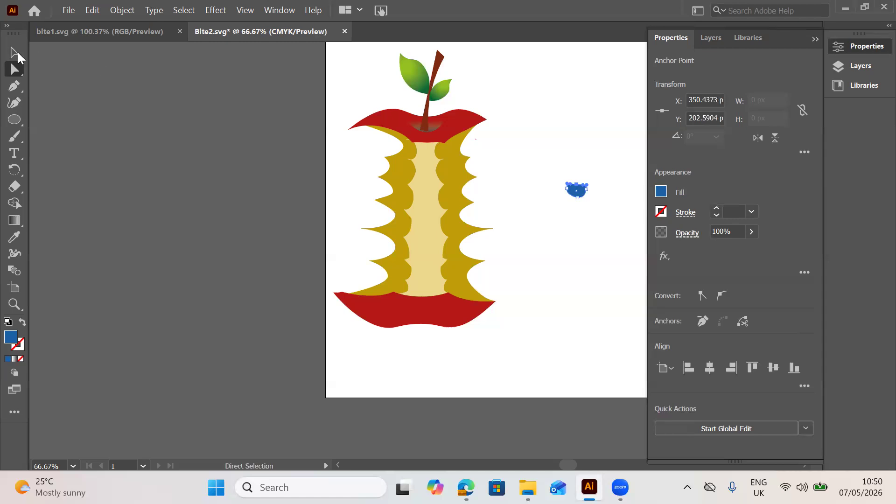
key("v")
left_click(577, 239)
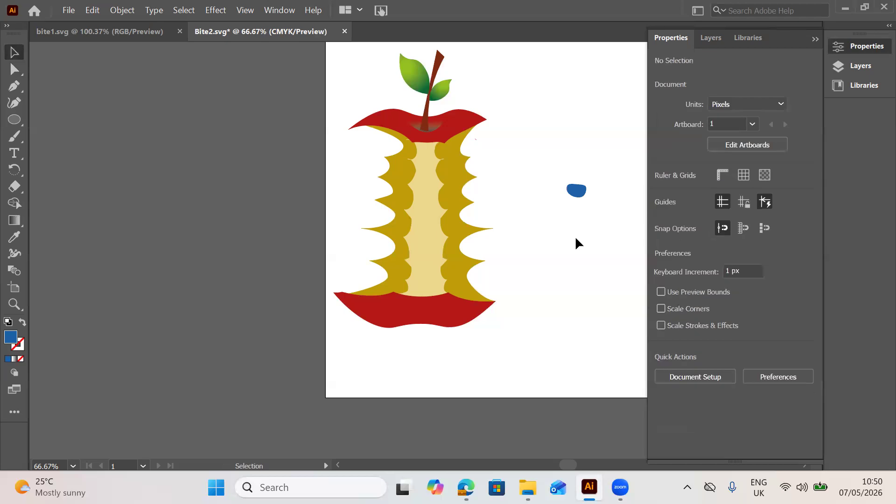
Rotate the blue seed to about 335° and make two copies of it stacked below the original.
left_click(582, 193)
left_click_drag(584, 211, 580, 231)
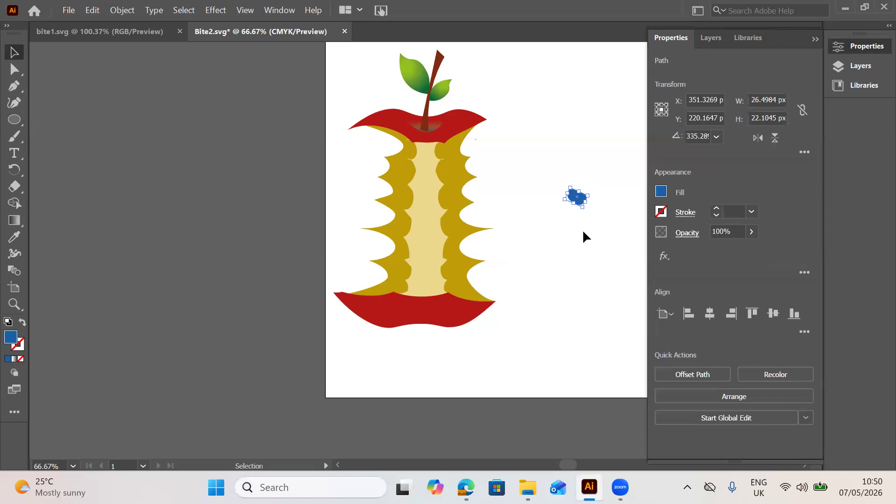
left_click_drag(577, 200, 576, 223)
key("ctrl+d")
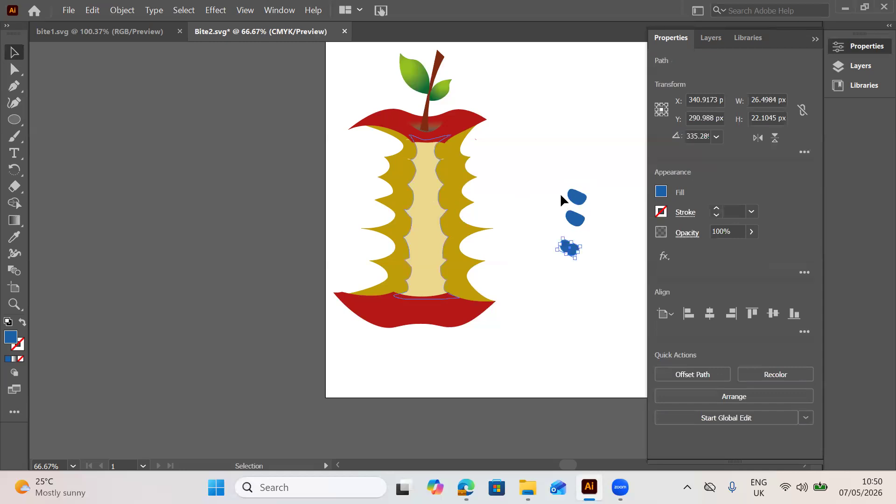
Move the uppermost seed onto the pale strip and scale it to about 21 by 17 px, at about X 140, Y 211 px.
left_click_drag(577, 200, 421, 184)
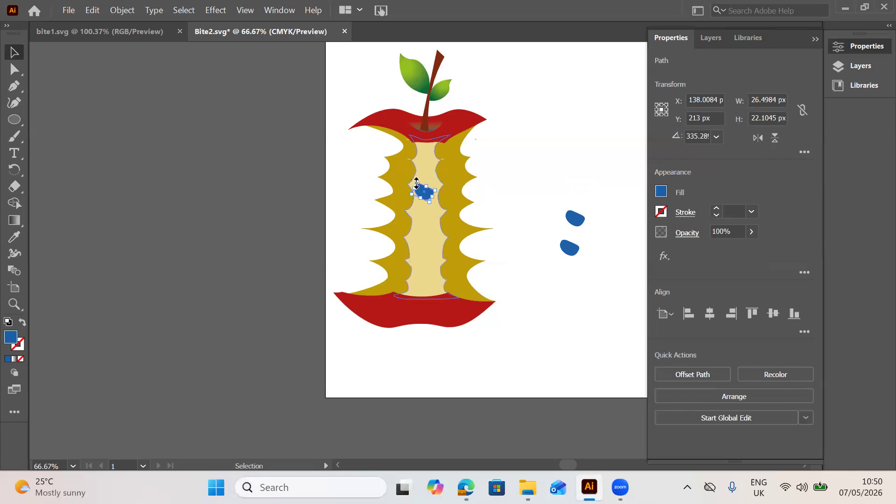
left_click_drag(417, 183, 420, 189)
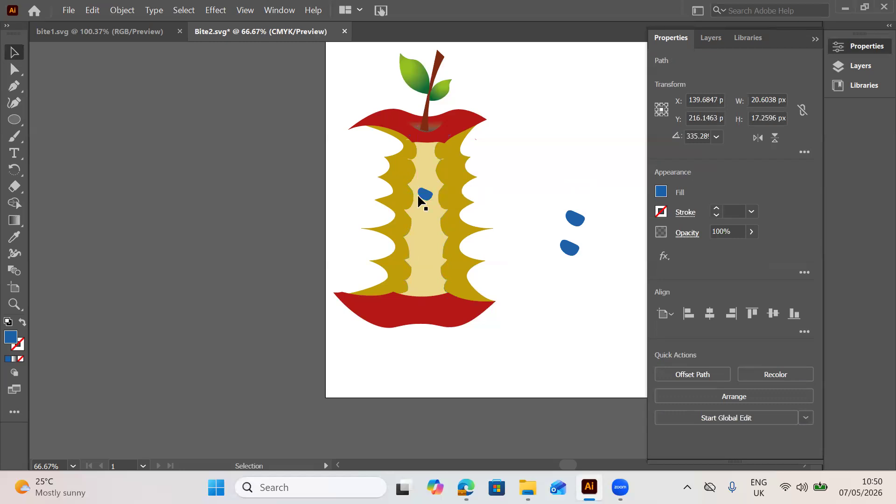
left_click(423, 195)
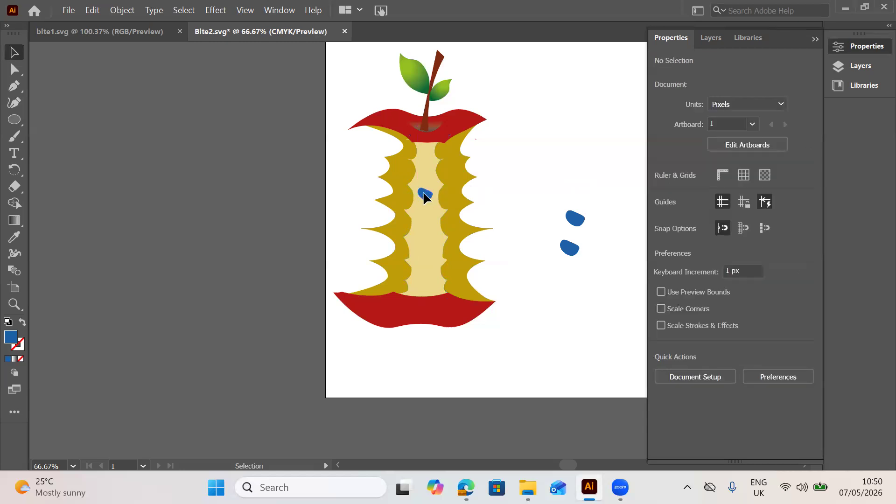
left_click_drag(423, 193, 425, 191)
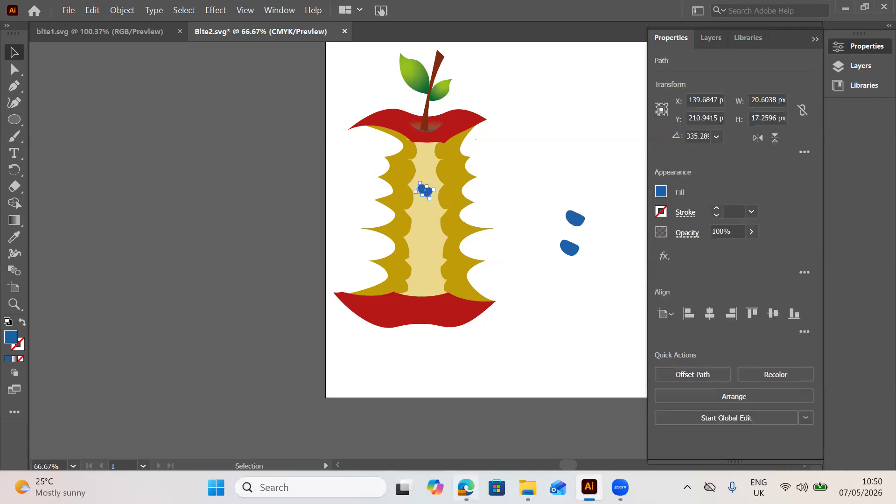
Check the seed arrangement in the exam paper and move the upper remaining seed onto the pale strip, just below the first seed.
key("alt+Tab")
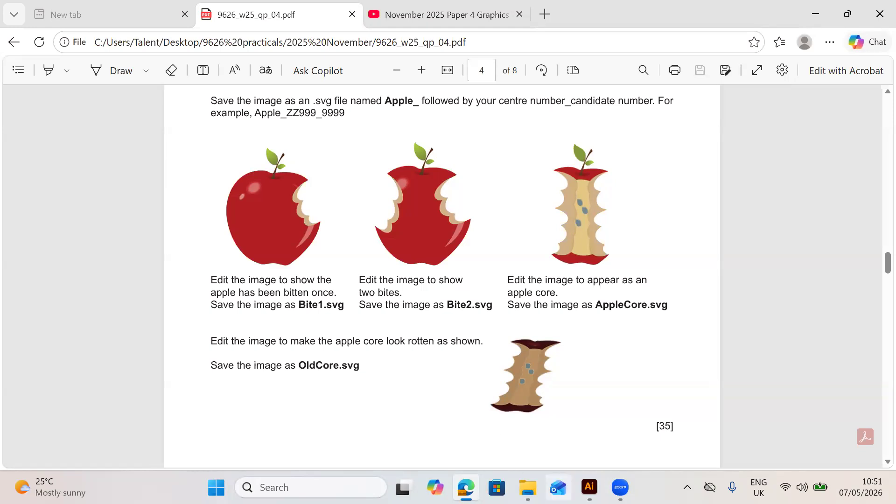
mouse_move(620, 487)
mouse_move(590, 487)
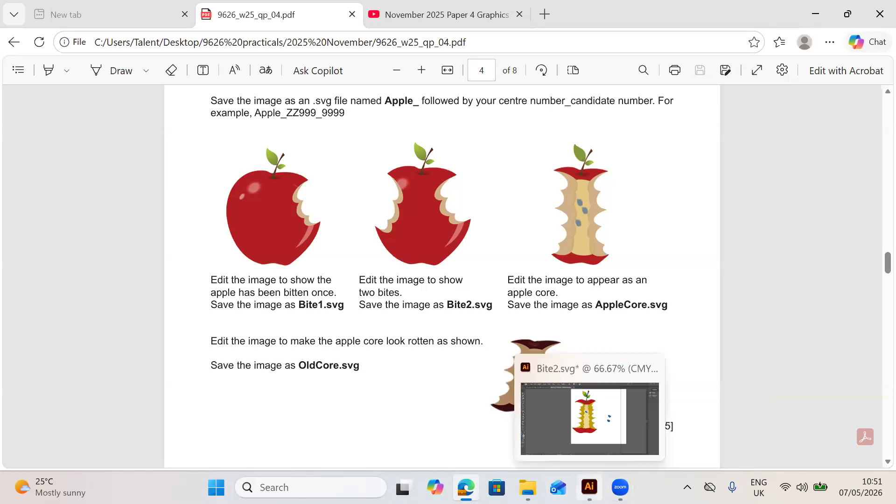
left_click(555, 421)
left_click(575, 218)
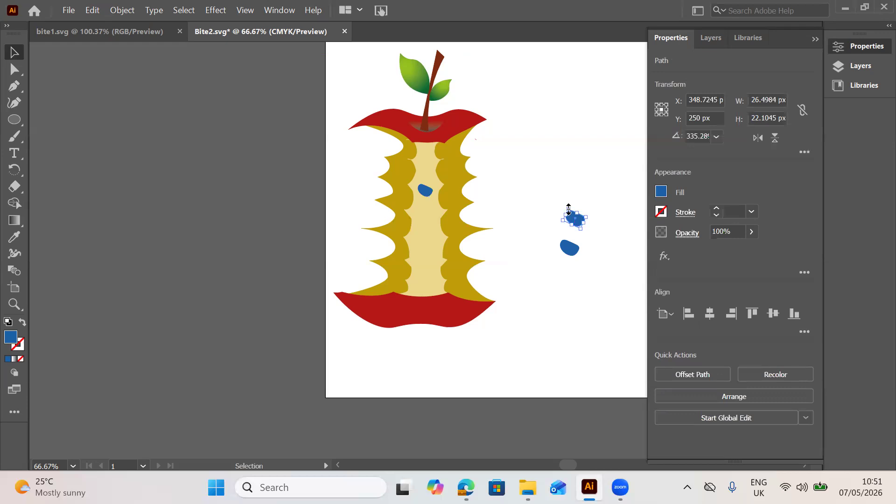
left_click_drag(574, 217, 574, 219)
key("ctrl+z")
left_click_drag(572, 211, 570, 209)
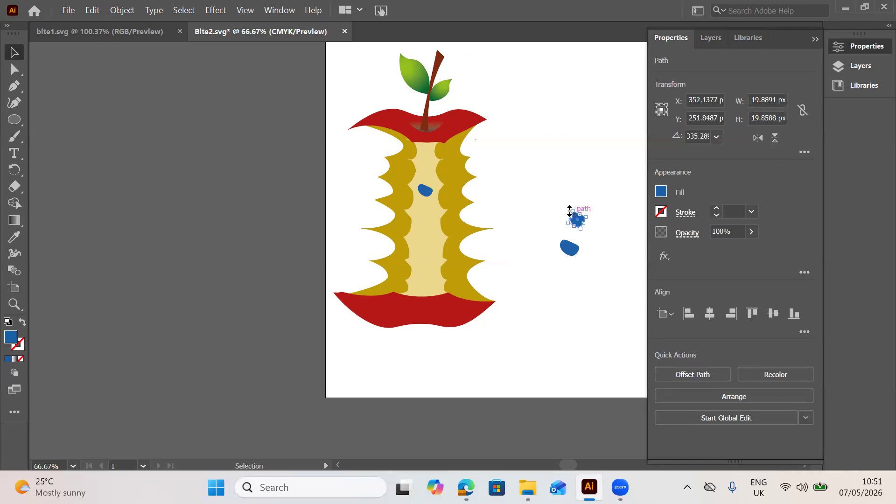
left_click_drag(568, 211, 432, 208)
left_click(593, 210)
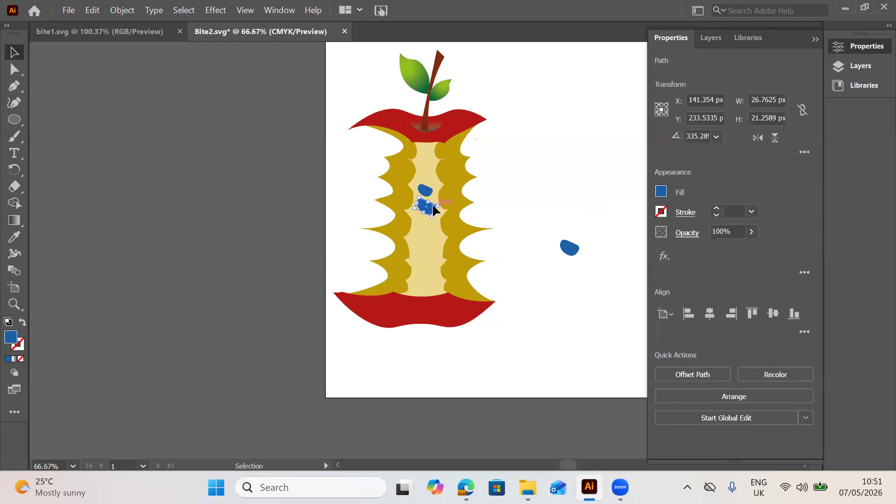
Shrink the second seed to match the first and place it just below and slightly left of it on the pale strip.
key("ctrl+z")
key("ctrl+shift+a")
left_click_drag(426, 208, 426, 213)
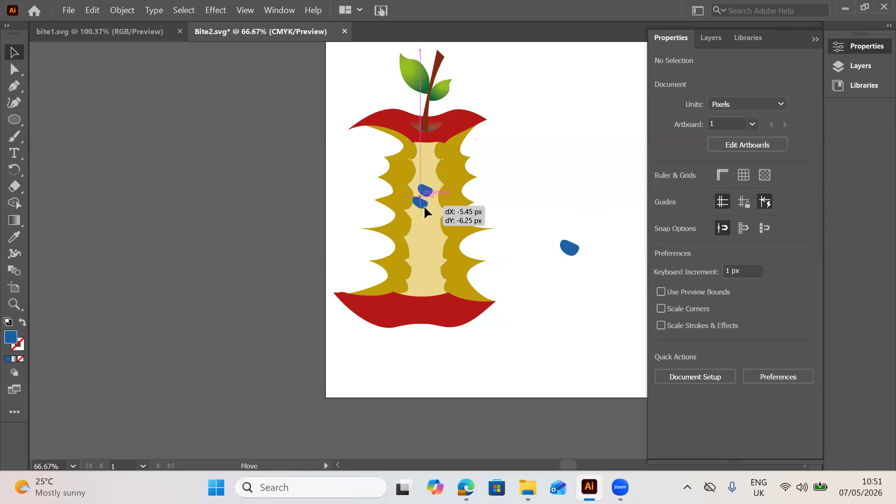
left_click(571, 203)
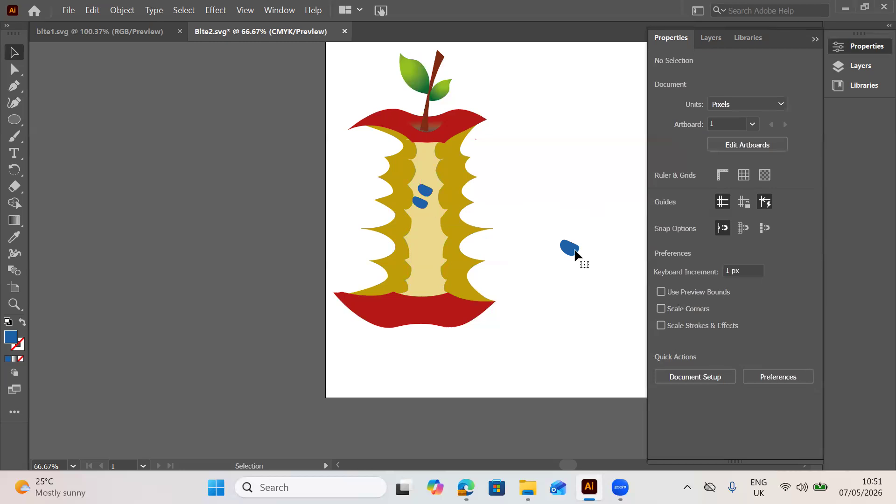
Move the remaining blue seed onto the pale strip, below and slightly right of the other two seeds.
left_click(573, 251)
left_click_drag(563, 240, 438, 236)
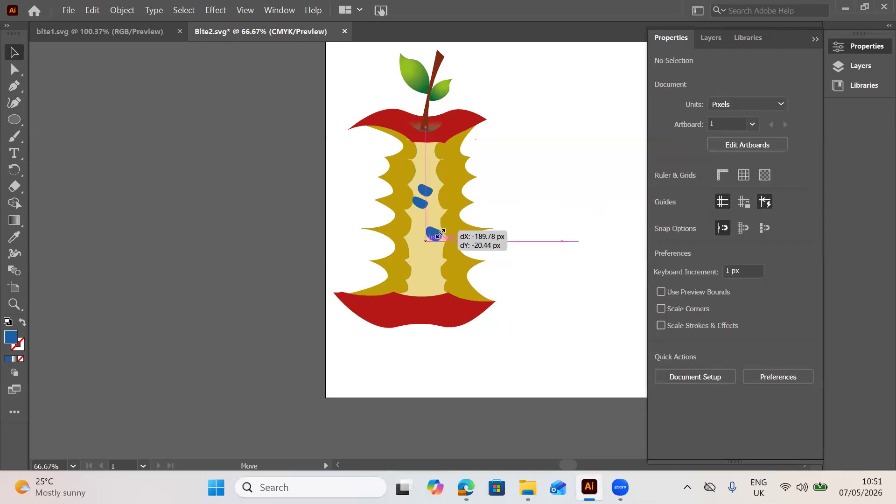
left_click_drag(440, 232, 441, 232)
left_click(565, 203)
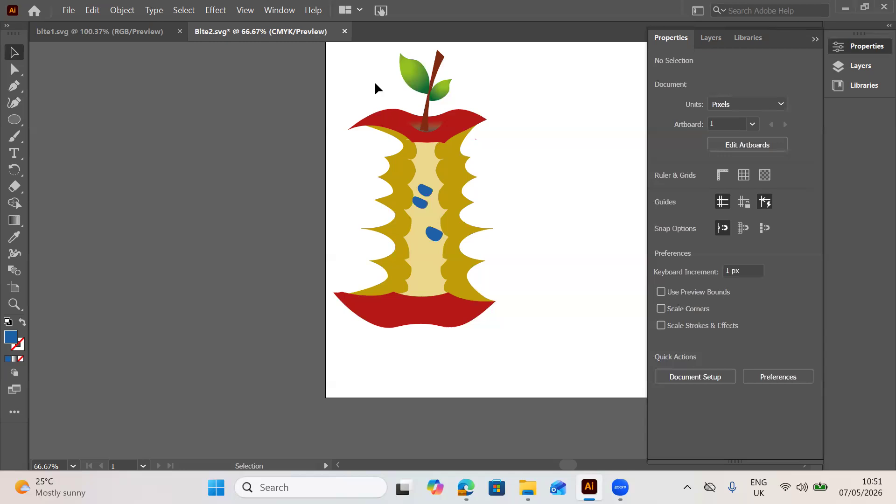
Group the entire apple core artwork, including leaves, stem and seeds, and move the group to about X 193, Y 220 px.
left_click_drag(359, 70, 488, 309)
left_click(364, 46)
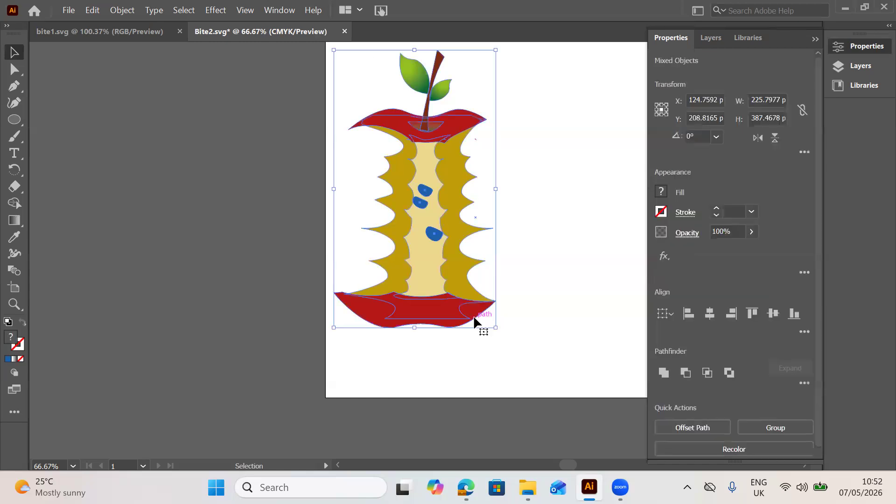
right_click(504, 211)
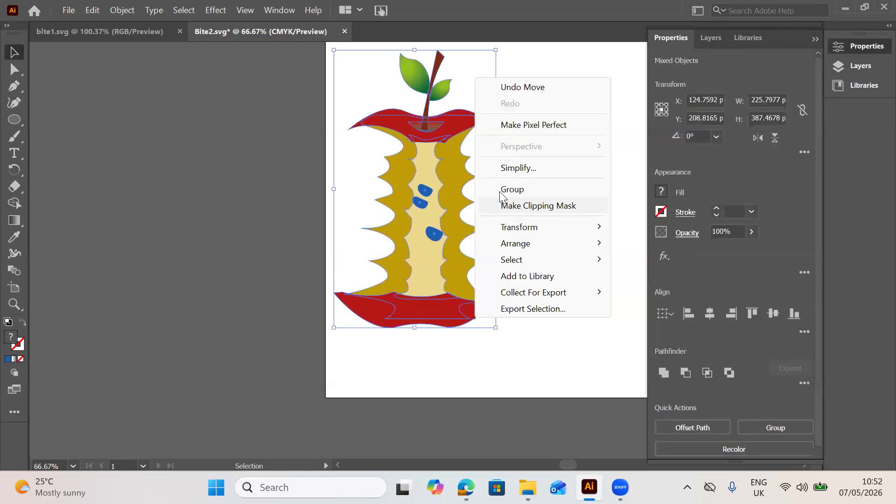
left_click(512, 189)
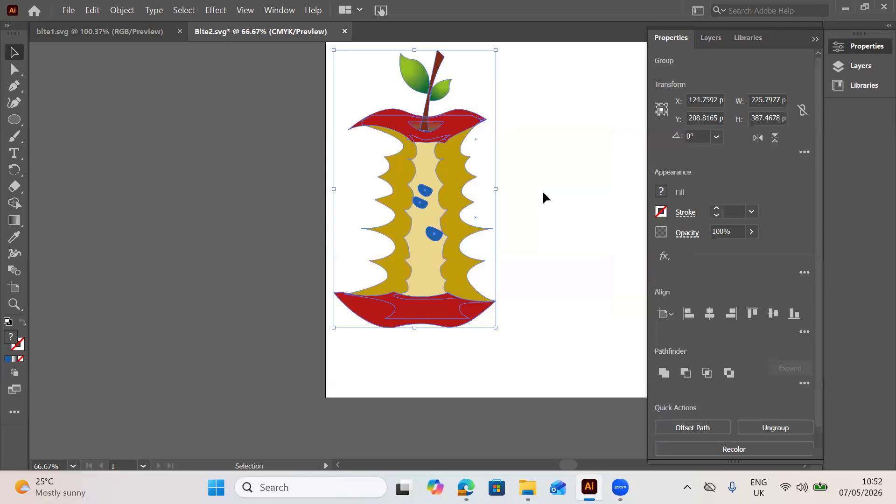
left_click(542, 191)
left_click_drag(450, 132, 498, 138)
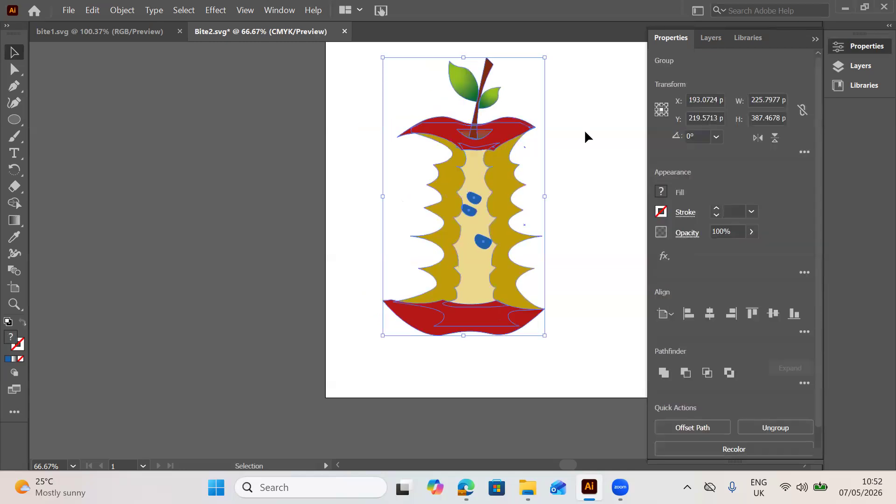
left_click(585, 132)
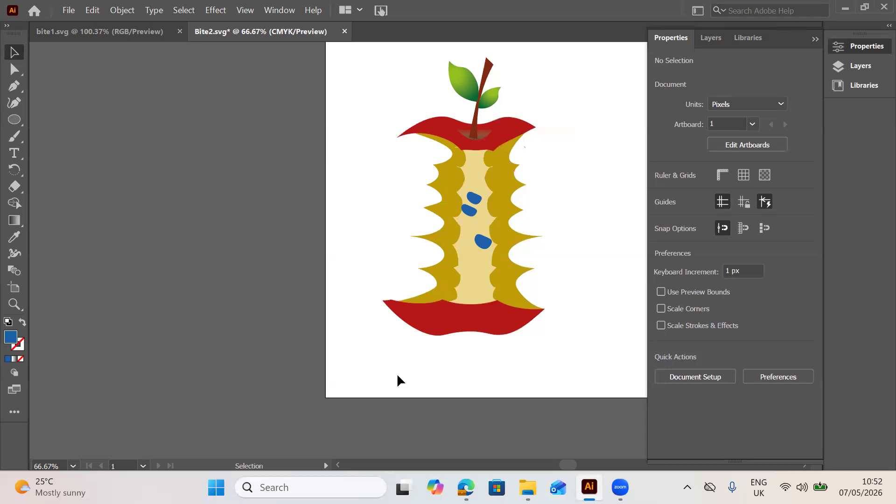
mouse_move(620, 487)
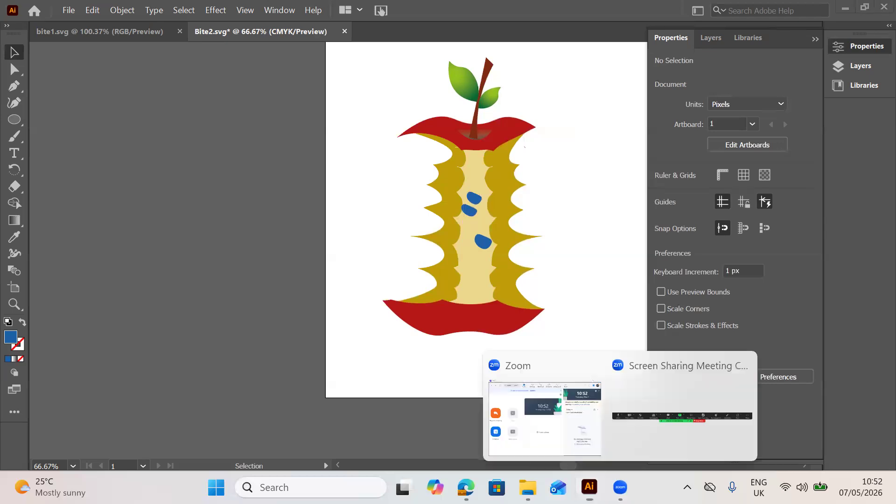